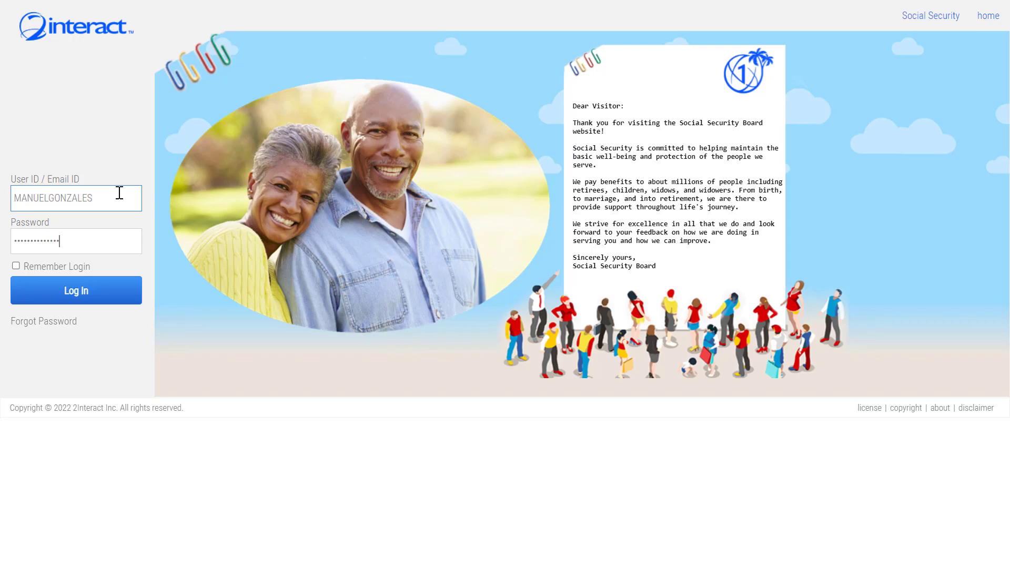
Log in to the employee's account from the eServices login page
click(92, 293)
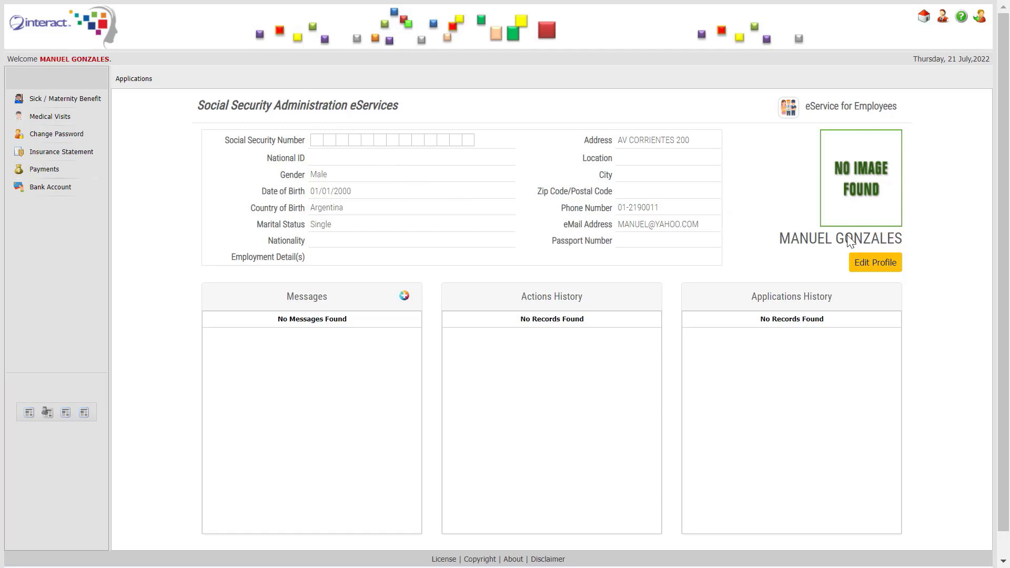
Upload 16_pic.jpg from Employee Photos as the profile photo and save the employee details
click(866, 263)
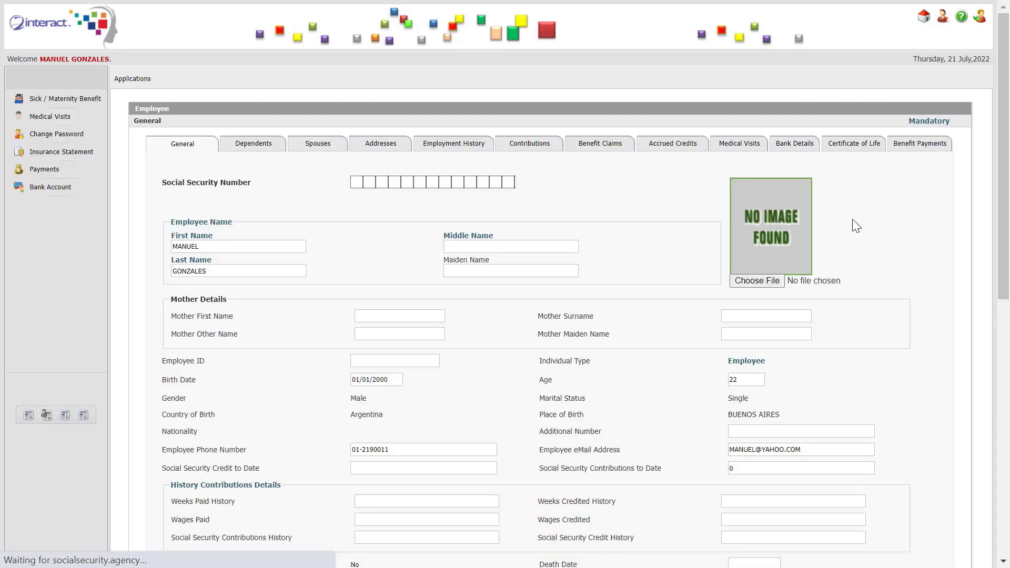
click(732, 276)
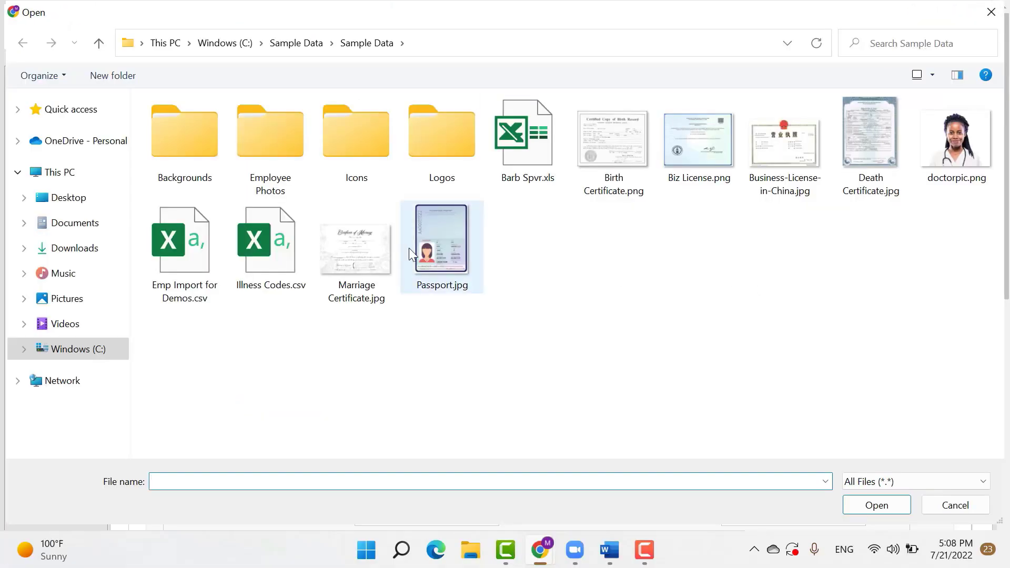
double_click(273, 154)
click(702, 226)
double_click(702, 227)
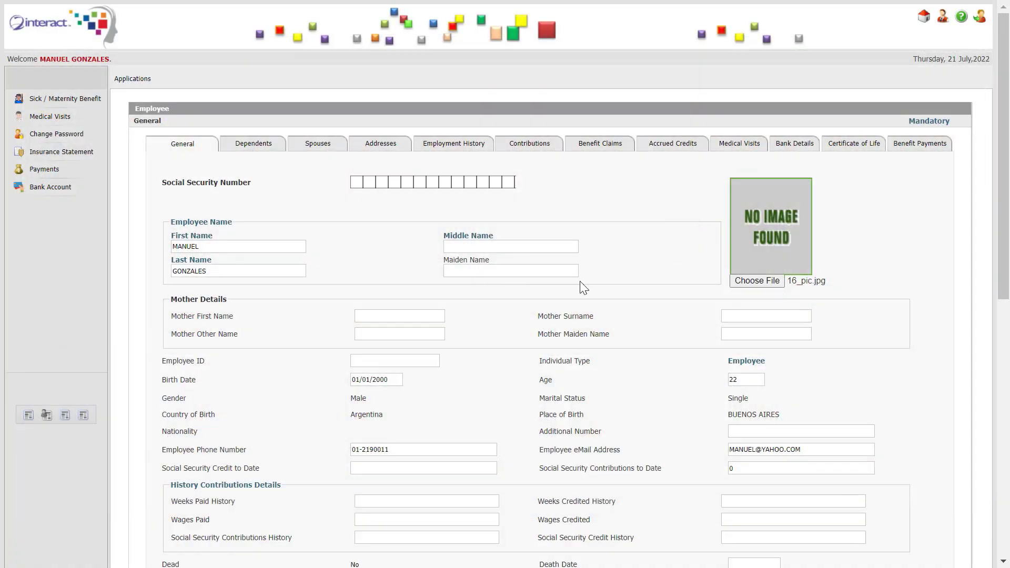
scroll(564, 284, down, 10)
click(497, 487)
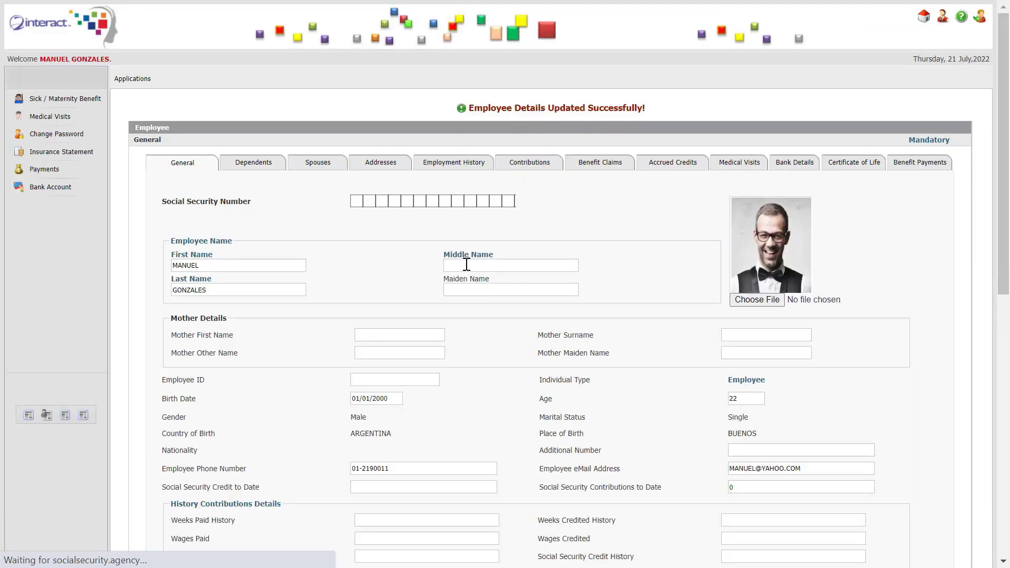
click(141, 80)
Start an employee registration, entering mailing city BUENOS AIRES and the mother's first name and surname
mouse_move(189, 95)
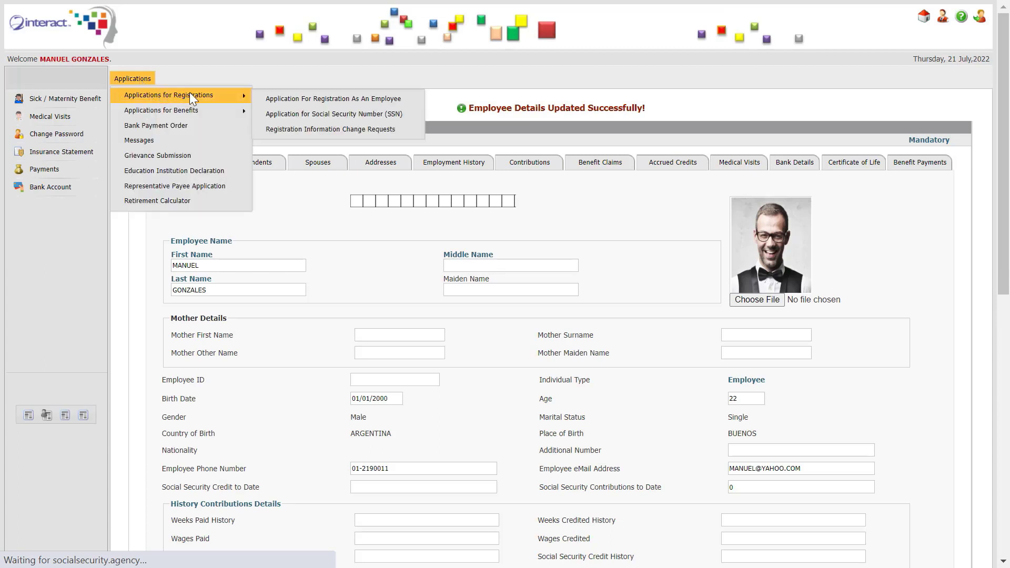
click(292, 100)
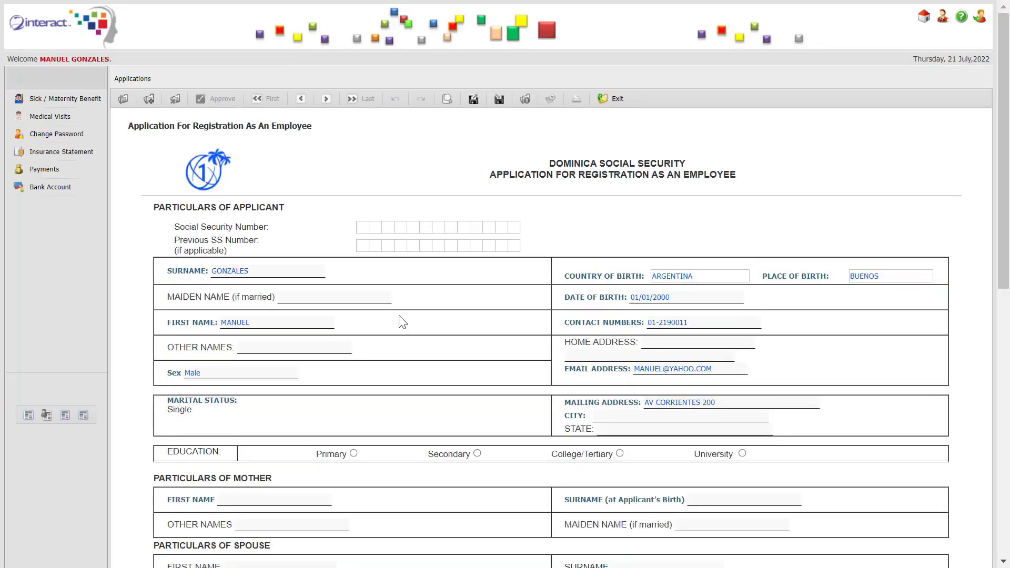
scroll(406, 320, down, 3)
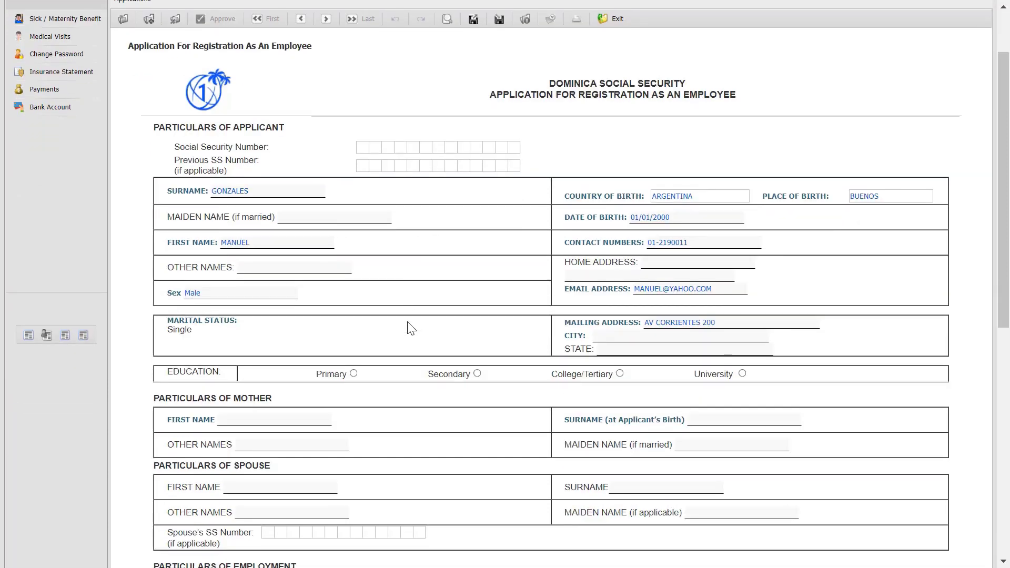
scroll(408, 329, down, 3)
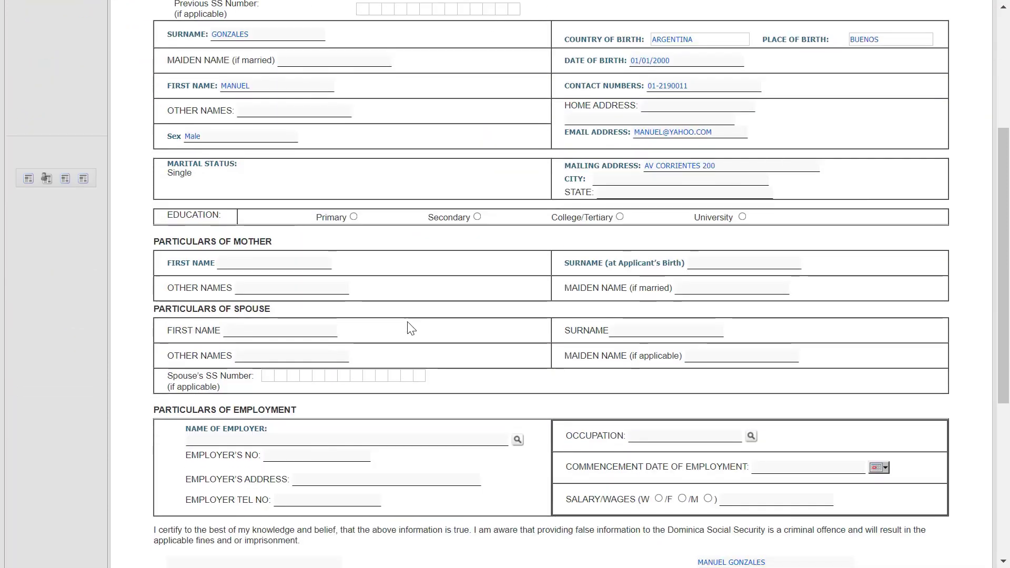
click(602, 182)
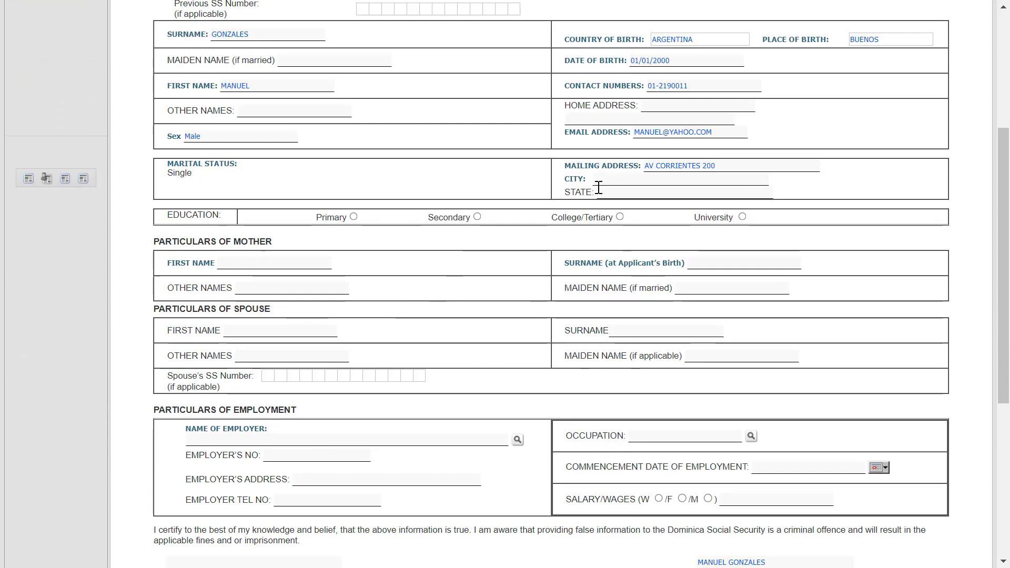
text(BUENOS AI)
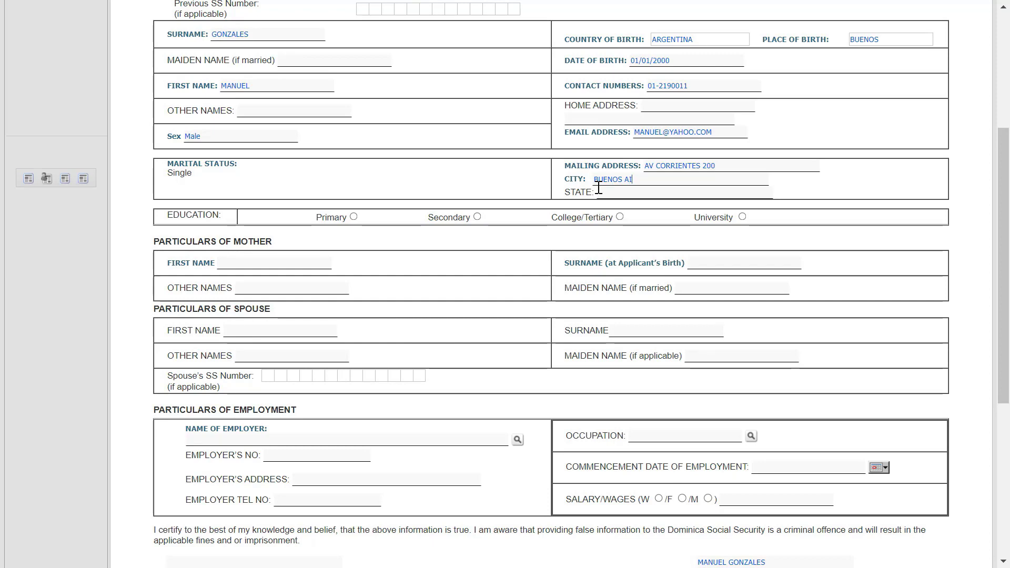
text(RES)
click(273, 263)
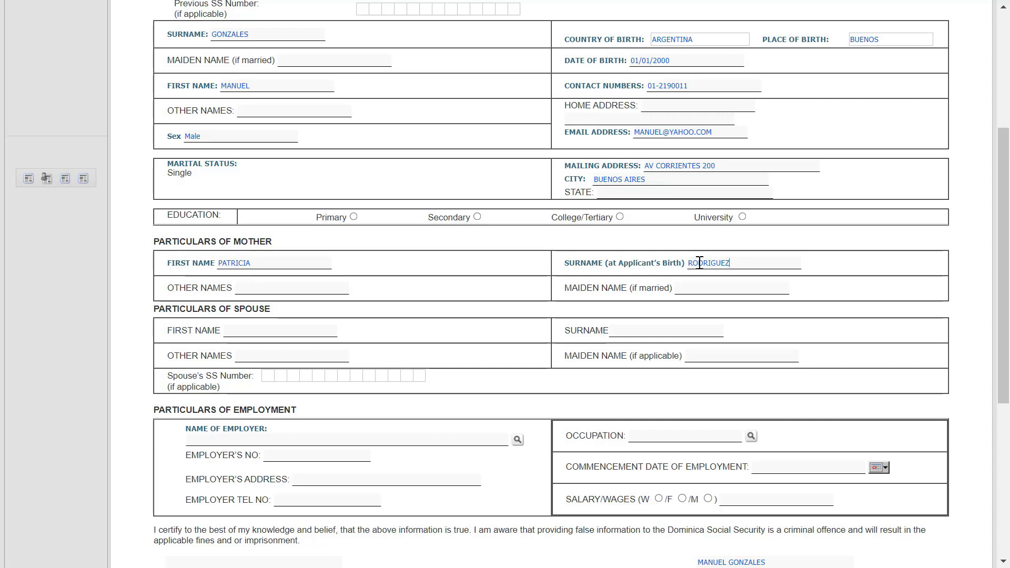
click(518, 440)
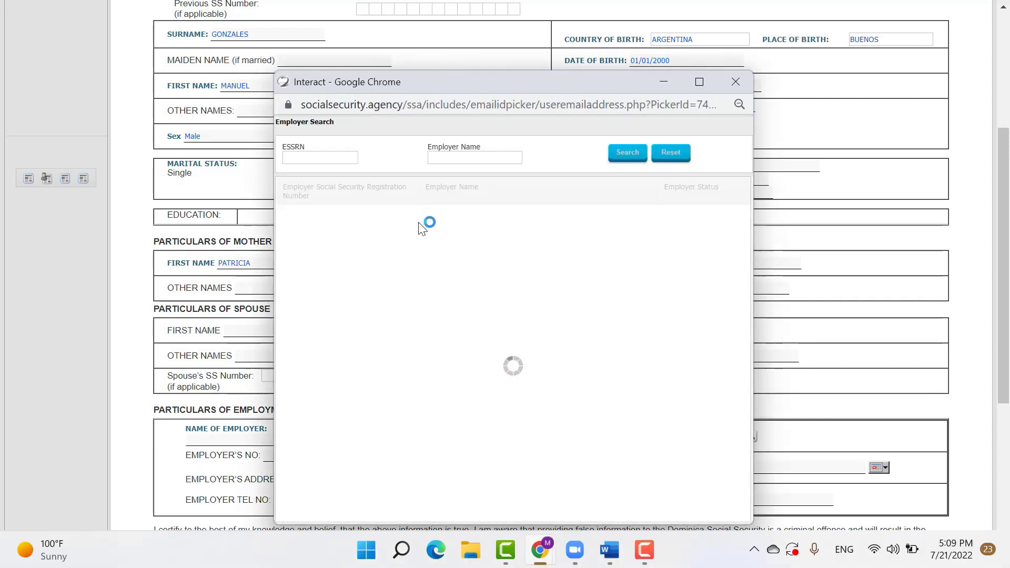
Search for and select GRUPO GONZALES as the employer
click(476, 158)
text(GRUPO GONZALE)
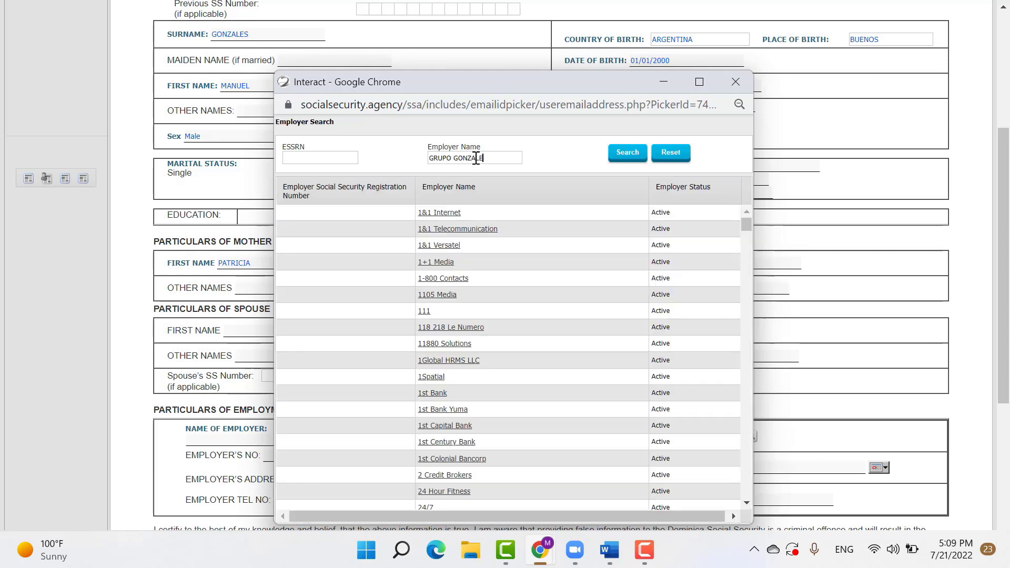
key(Return)
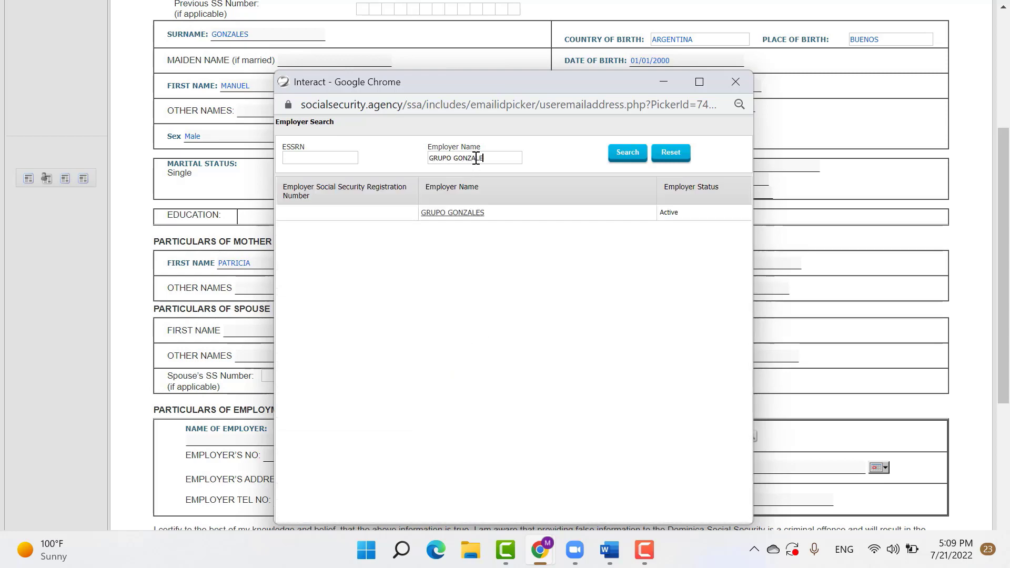
click(464, 213)
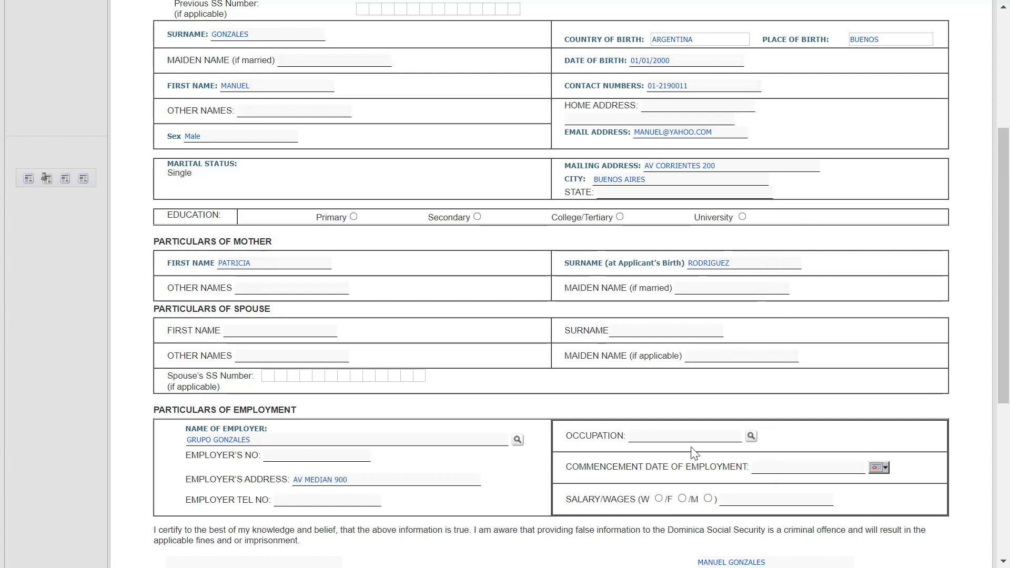
Search job types for MANAGER and select MANAGERS as the occupation
click(752, 436)
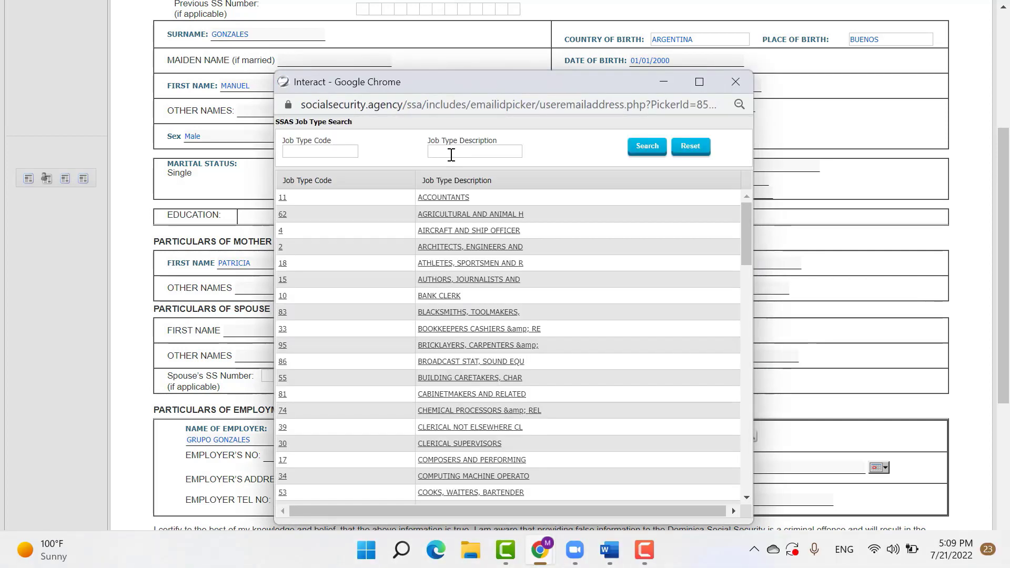
click(450, 154)
text(MANAGER)
key(Return)
click(448, 213)
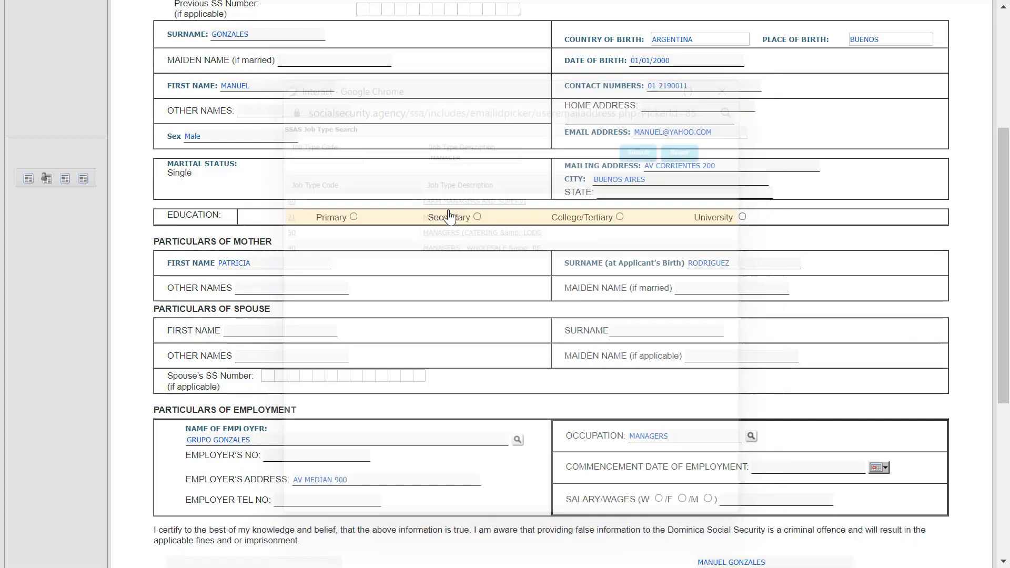
Set the commencement date to 01/04/2022 and a monthly (M) salary of 8600
click(881, 467)
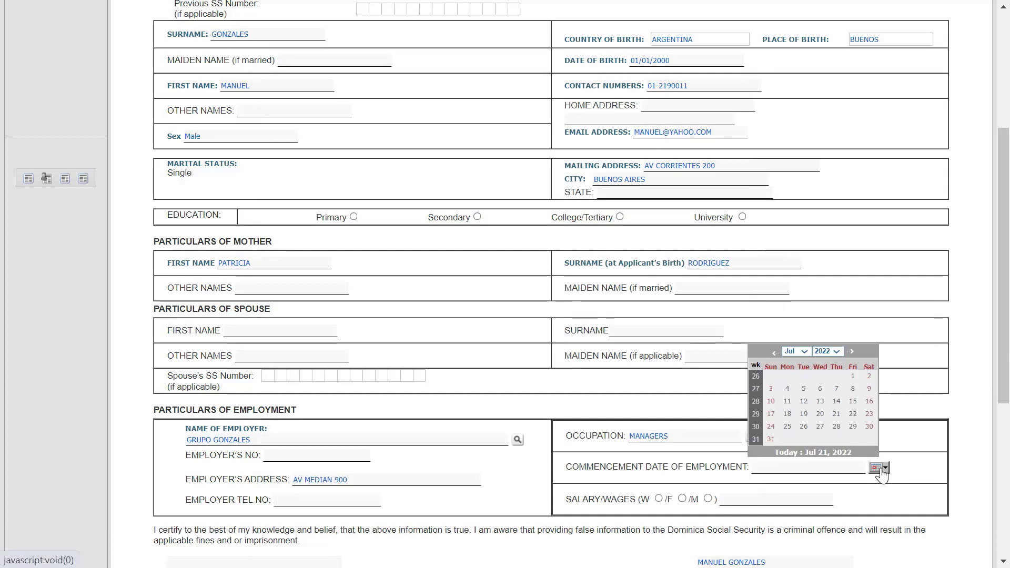
click(794, 351)
click(804, 392)
click(853, 375)
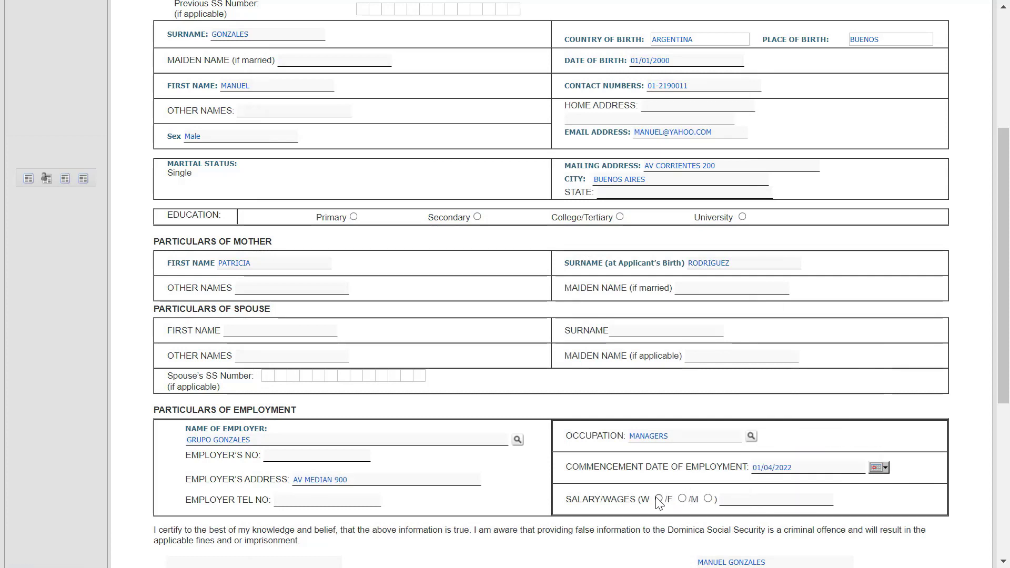
click(708, 498)
click(737, 497)
text(8)
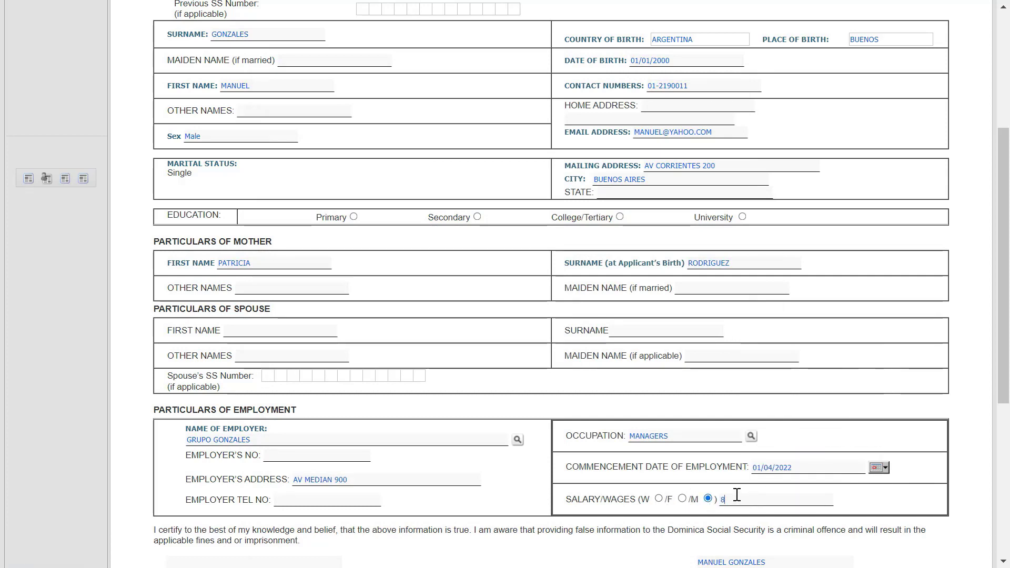
text(600)
scroll(737, 497, down, 5)
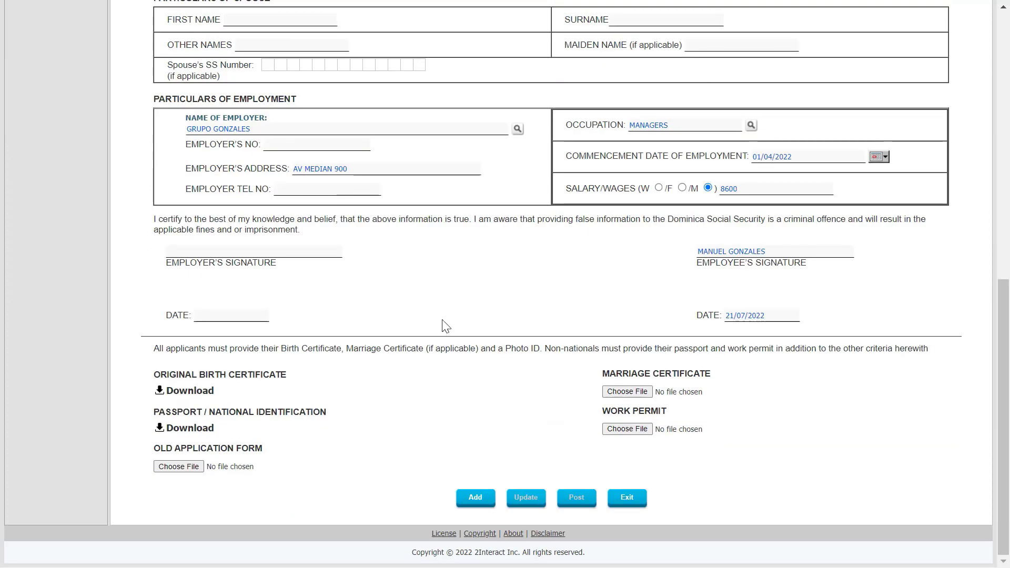
Add the registration request and post it to the employer for approval, confirming Yes
click(477, 501)
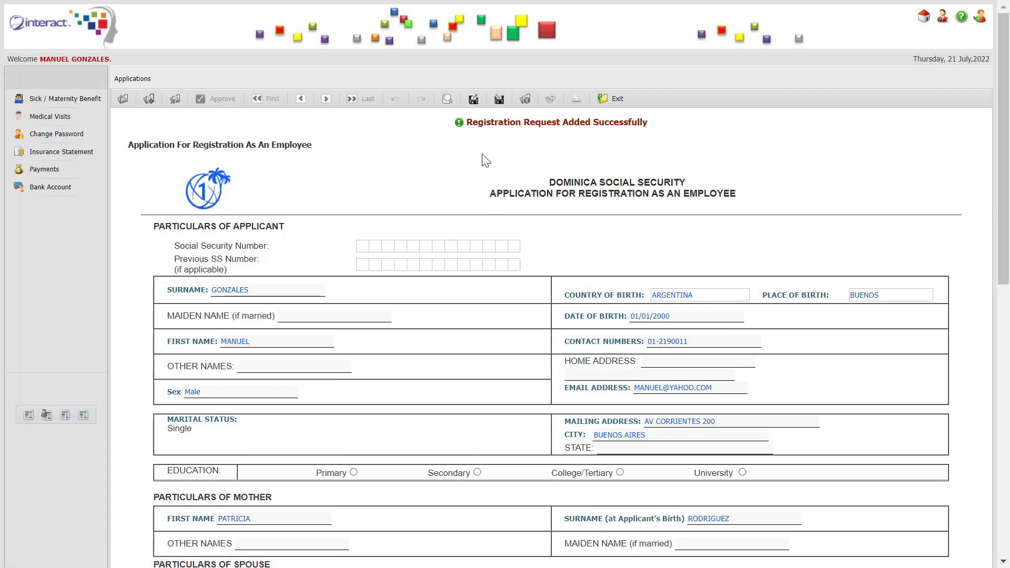
scroll(532, 254, down, 4)
scroll(533, 255, down, 6)
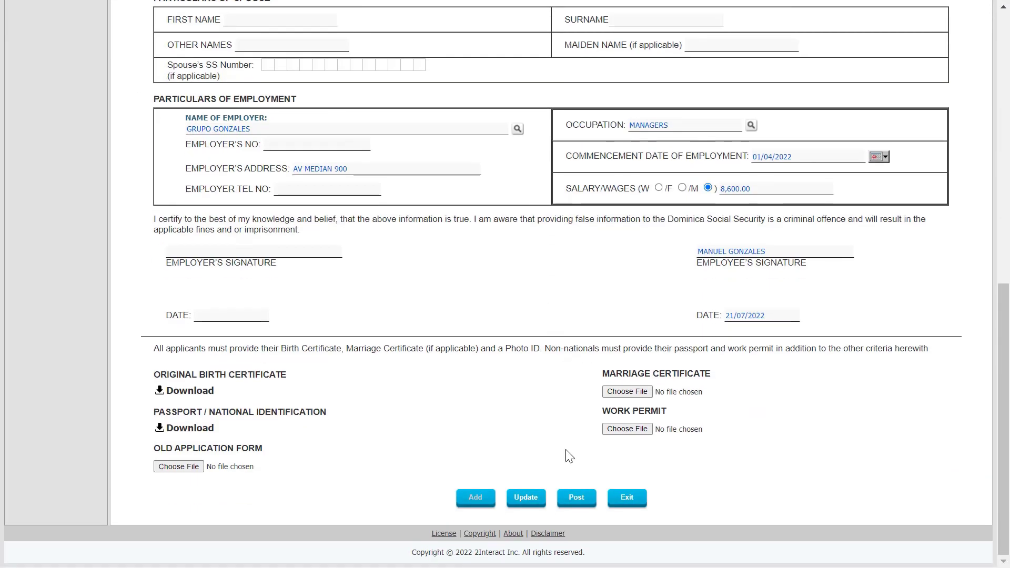
click(577, 498)
click(465, 178)
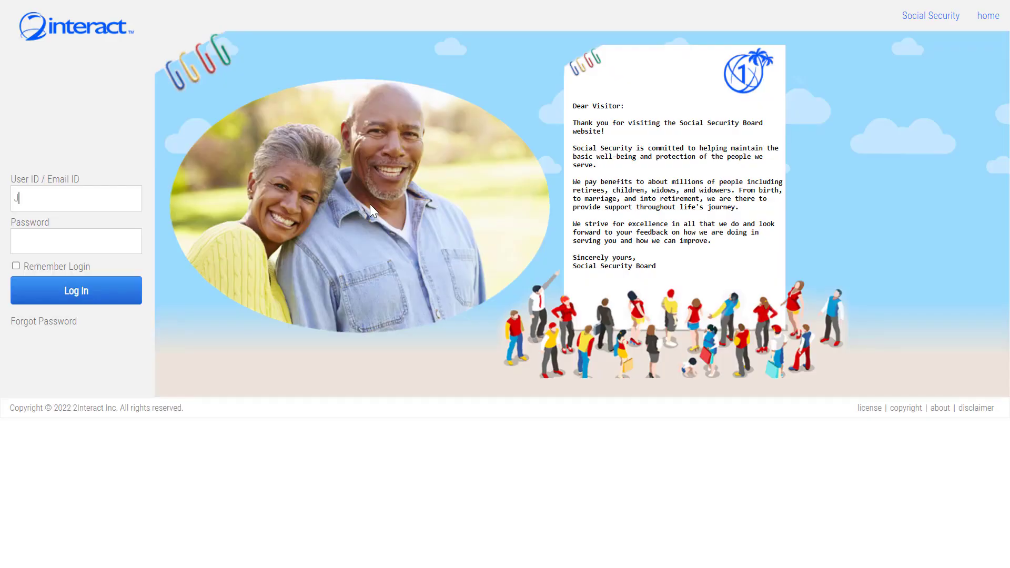
Sign in to the second employee's account with its User ID and password
key(Tab)
text(•••••••)
click(79, 292)
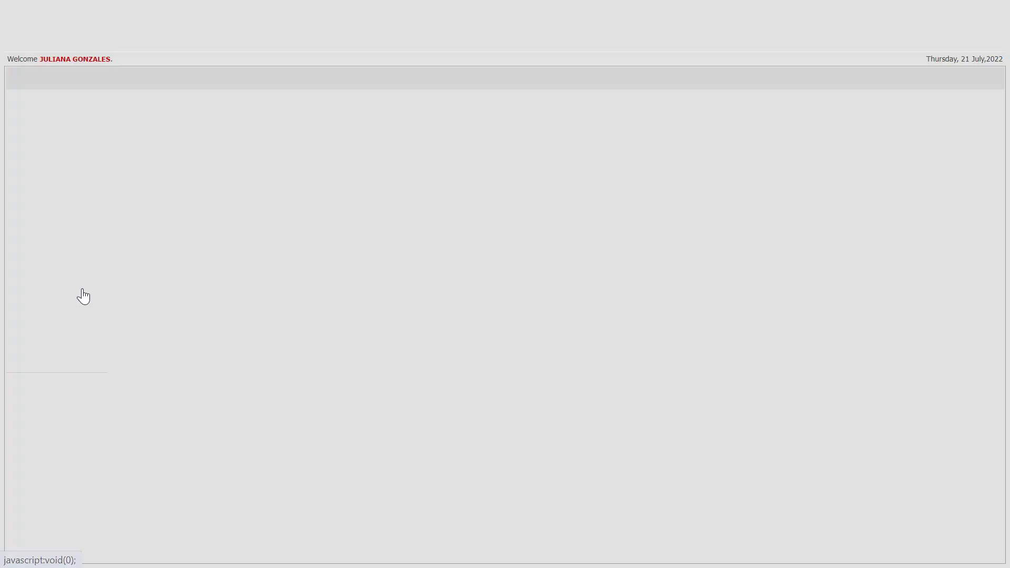
Upload 7_pic.jpg as the profile photo and save the employee details
click(873, 262)
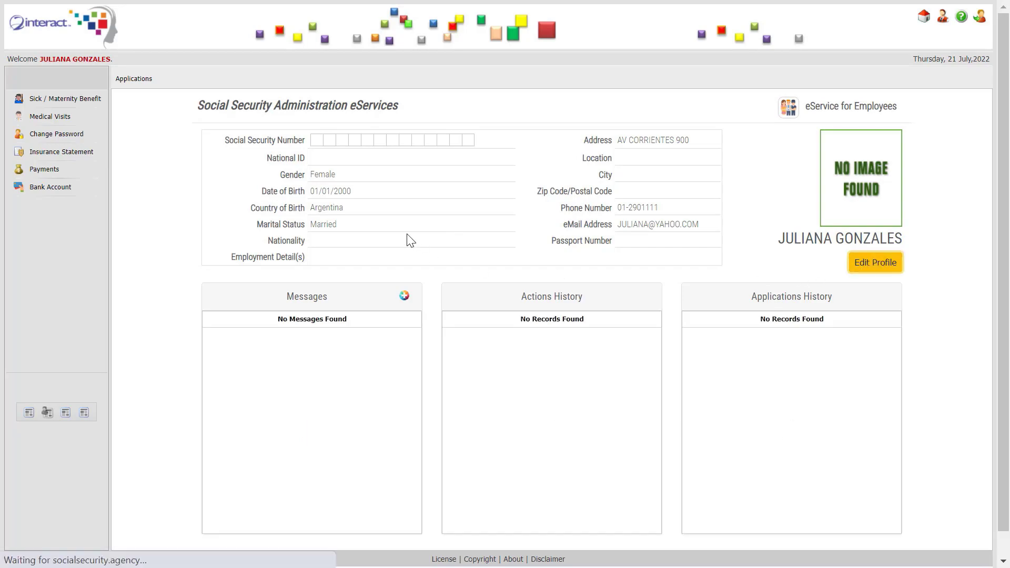
click(758, 280)
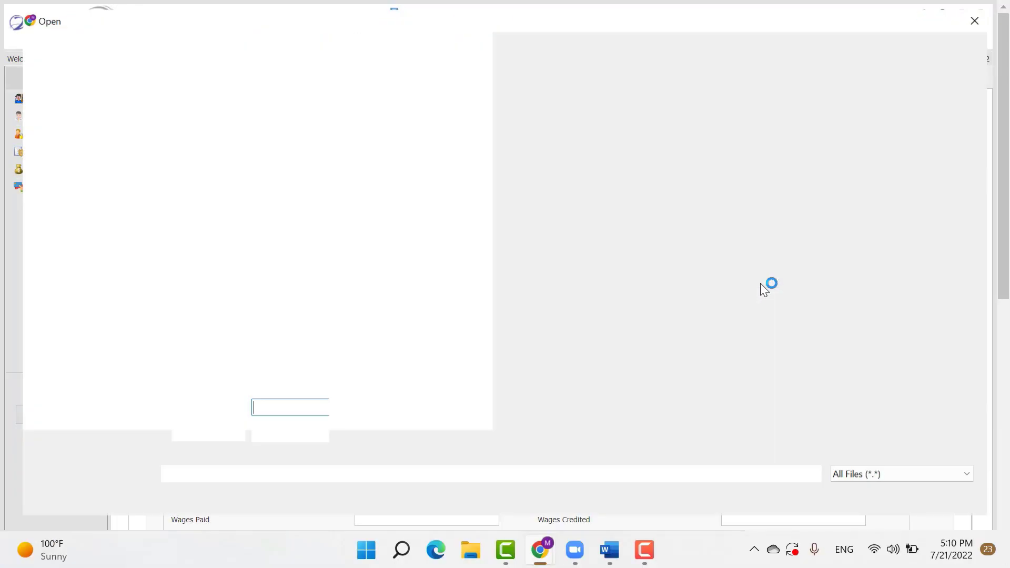
double_click(787, 130)
scroll(305, 259, down, 15)
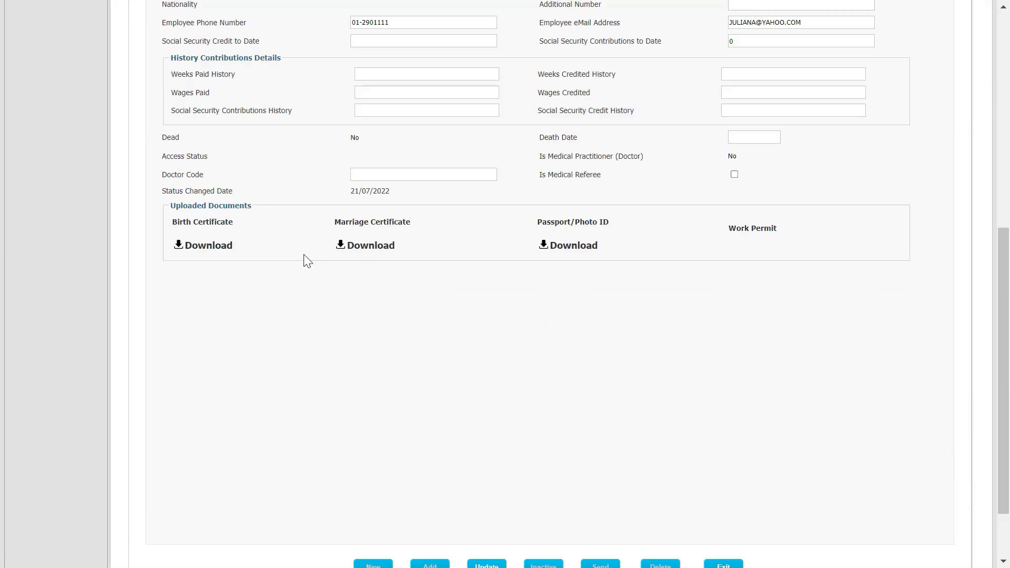
click(486, 487)
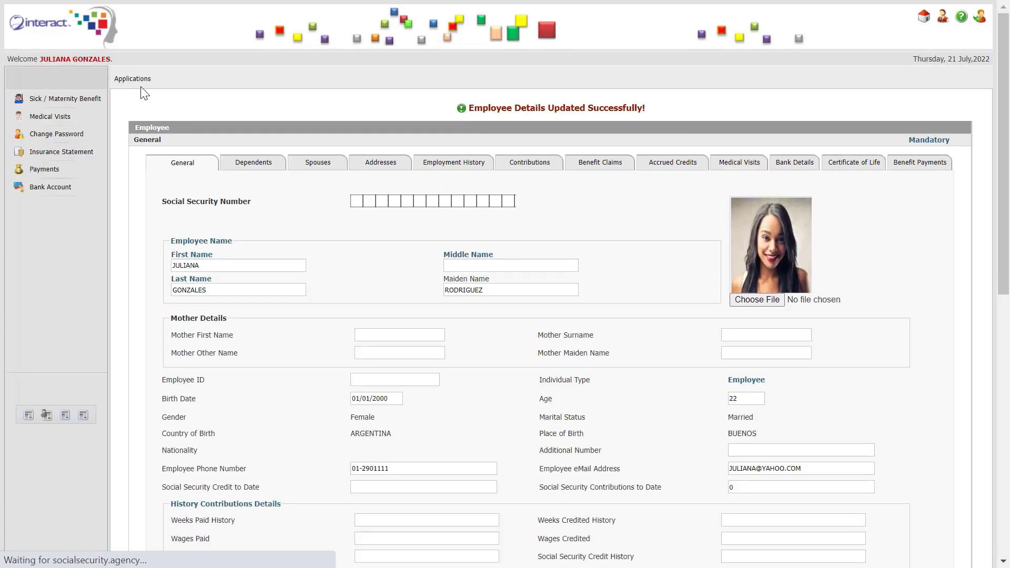
Open the Application For Registration As An Employee List under Applications for Registrations
mouse_move(144, 84)
mouse_move(184, 95)
click(270, 99)
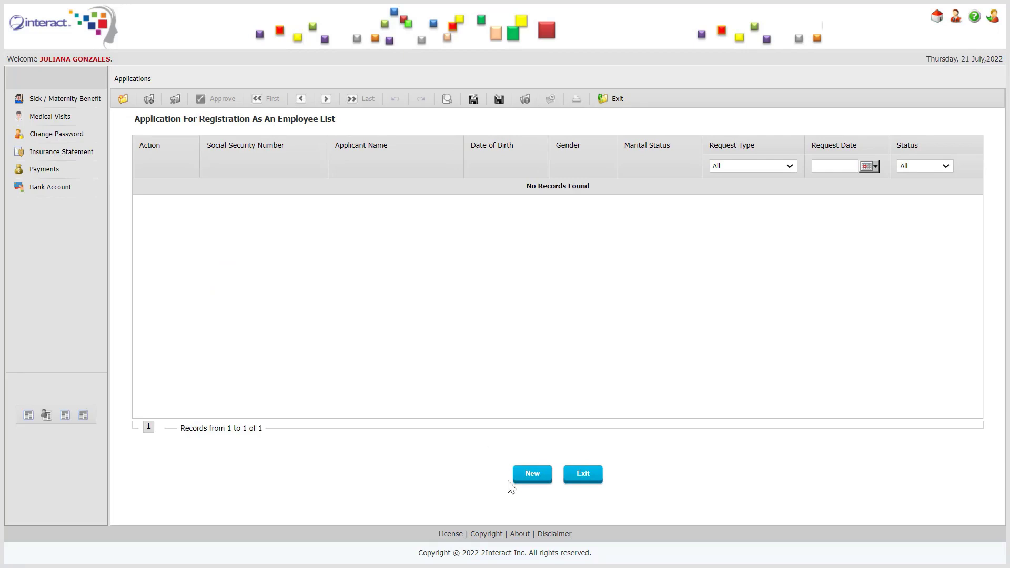
Create a new registration with city BUENOS AIRES and the mother's first name and surname
click(526, 477)
click(618, 339)
text(BUENOS AIRES)
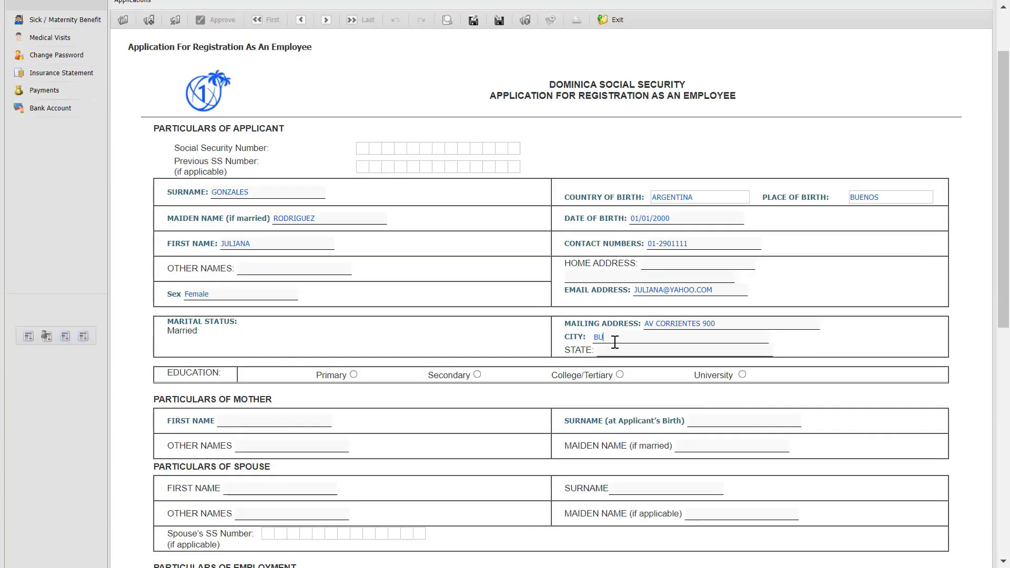
click(287, 424)
key(Tab)
scroll(287, 421, down, 5)
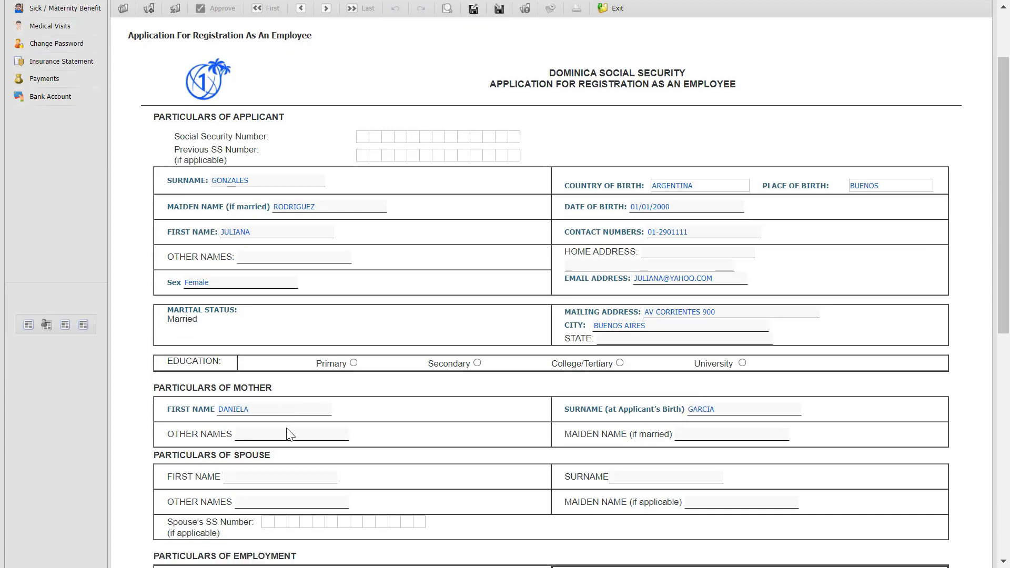
Select GRUPO GONZALES as the employer and ACCOUNTANTS as the occupation
click(518, 361)
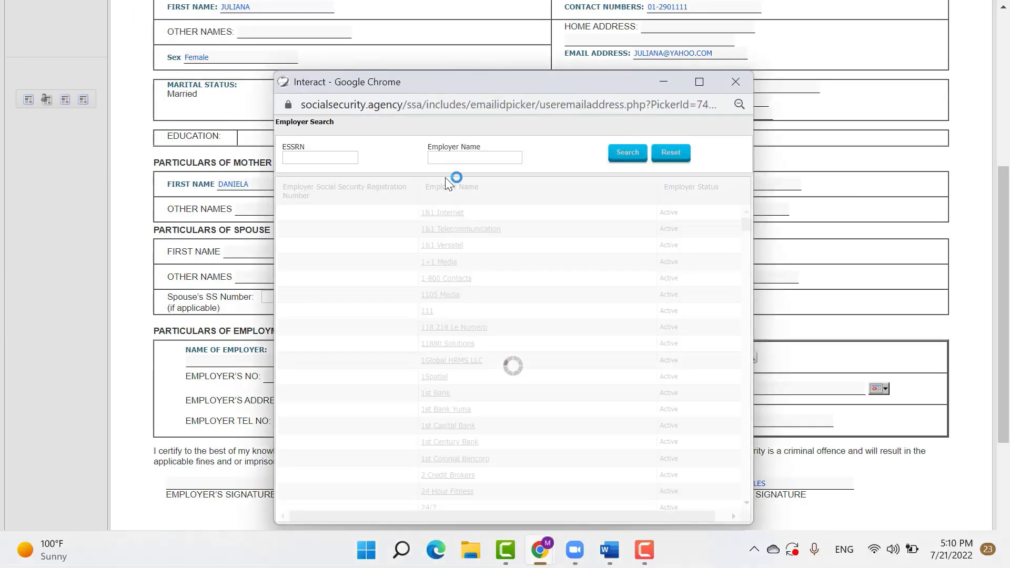
click(451, 158)
text(GONZALES)
click(466, 211)
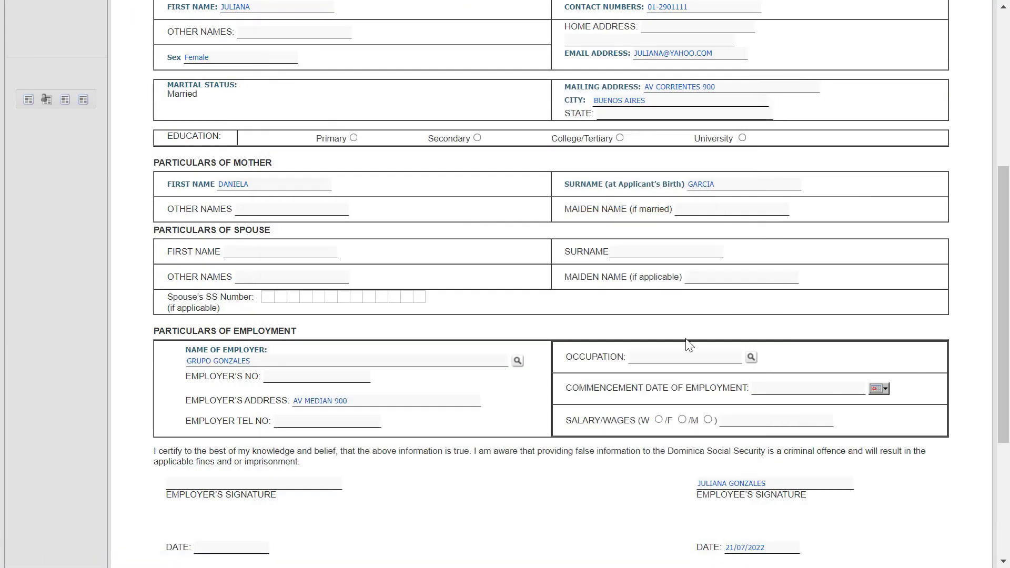
click(750, 358)
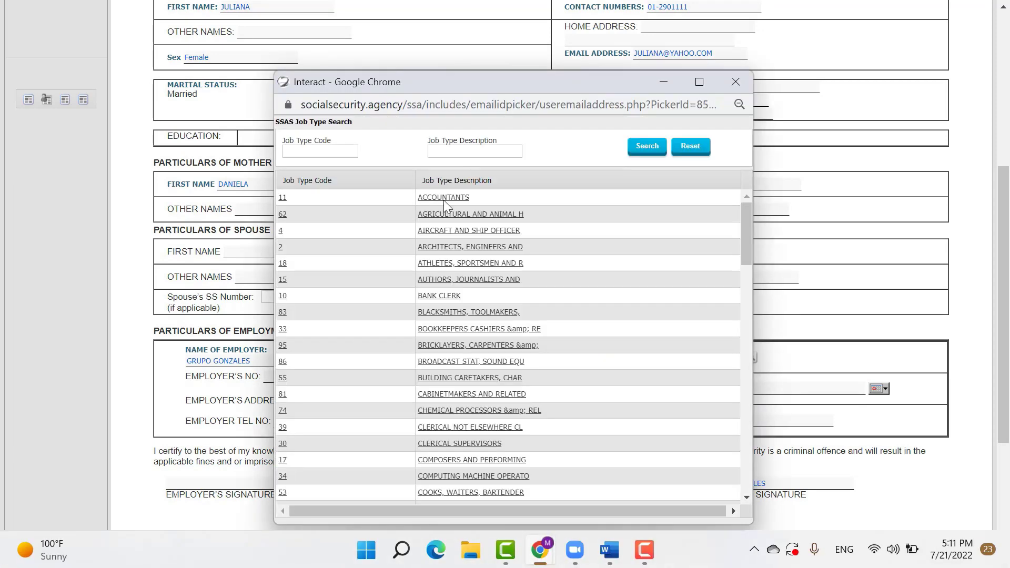
click(443, 201)
Set the commencement date to 01/04/2022 and the wage period to W
click(879, 388)
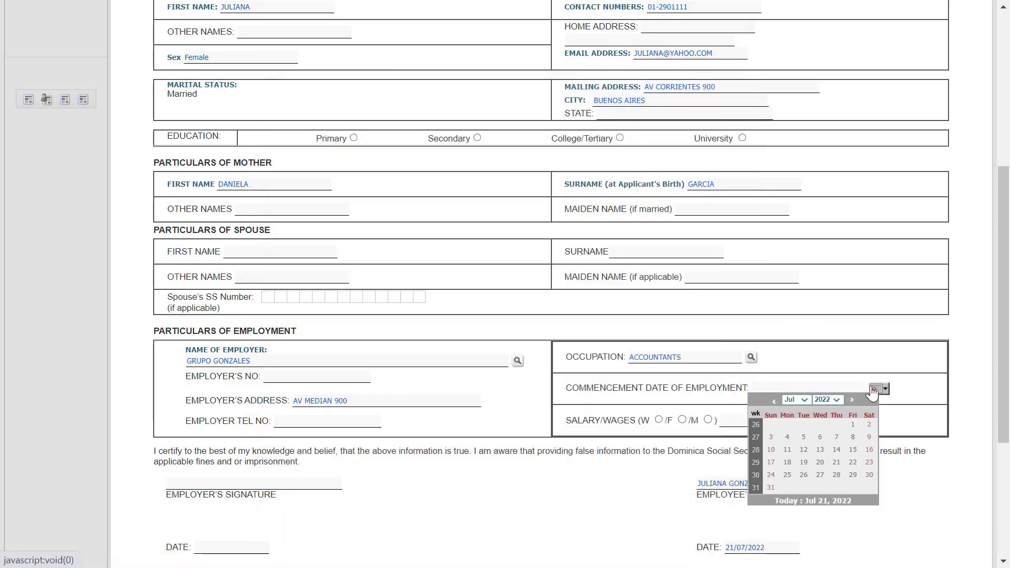
click(795, 400)
click(803, 435)
click(853, 424)
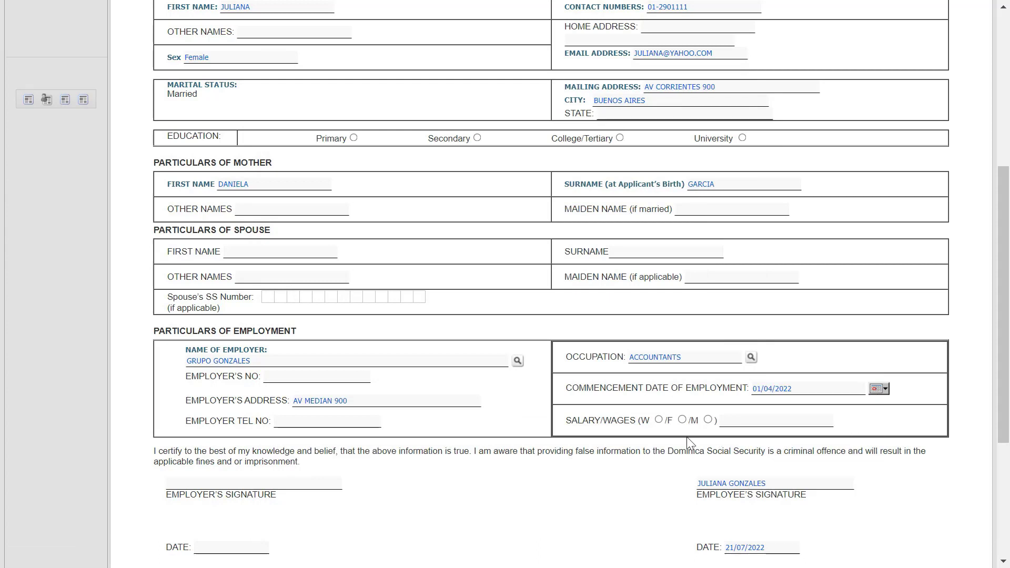
click(659, 420)
Enter a 1500 salary, add the registration and post it to the employer, confirming Yes
text(1500)
scroll(652, 438, down, 4)
click(483, 504)
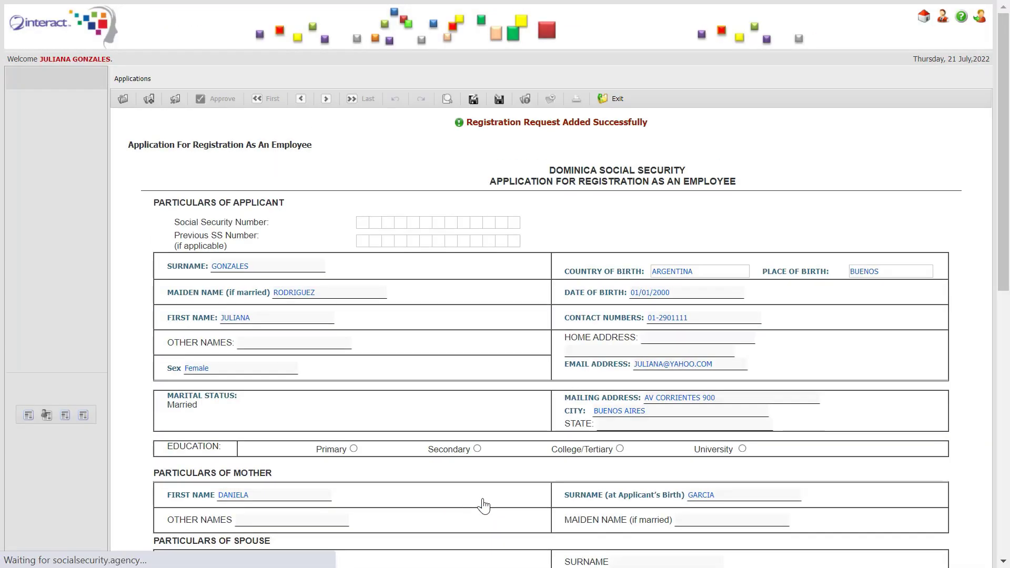
scroll(483, 505, down, 6)
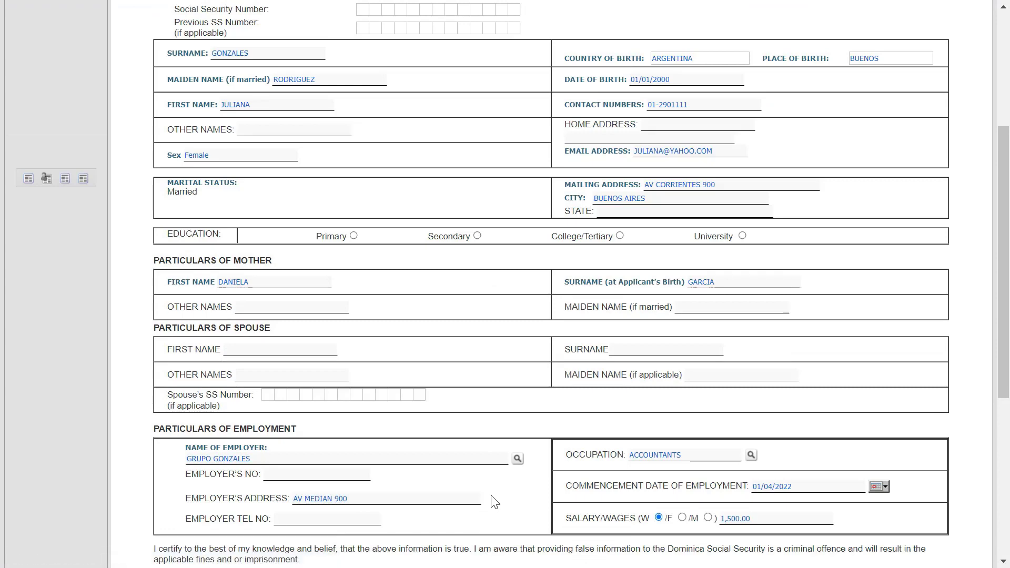
scroll(527, 463, down, 4)
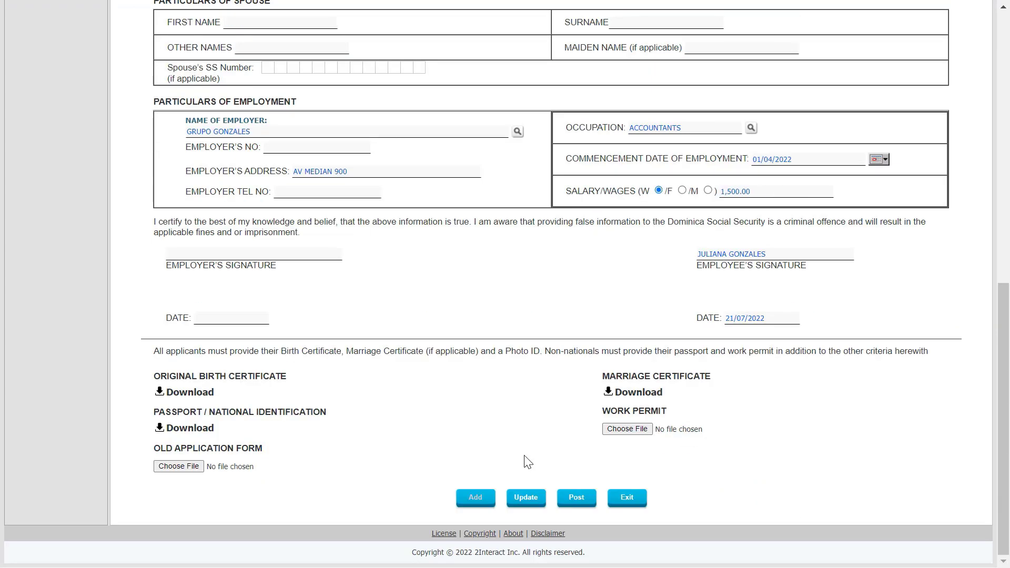
click(577, 504)
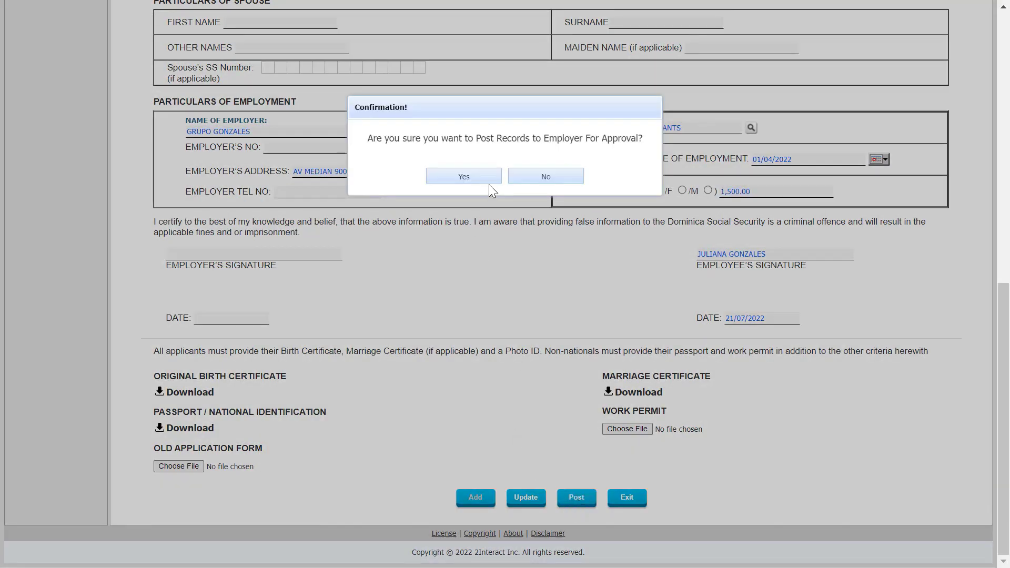
click(485, 178)
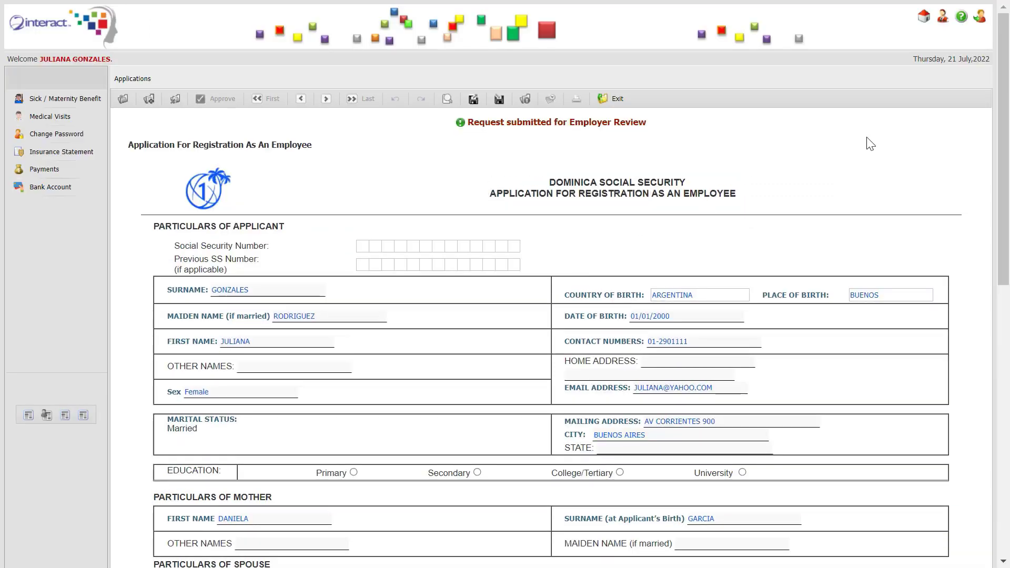
Log out and sign in with the GRUPO GONZALES employer User ID and password
click(982, 24)
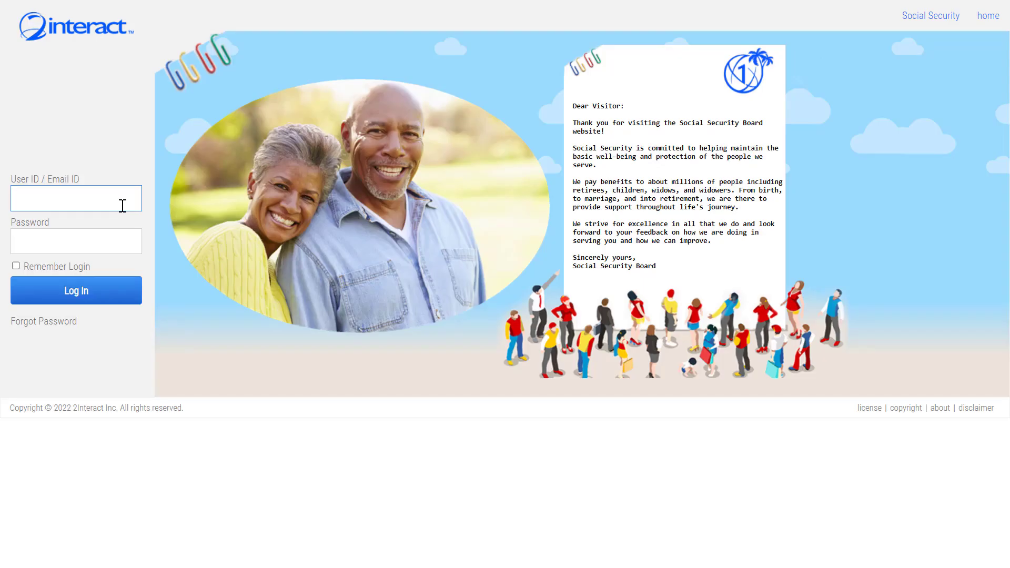
text(GRUPOGONZALES••••••••)
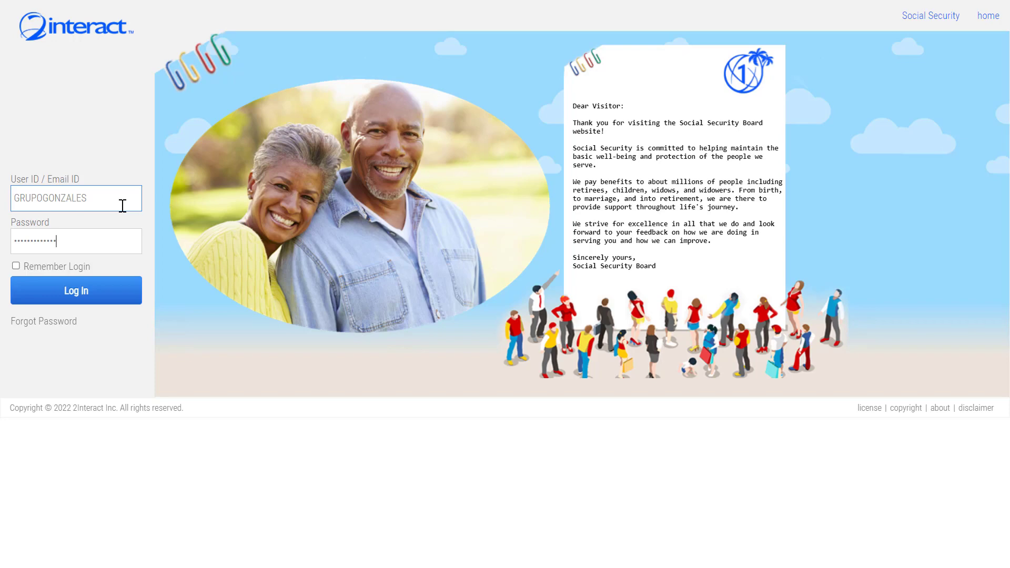
key(Return)
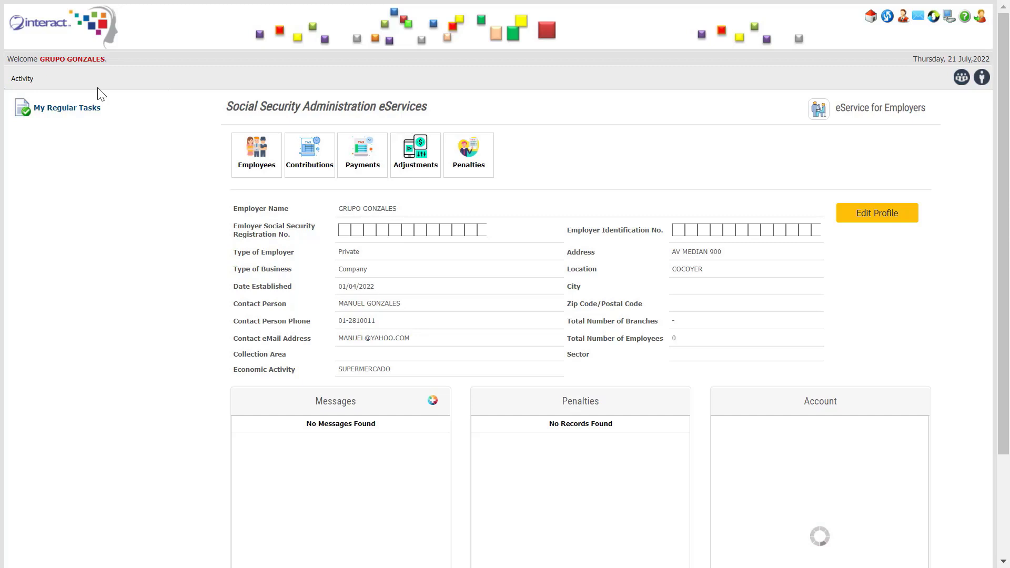
From Activity > Applications > Employee Registration Applications, post the second applicant's registration, confirming Yes
click(30, 80)
mouse_move(68, 99)
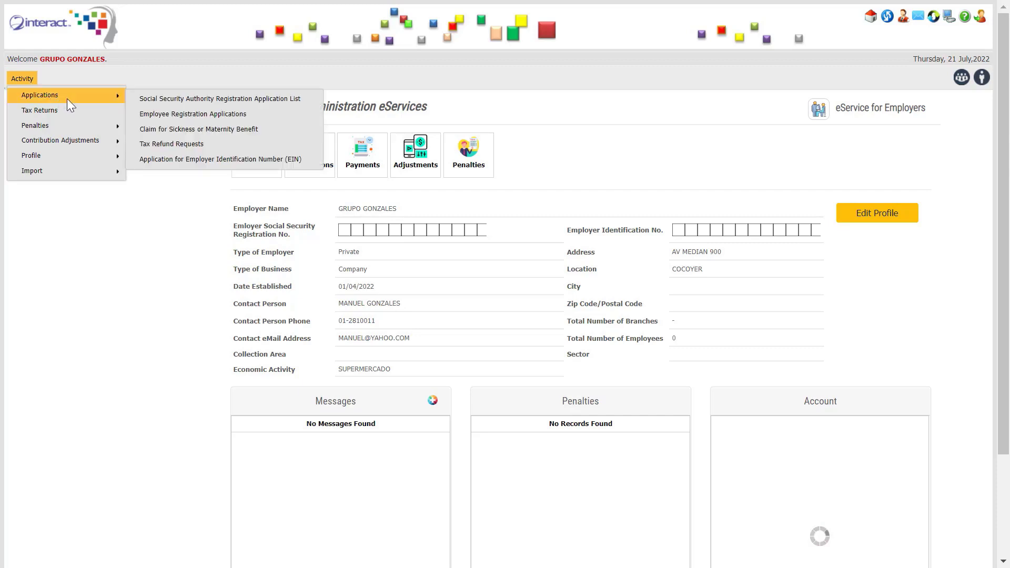
click(227, 116)
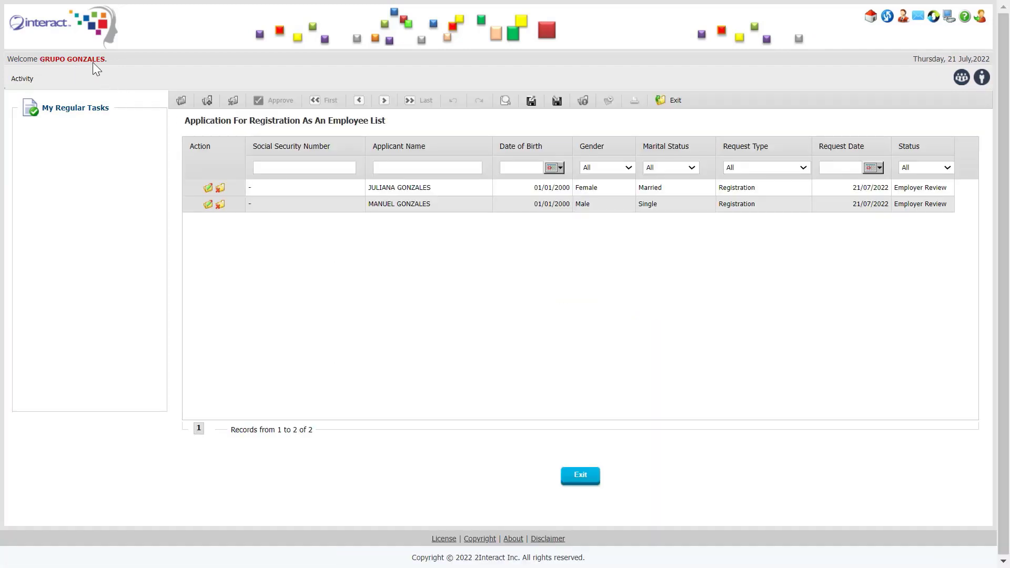
click(207, 204)
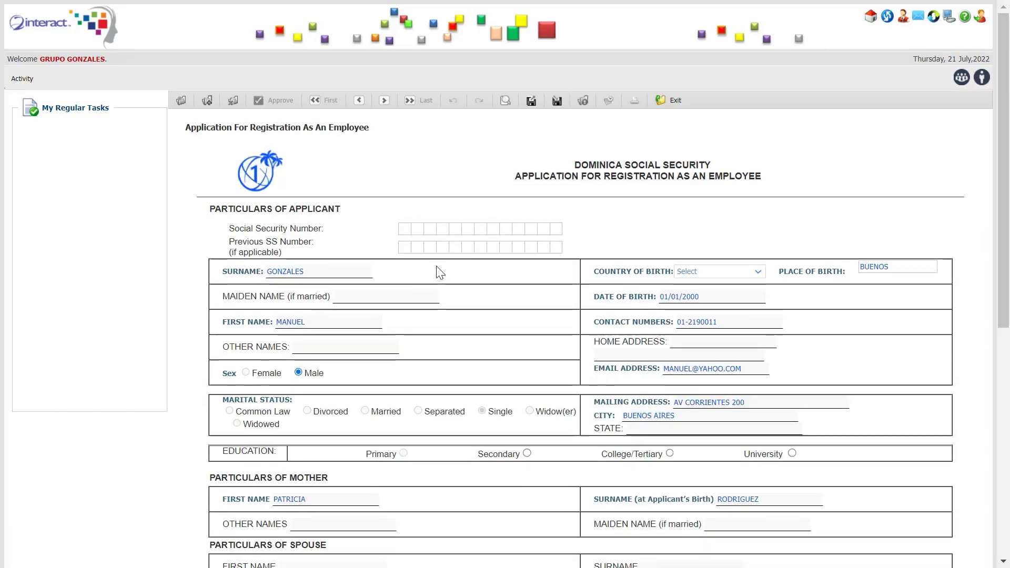
scroll(440, 272, down, 3)
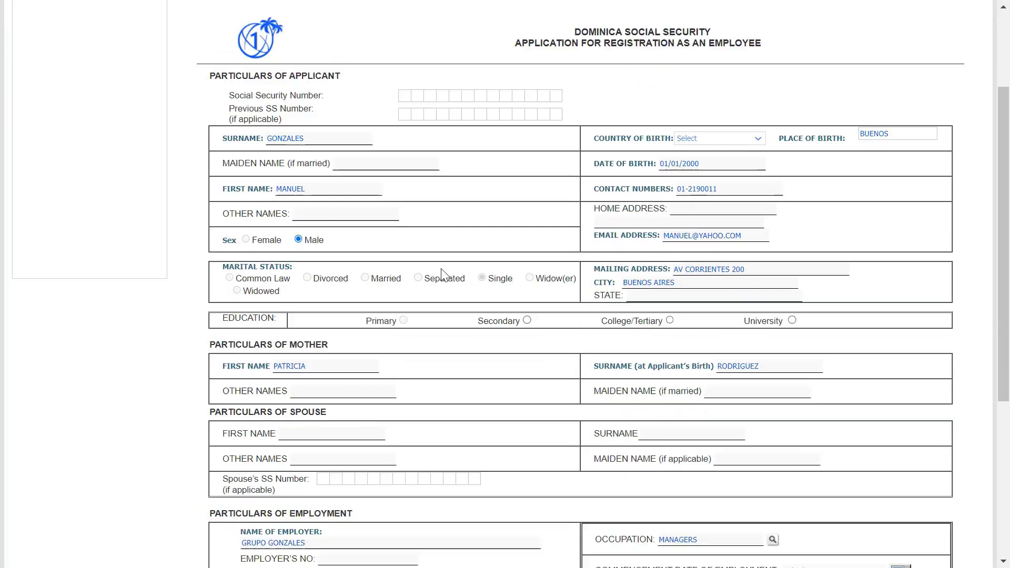
scroll(441, 272, down, 4)
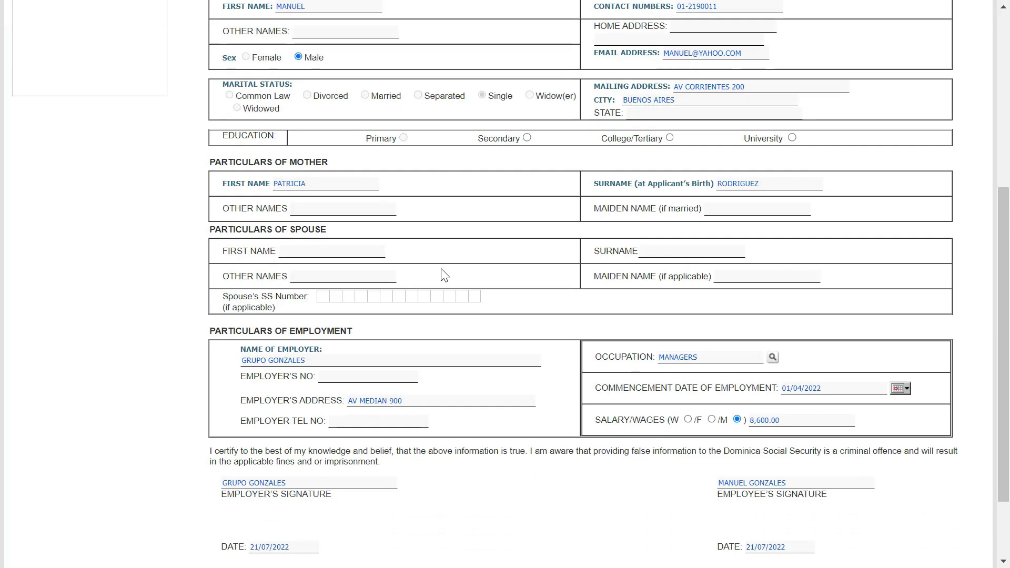
scroll(444, 275, down, 3)
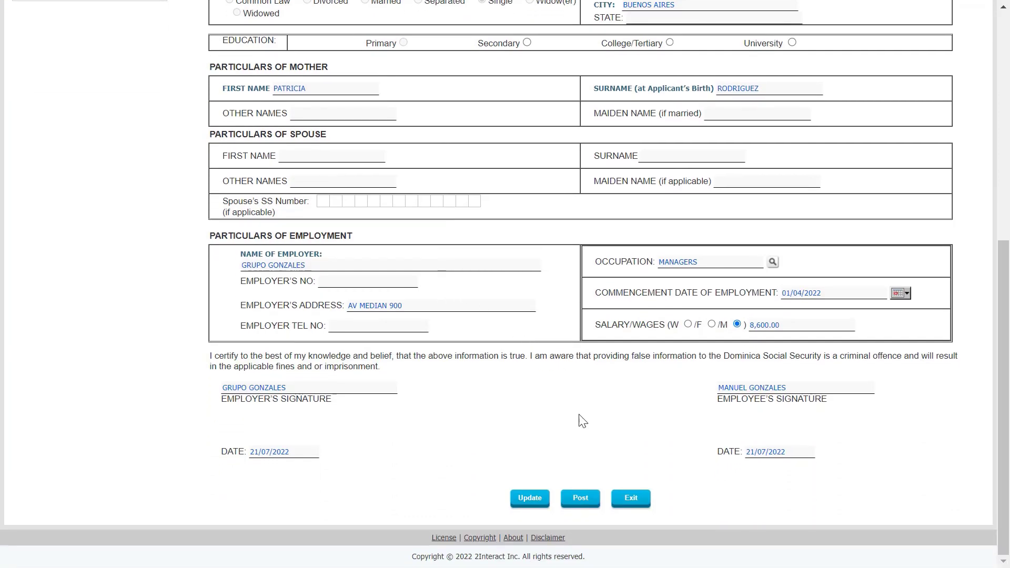
click(580, 499)
click(461, 178)
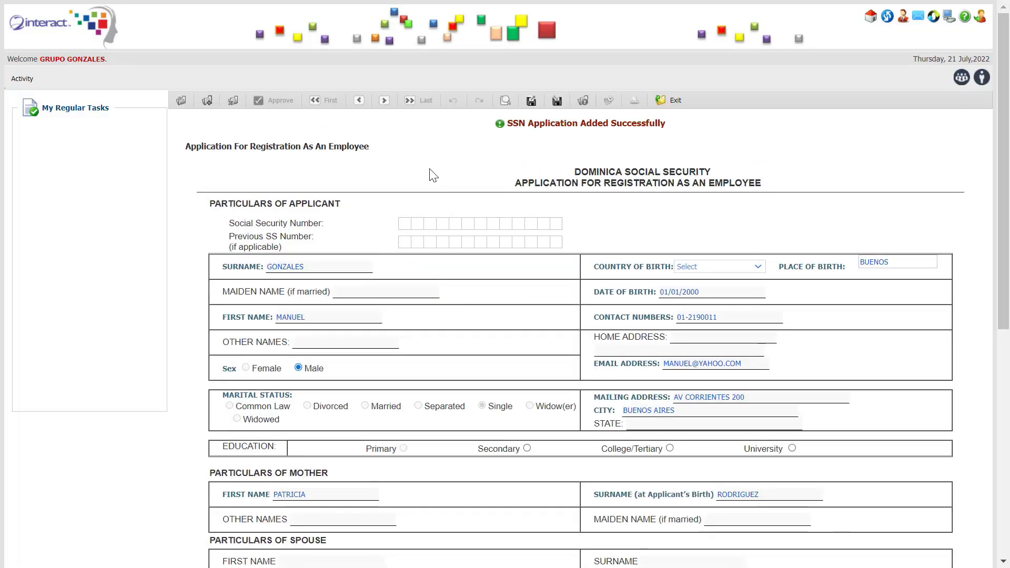
Exit the application form and return to the employer's application list
click(675, 101)
click(497, 165)
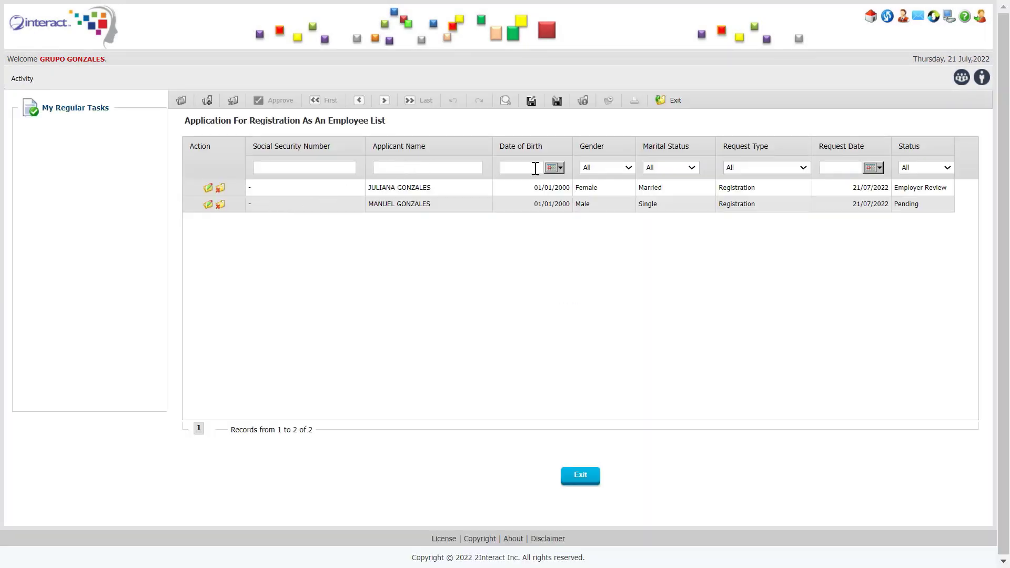
click(434, 204)
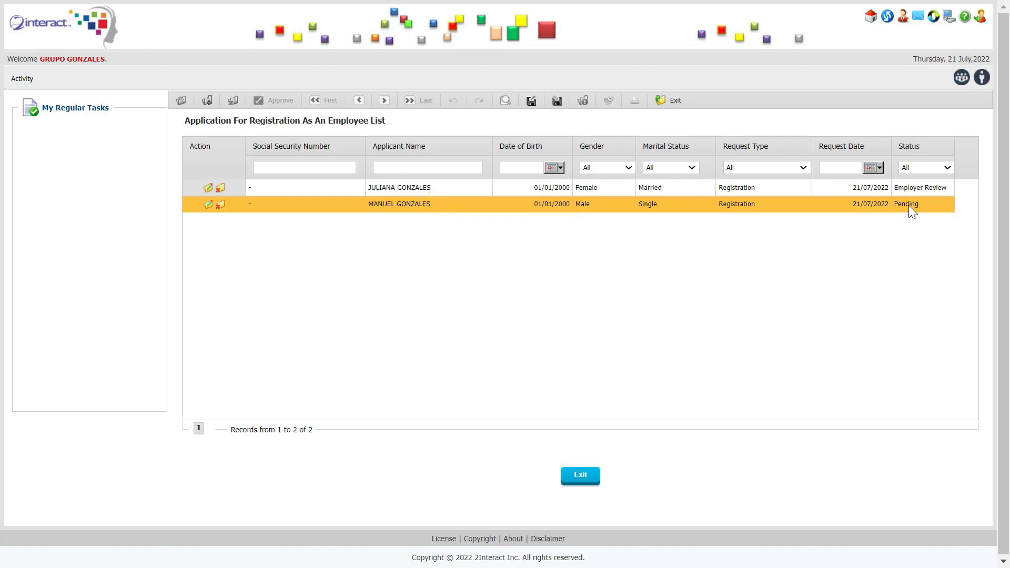
Post the first applicant's registration form and confirm posting
click(210, 190)
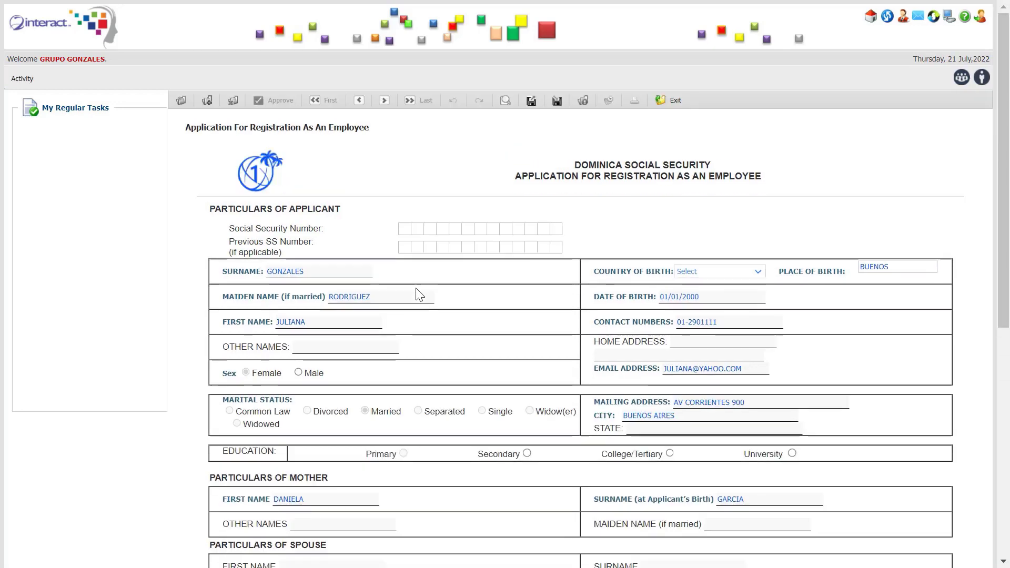
scroll(420, 295, down, 5)
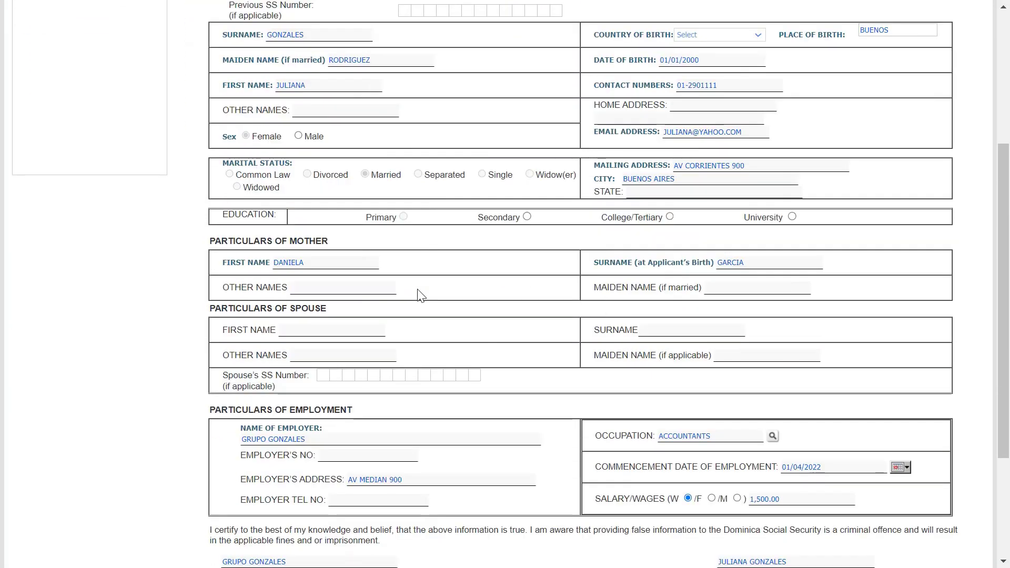
scroll(421, 297, down, 2)
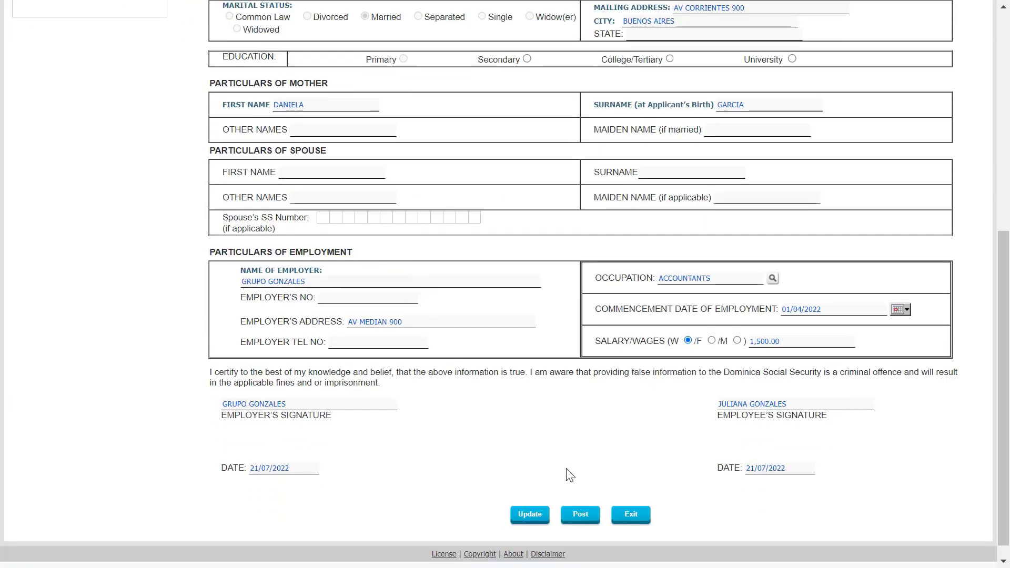
click(579, 513)
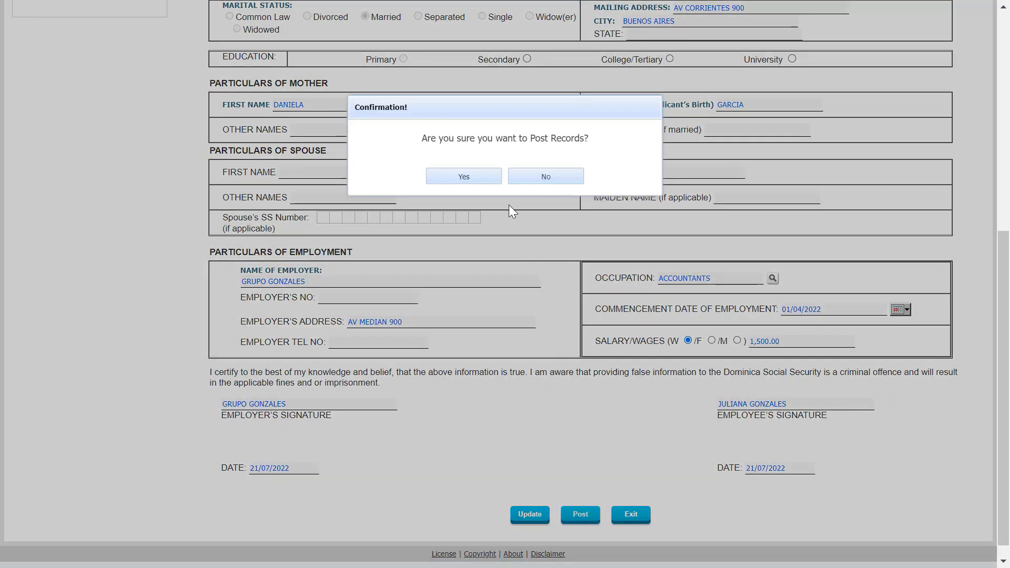
click(484, 180)
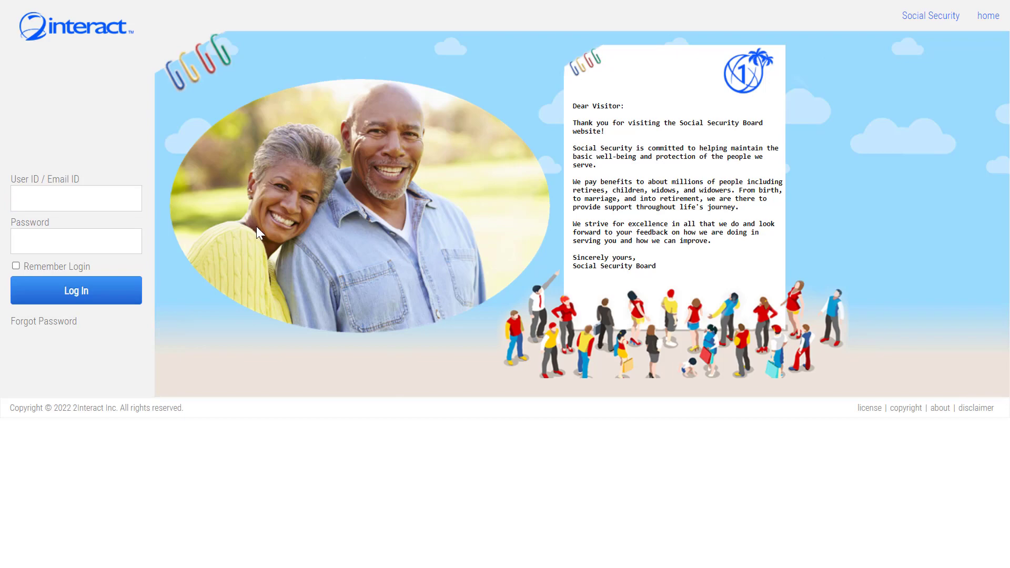
Log in to the back-office eServices portal with the staff user ID and password
text(AARONM)
key(Tab)
text(••••••)
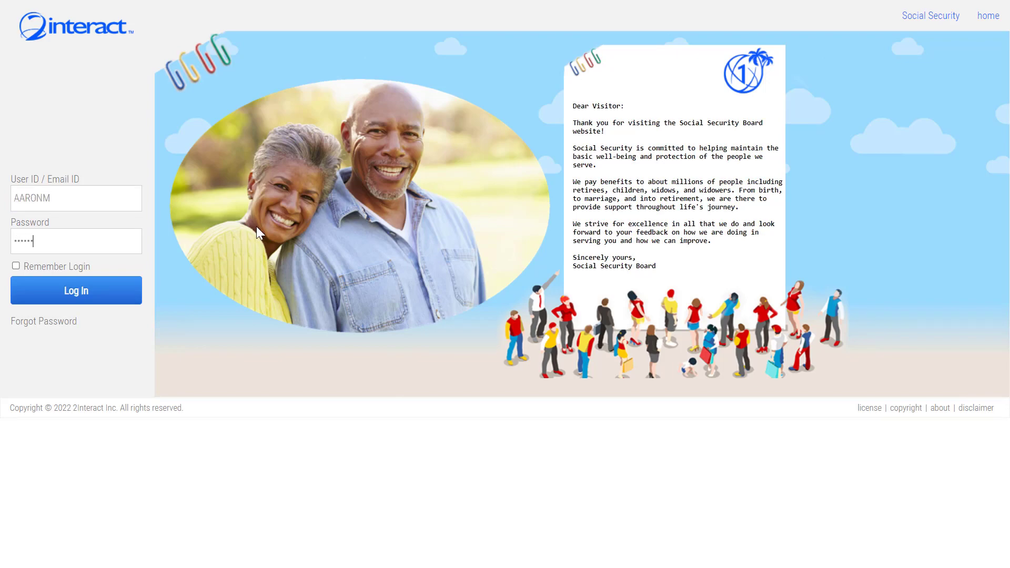
click(78, 302)
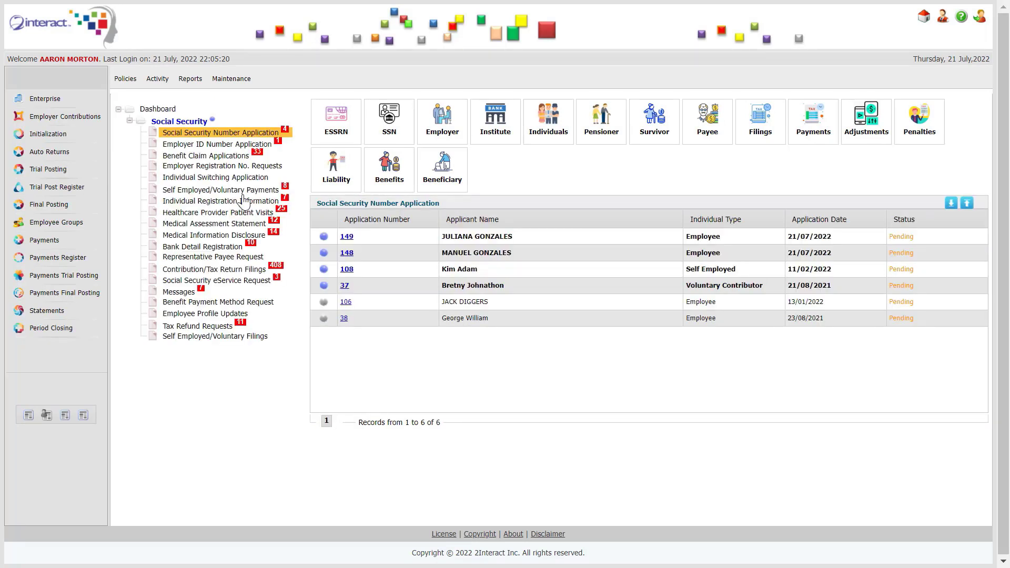
click(349, 255)
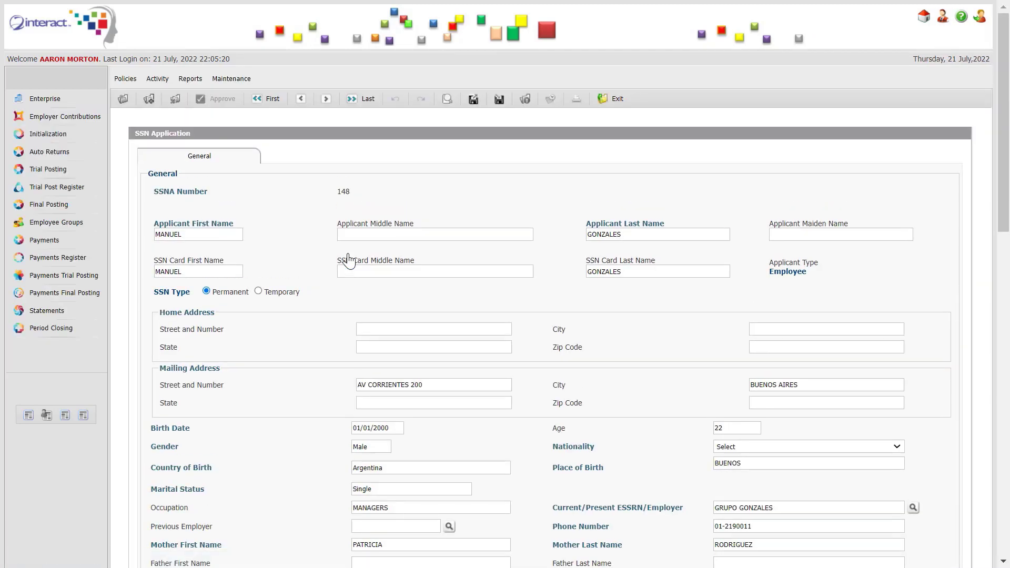
scroll(348, 260, down, 3)
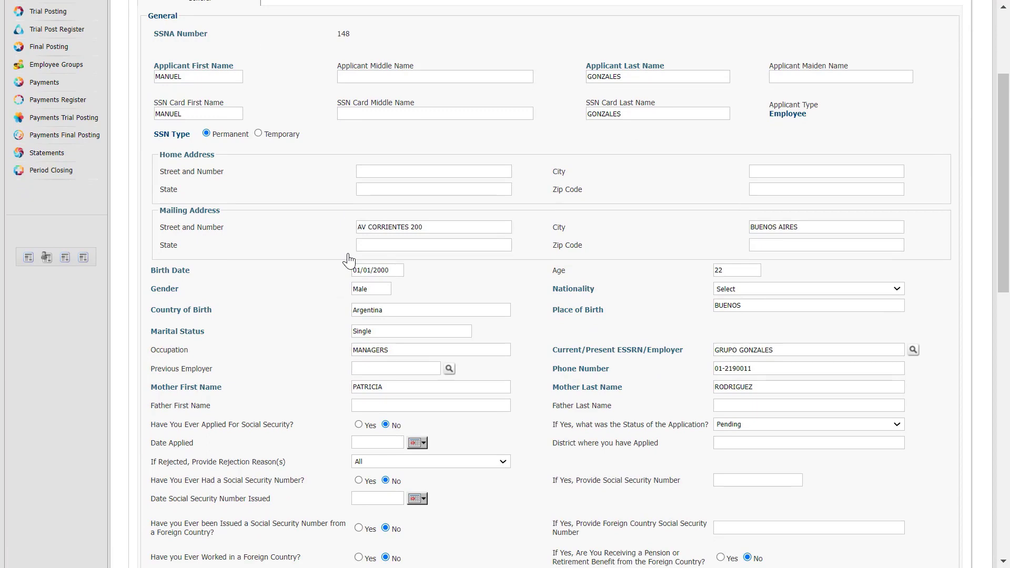
scroll(348, 259, down, 2)
click(728, 209)
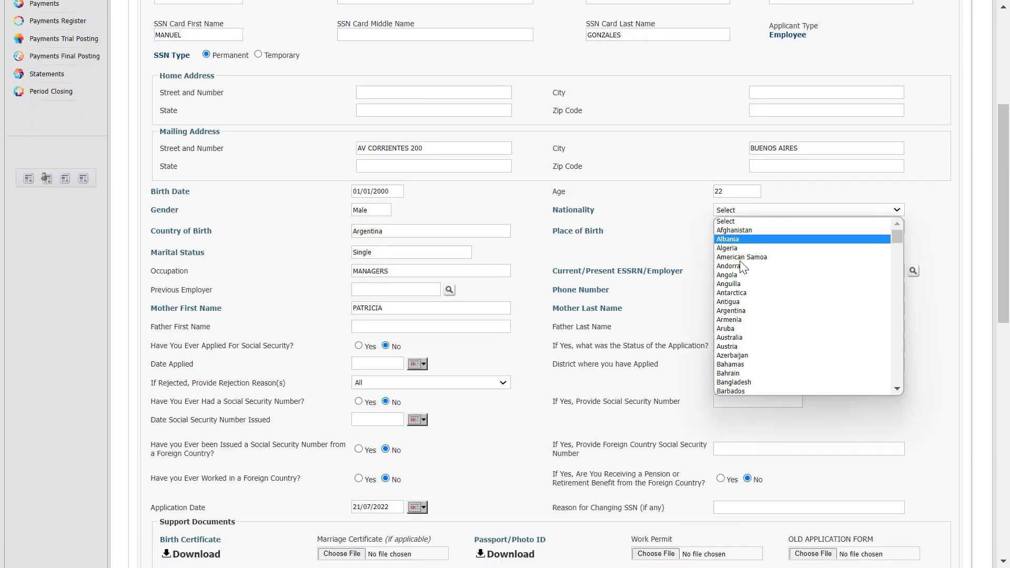
click(731, 311)
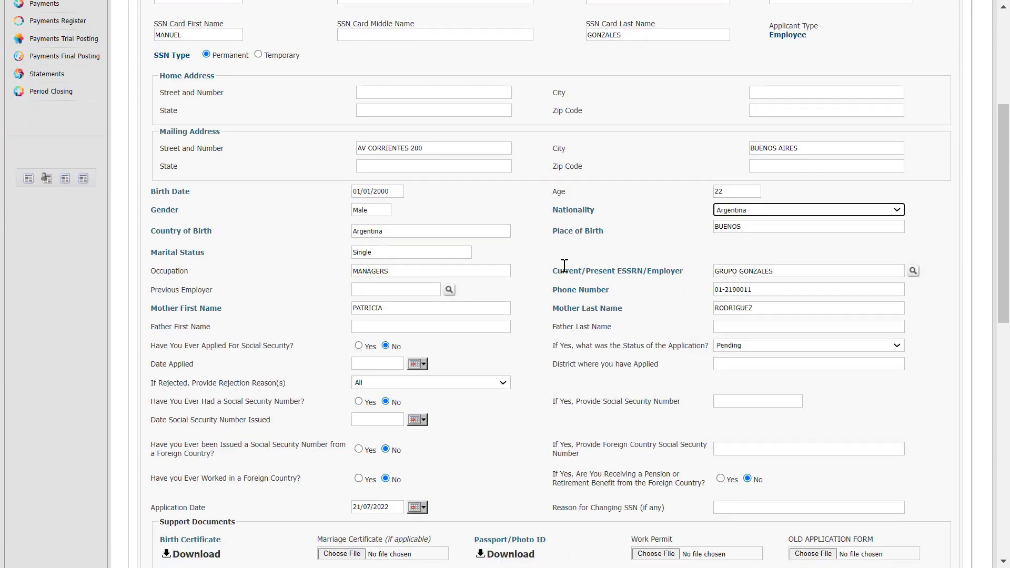
click(623, 248)
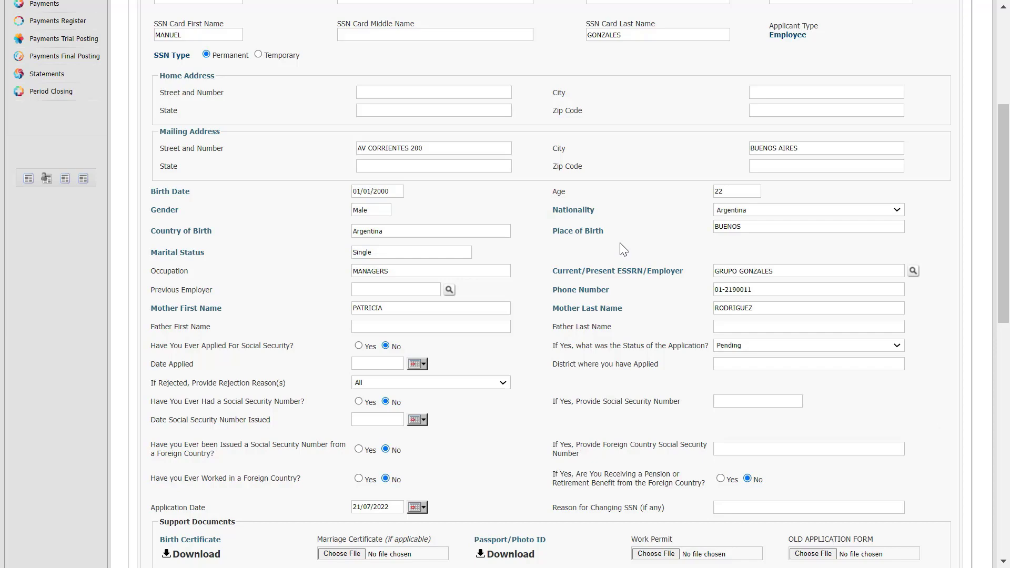
Approve SSN application 148 by submitting approval credentials
scroll(623, 249, down, 10)
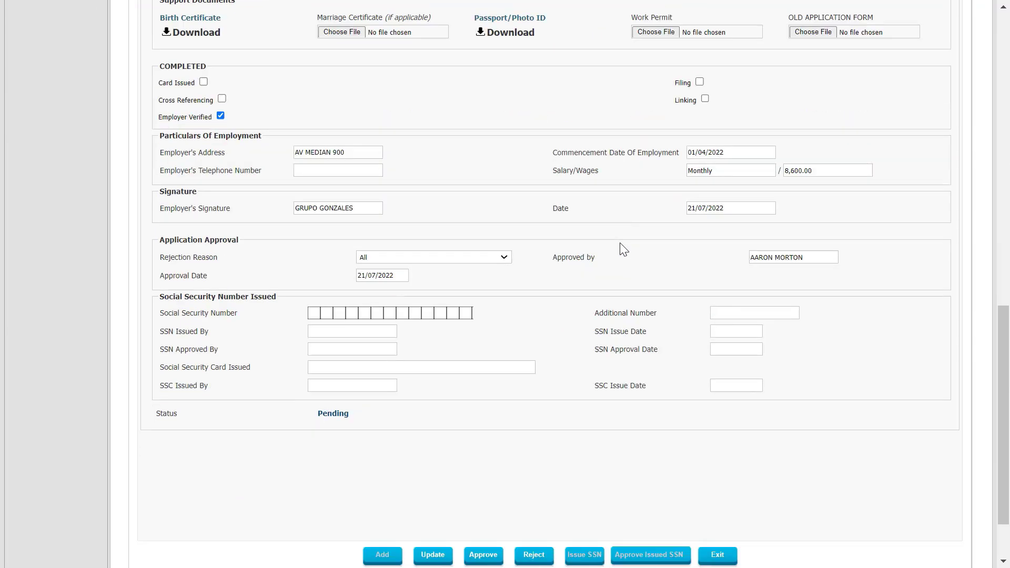
scroll(623, 248, down, 2)
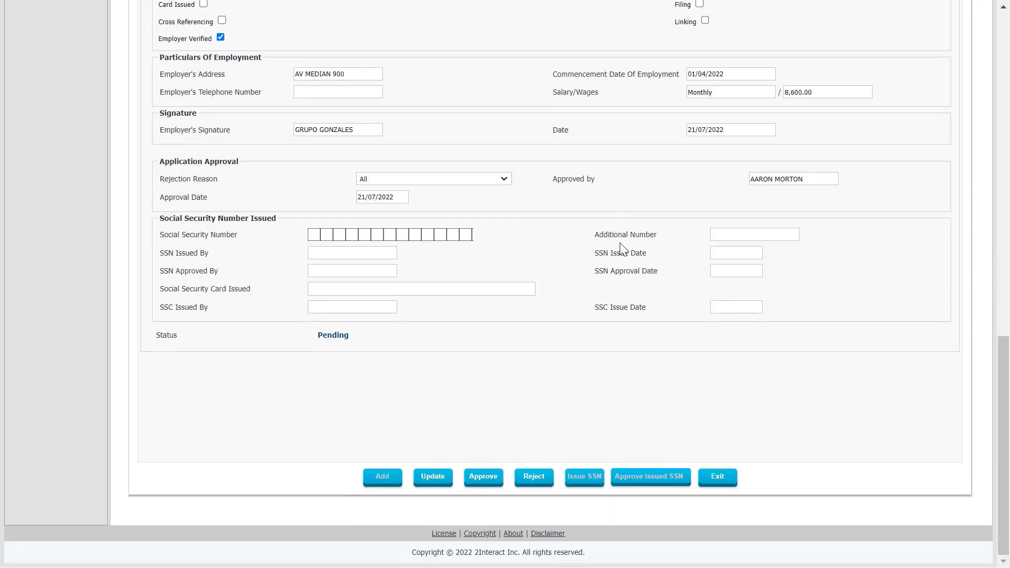
click(484, 477)
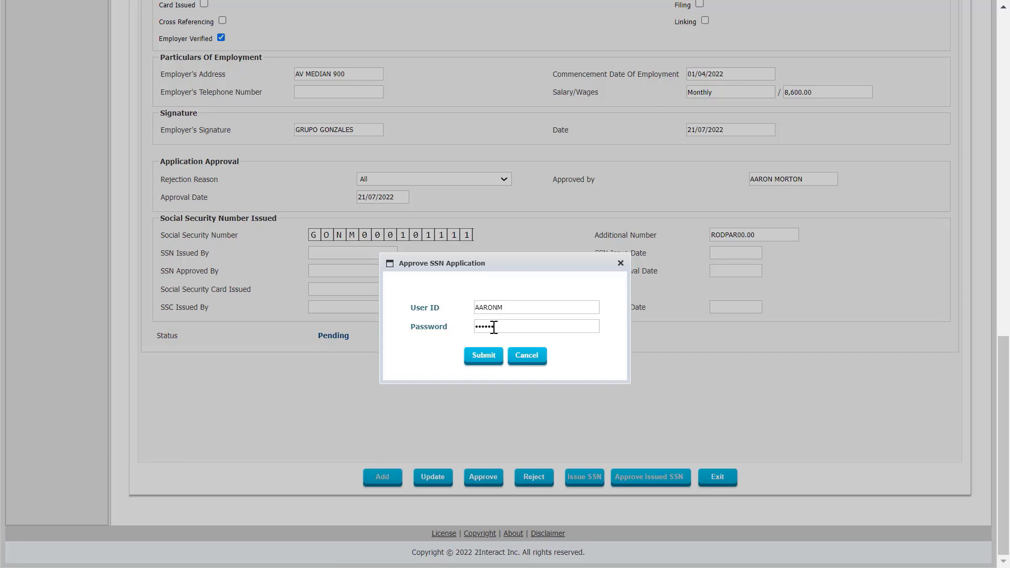
click(482, 356)
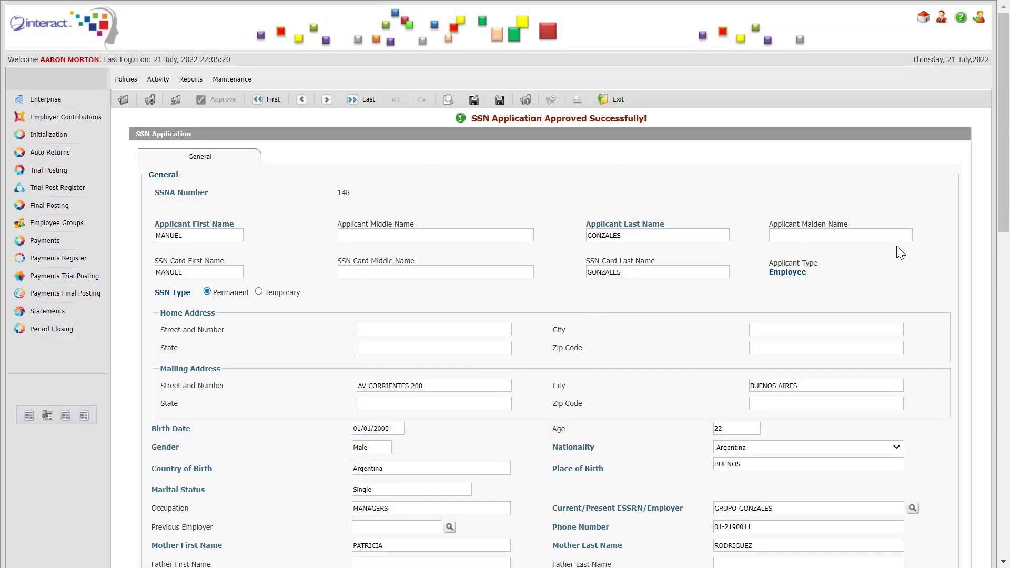
Issue the social security number for application 148
drag(1005, 139, 941, 494)
click(582, 477)
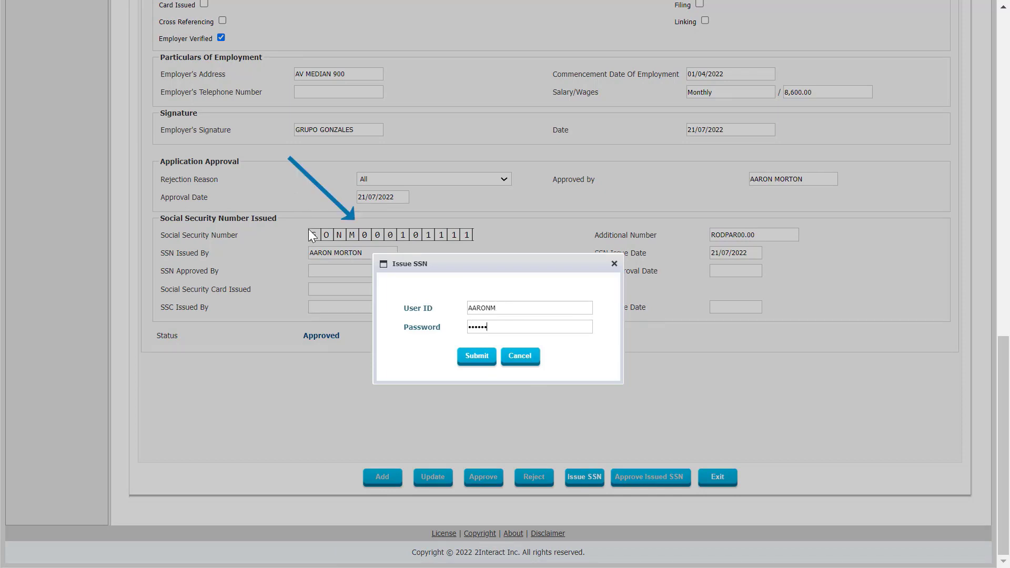
click(477, 357)
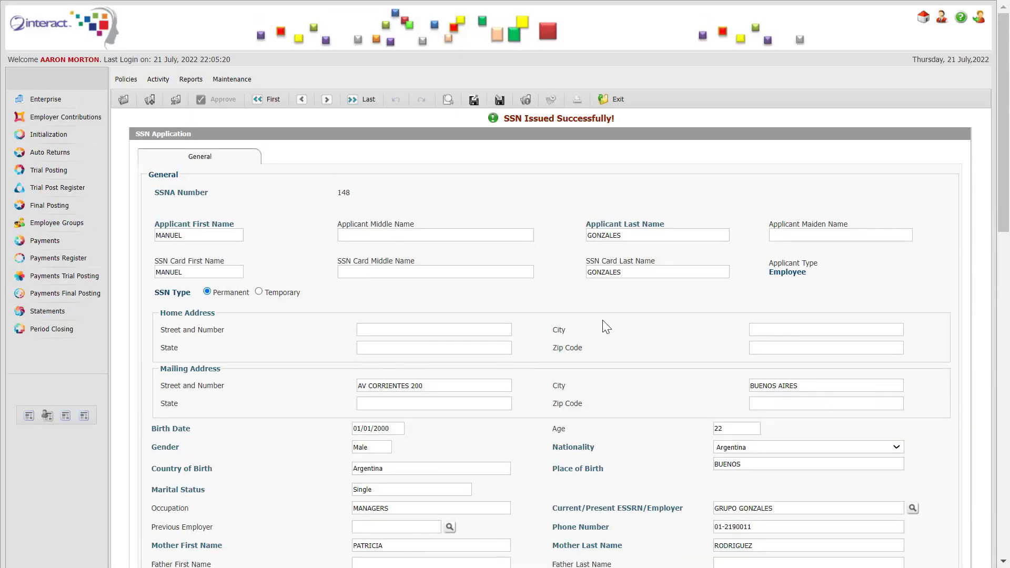
Approve the issued social security number with the staff user ID
scroll(946, 377, down, 15)
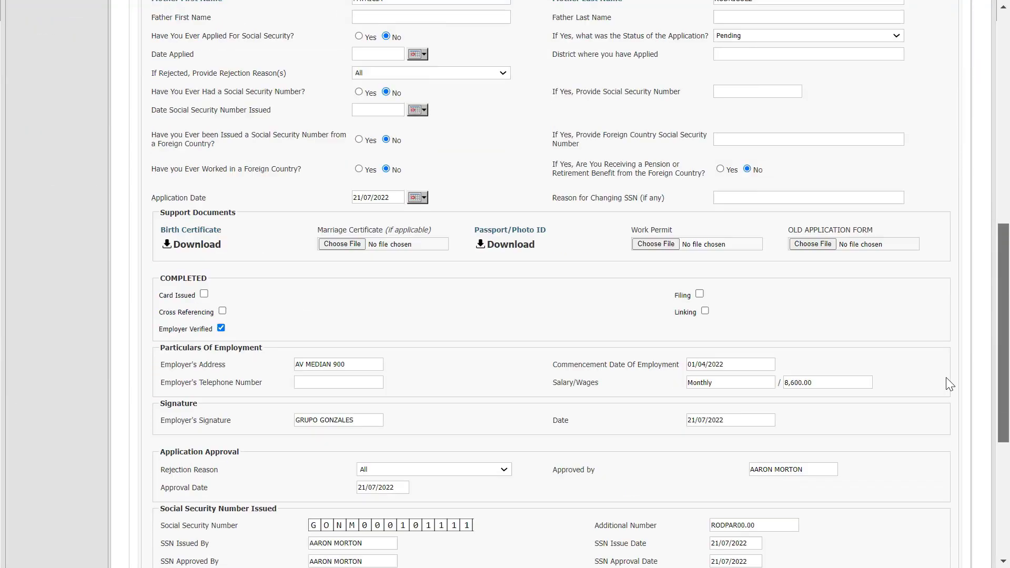
scroll(949, 452, down, 2)
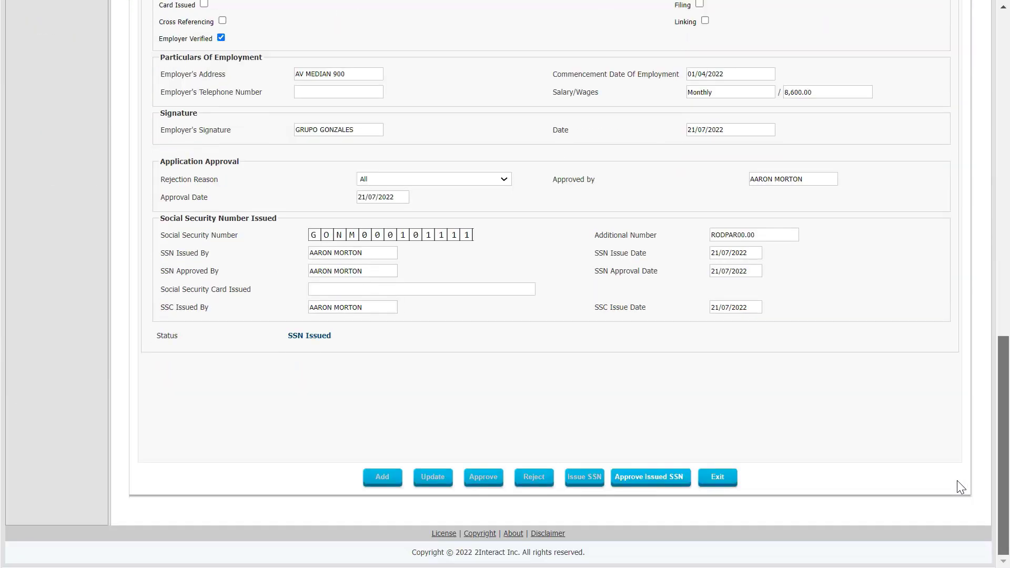
click(668, 478)
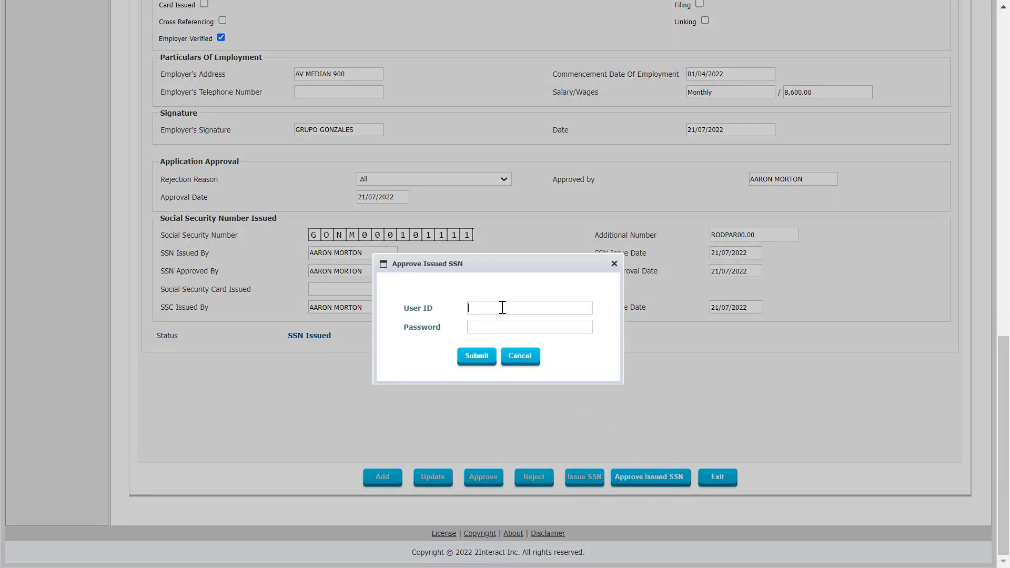
click(503, 307)
text(AARONM)
click(466, 360)
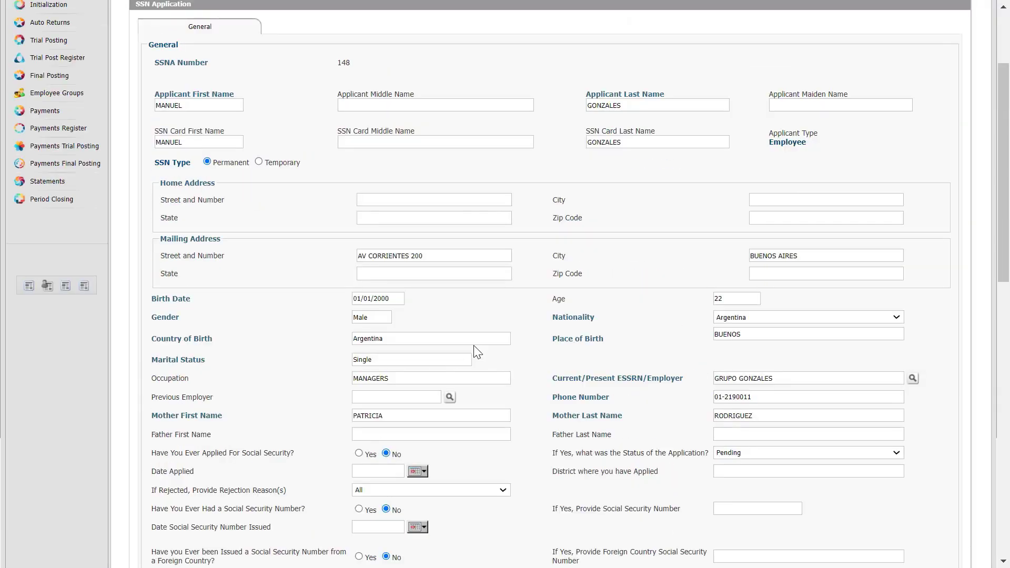
Select the issued SSN, then exit back to the SSN applications list
drag(1008, 71, 998, 389)
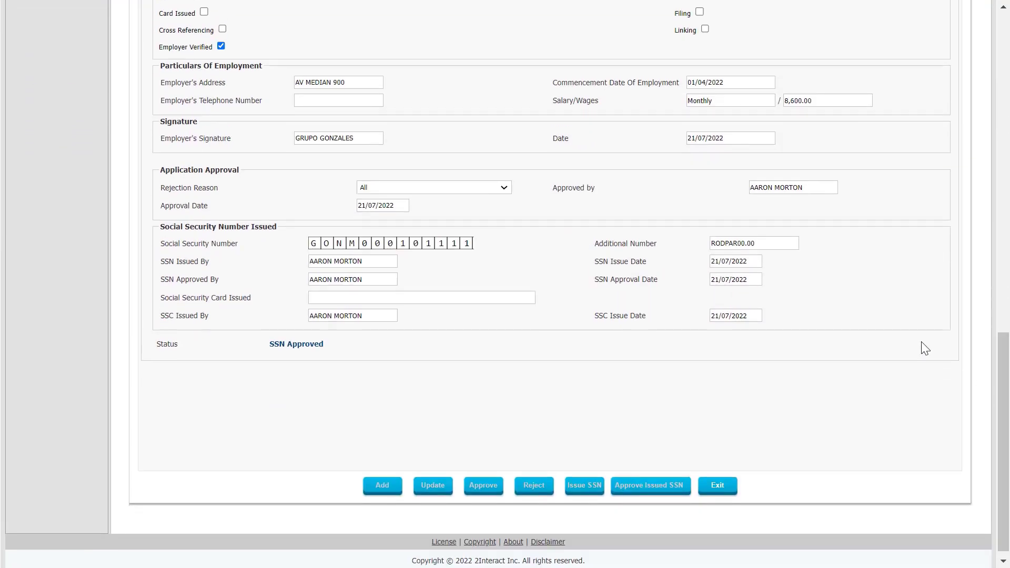
double_click(387, 242)
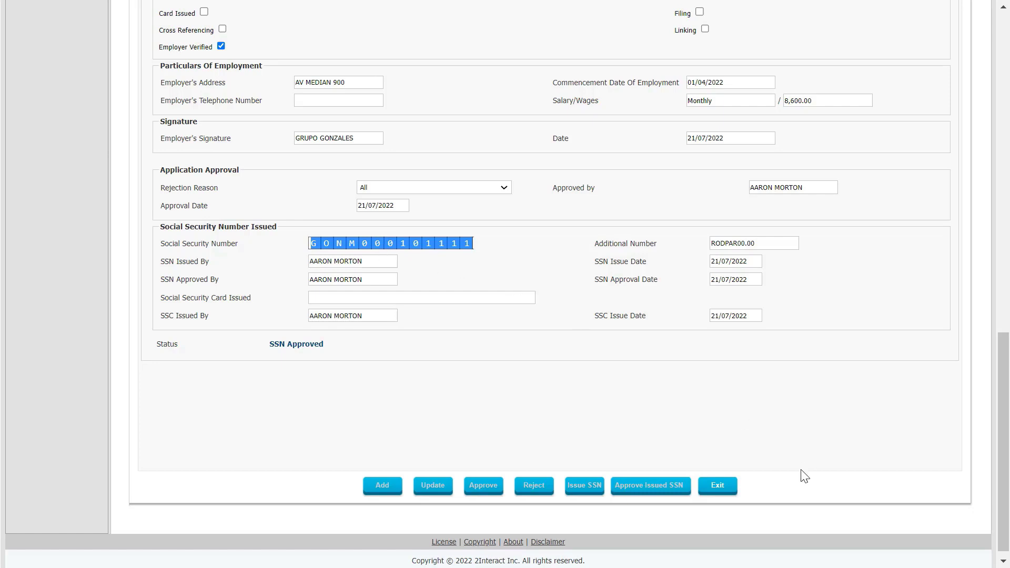
click(715, 490)
click(475, 167)
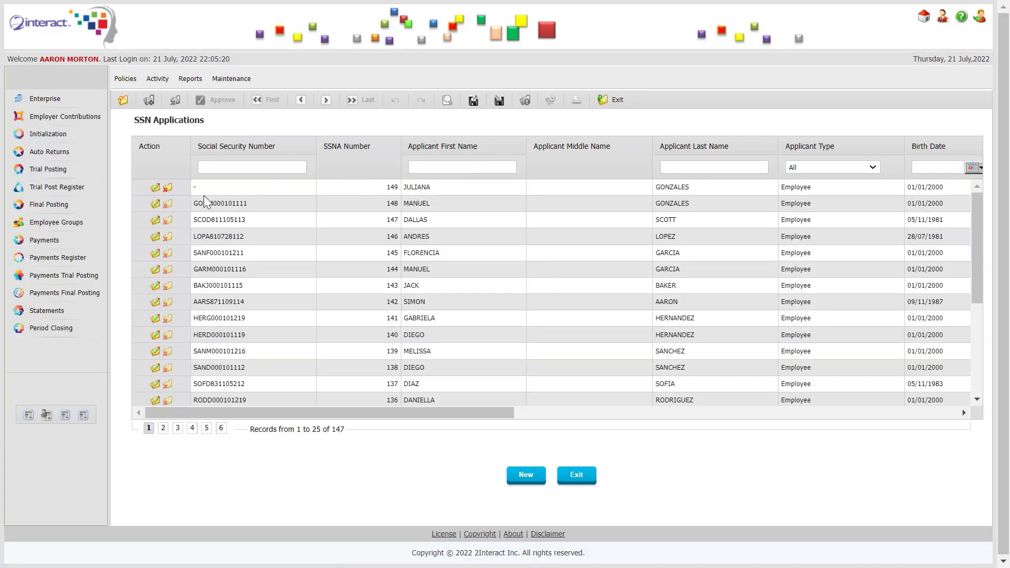
Open the accountant's application 149 and, after the missing-nationality warning, set nationality to Argentina
click(157, 188)
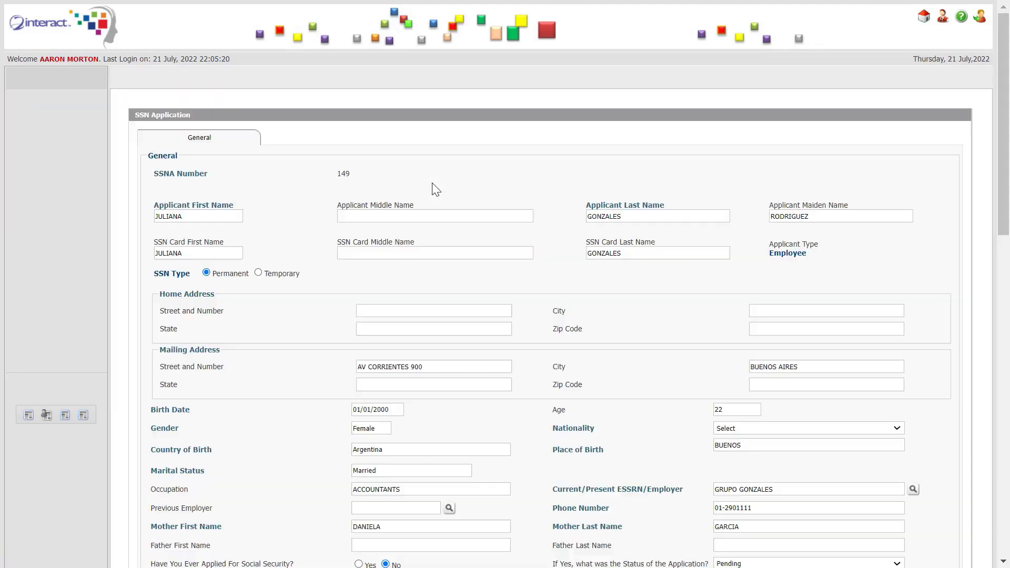
scroll(550, 215, down, 10)
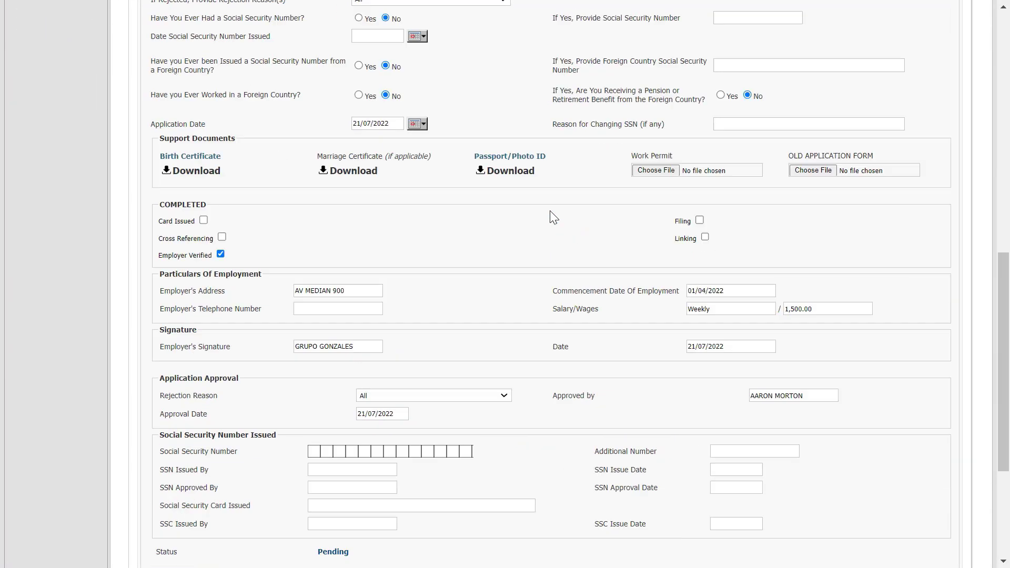
scroll(551, 215, down, 4)
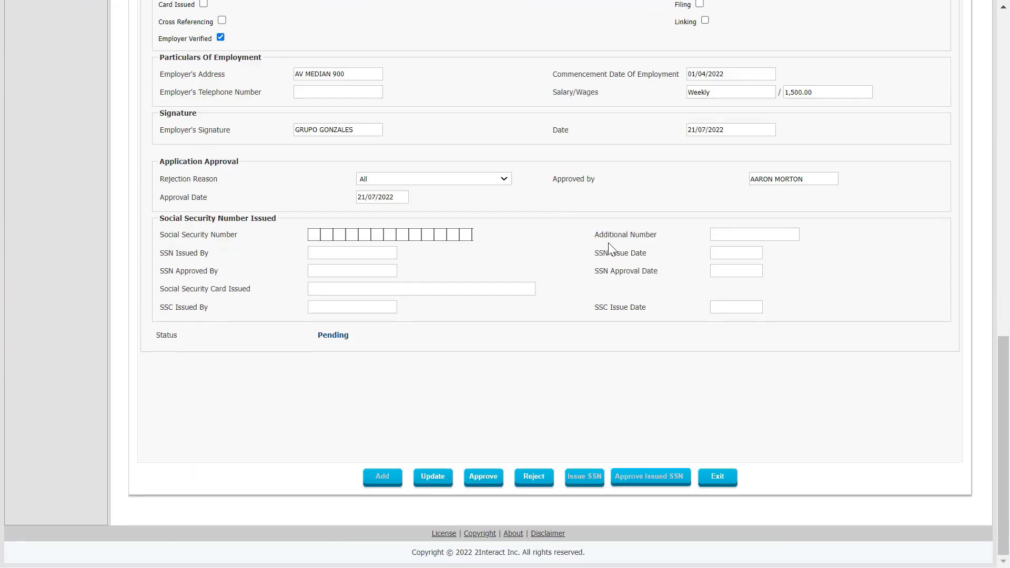
click(483, 476)
click(509, 168)
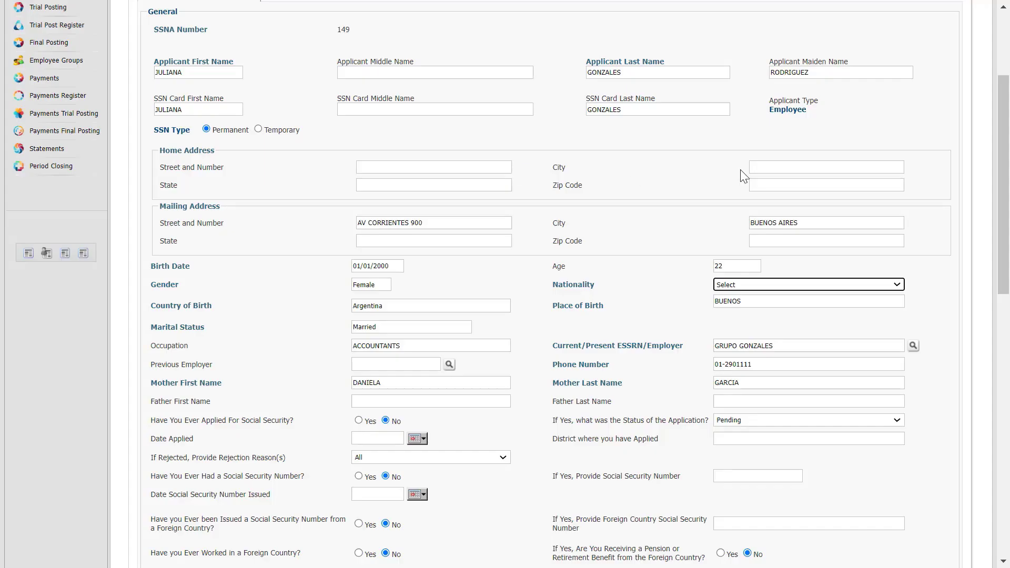
click(798, 284)
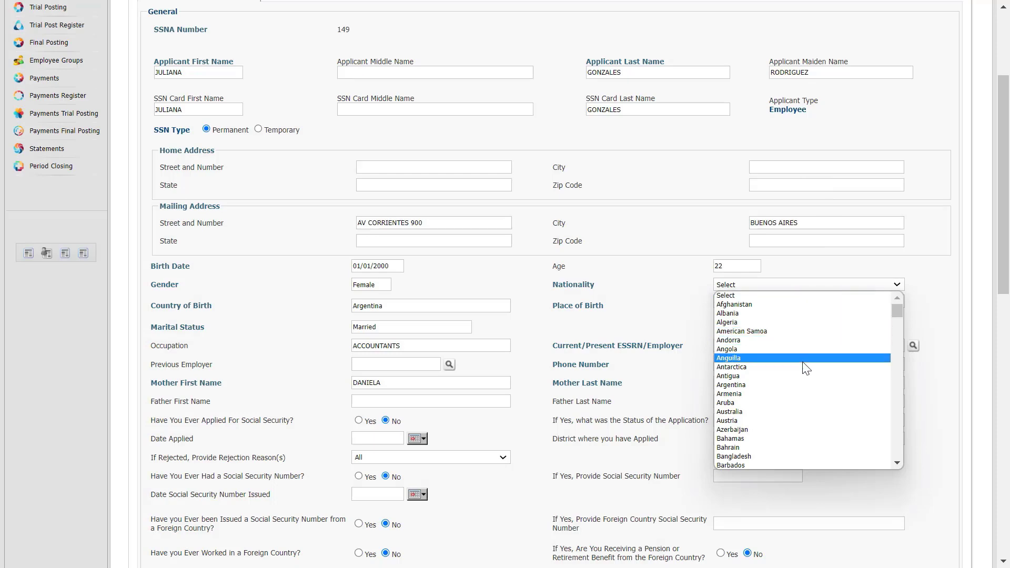
click(799, 385)
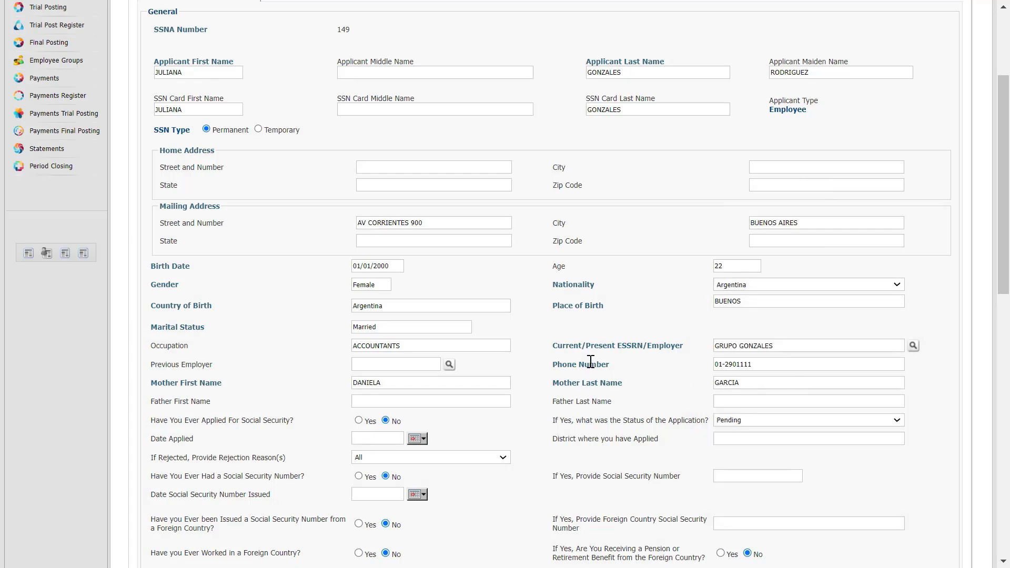
Approve application 149 by submitting the staff credentials
scroll(590, 361, down, 10)
click(482, 476)
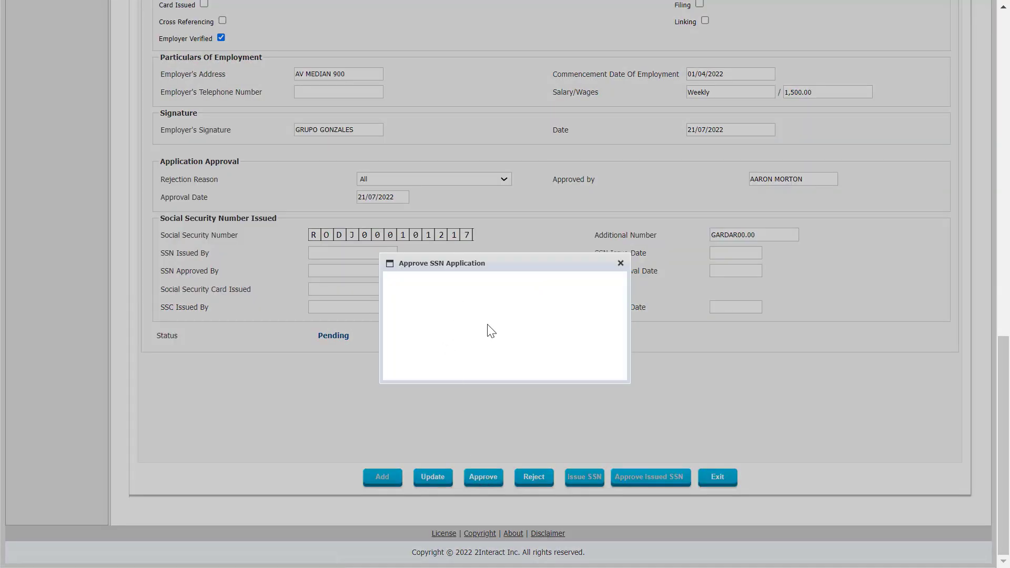
text(A)
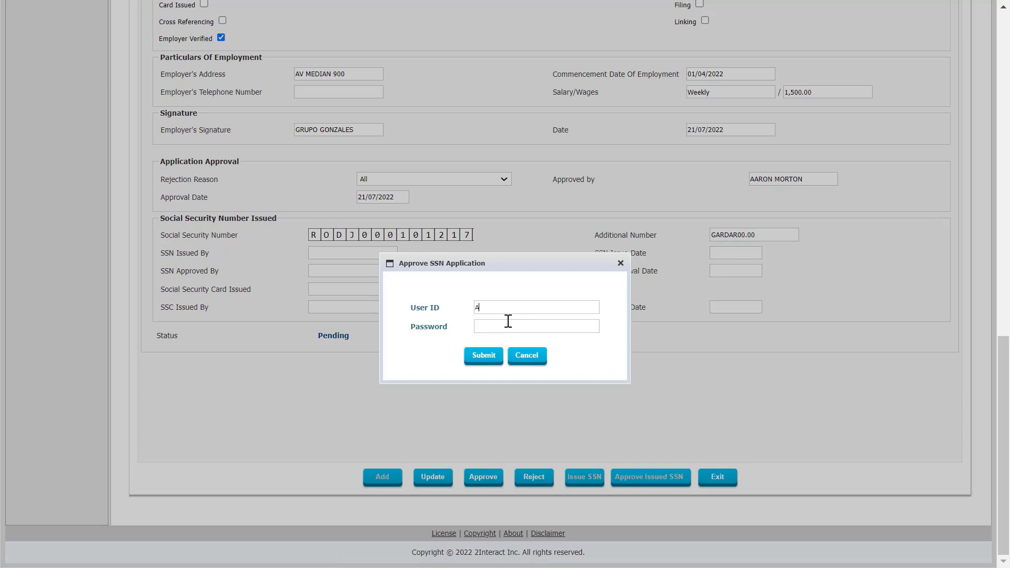
text(ARON*)
key(Return)
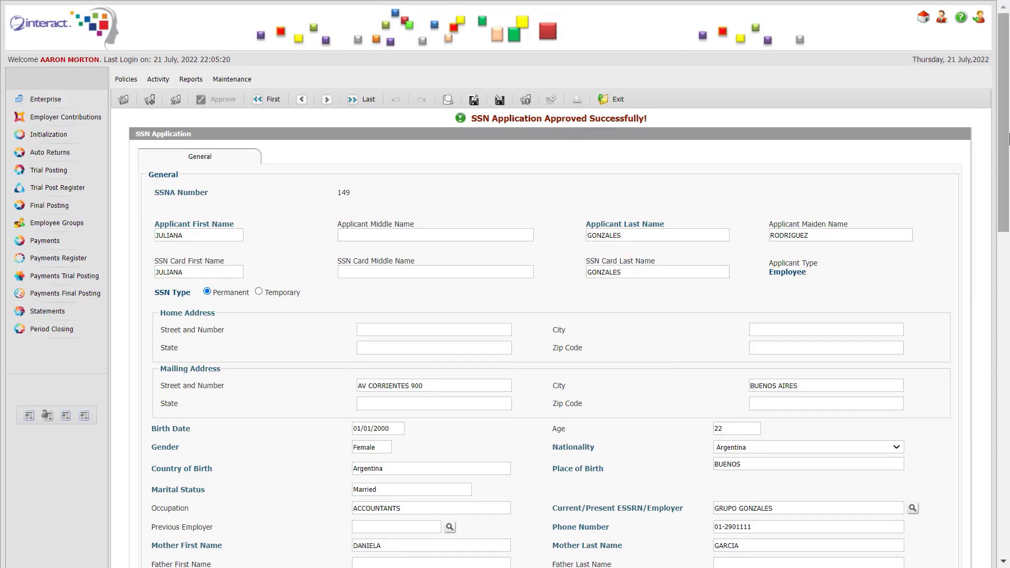
scroll(990, 491, down, 10)
scroll(989, 491, down, 5)
Issue the social security number for application 149 with the staff credentials
click(582, 476)
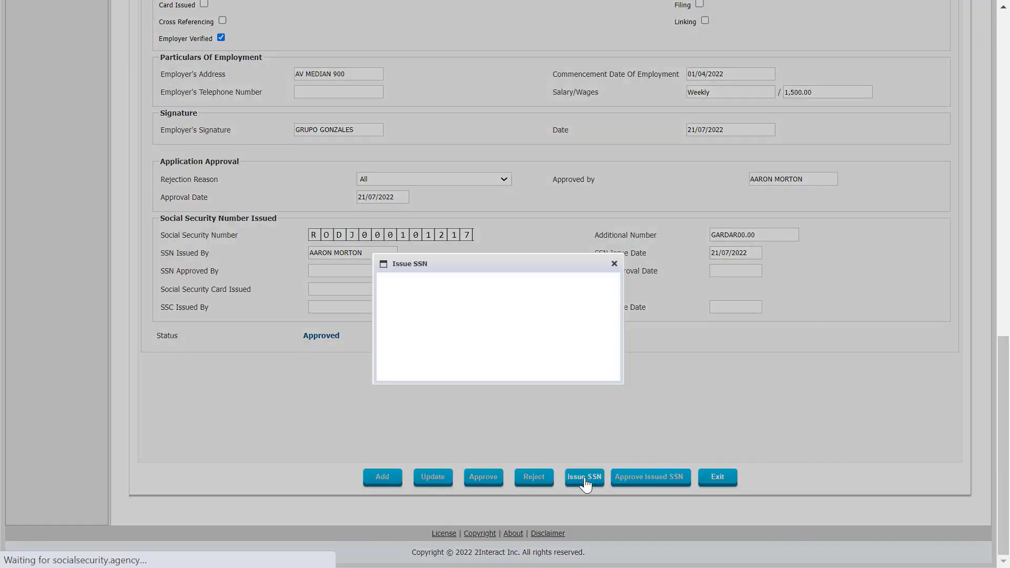
click(510, 308)
text(A)
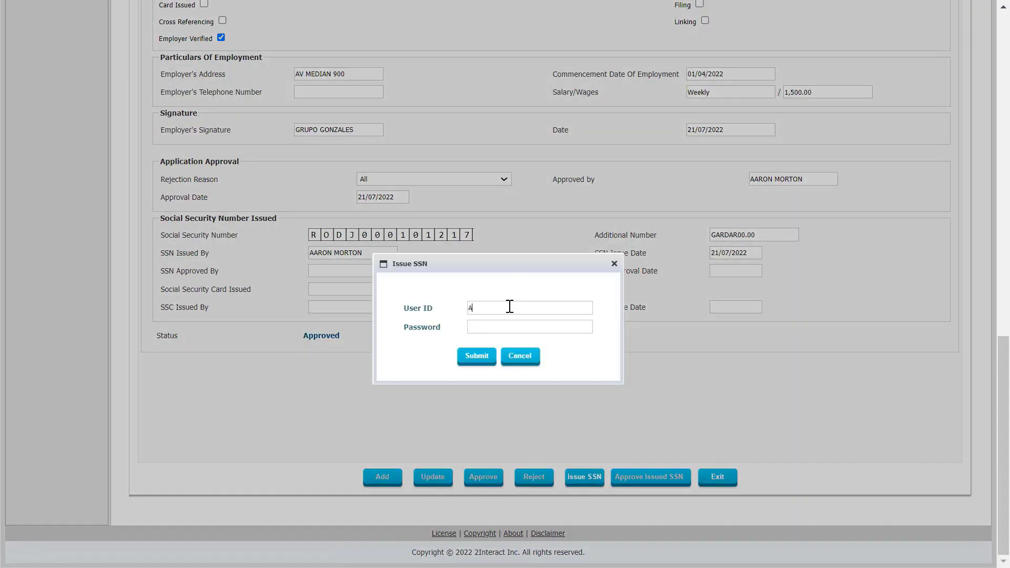
text(ARONM)
click(480, 355)
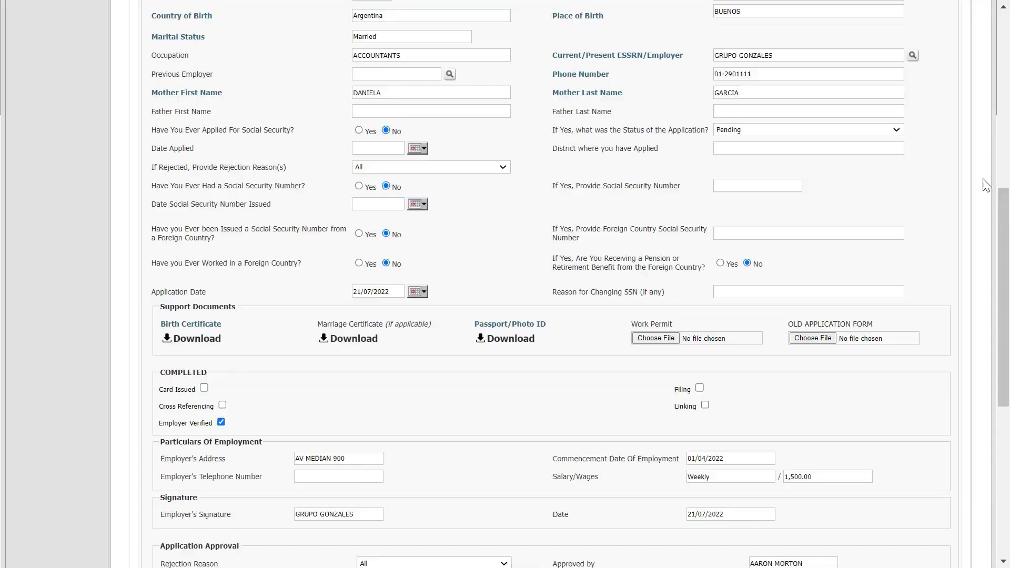
Approve the issued SSN for application 149
scroll(663, 459, down, 15)
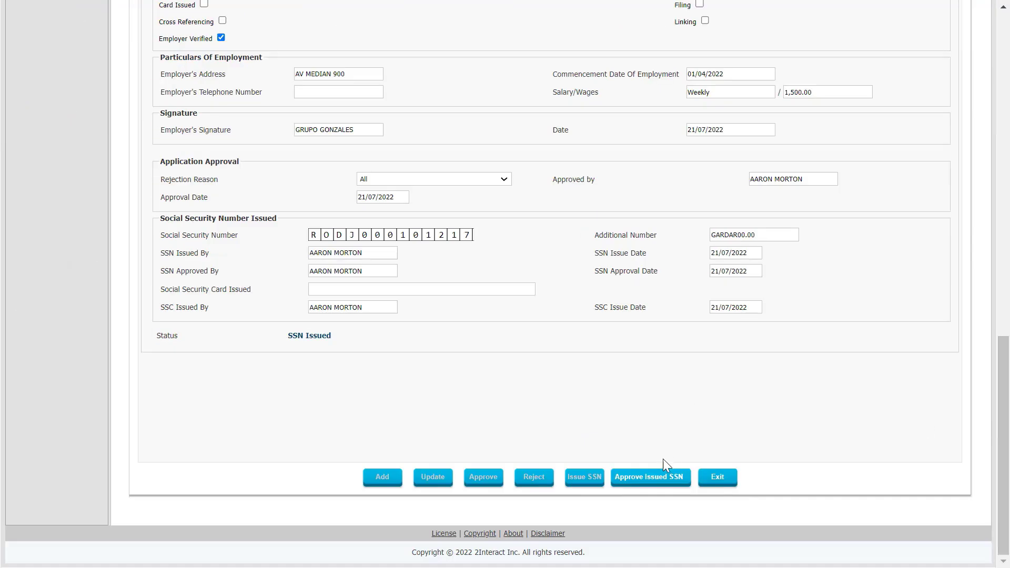
click(646, 477)
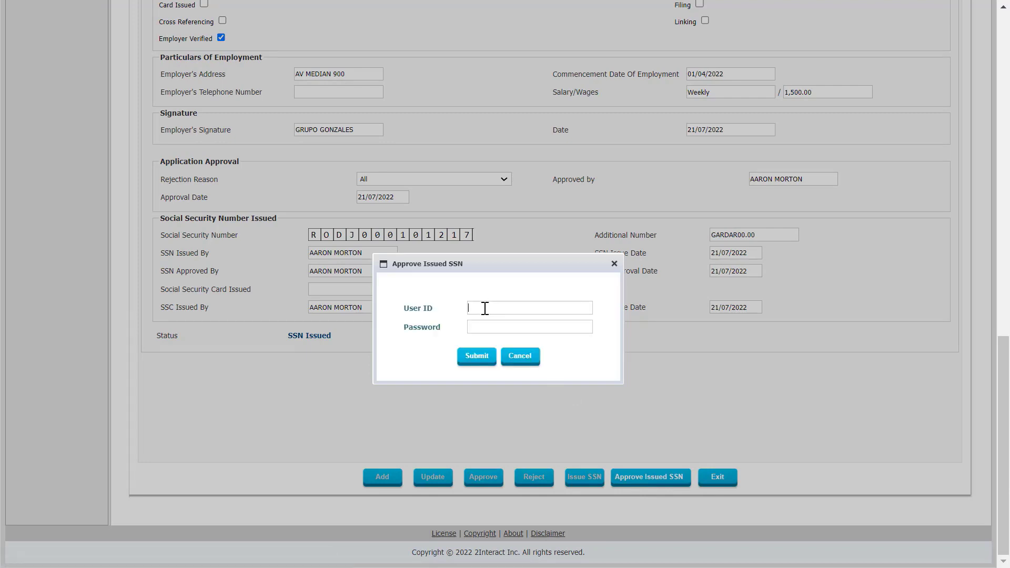
text(AARONM)
click(476, 357)
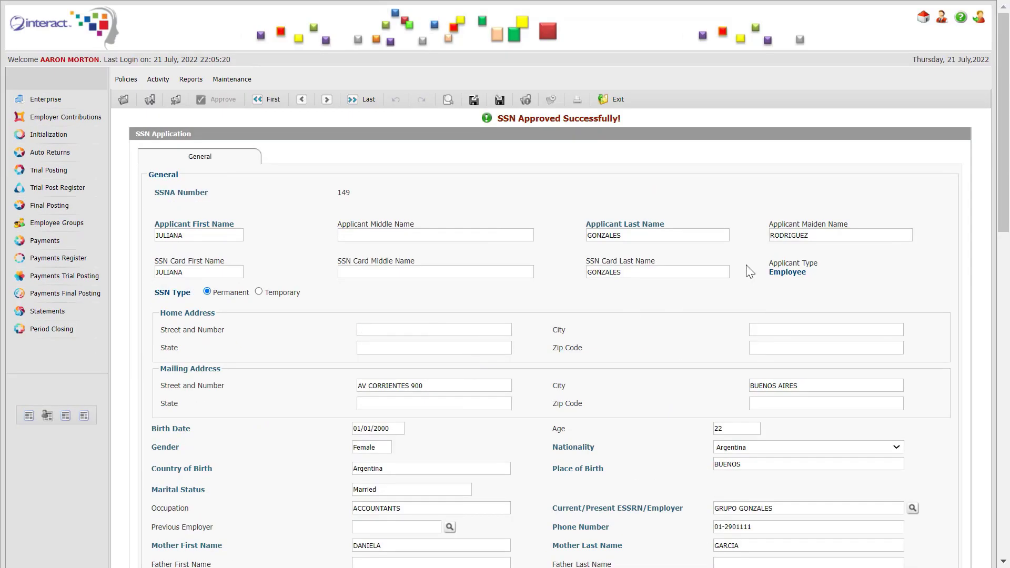
Exit the SSN application and log in with the GRUPO GONZALES employer credentials
click(619, 99)
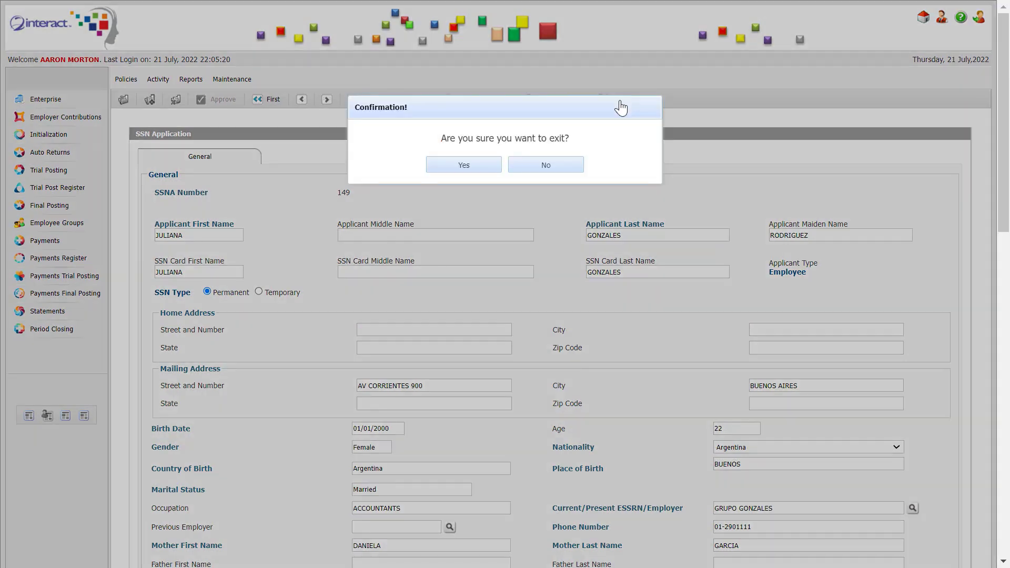
click(472, 170)
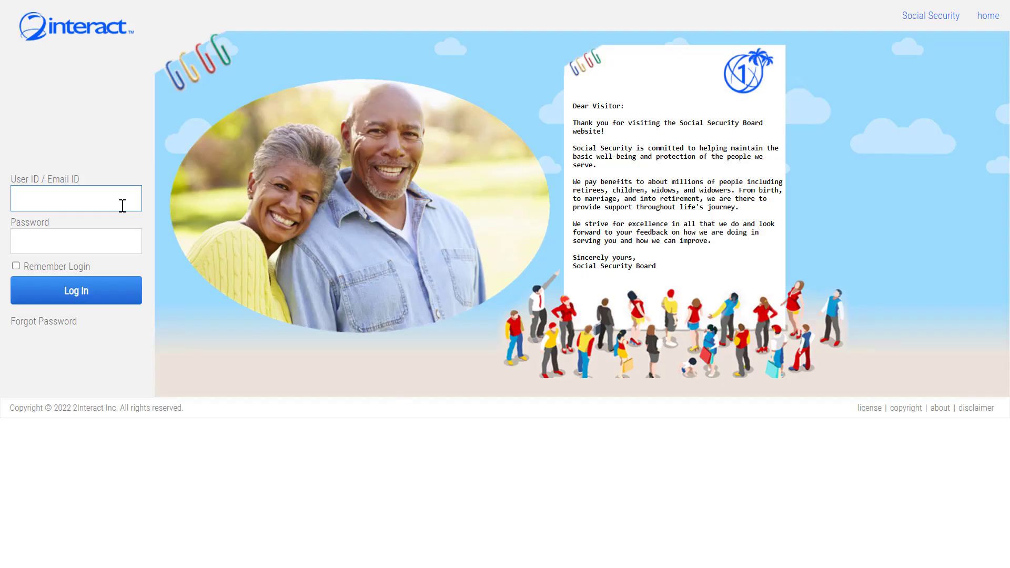
text(GRUPOGONZALE)
text(••••••••••)
key(Return)
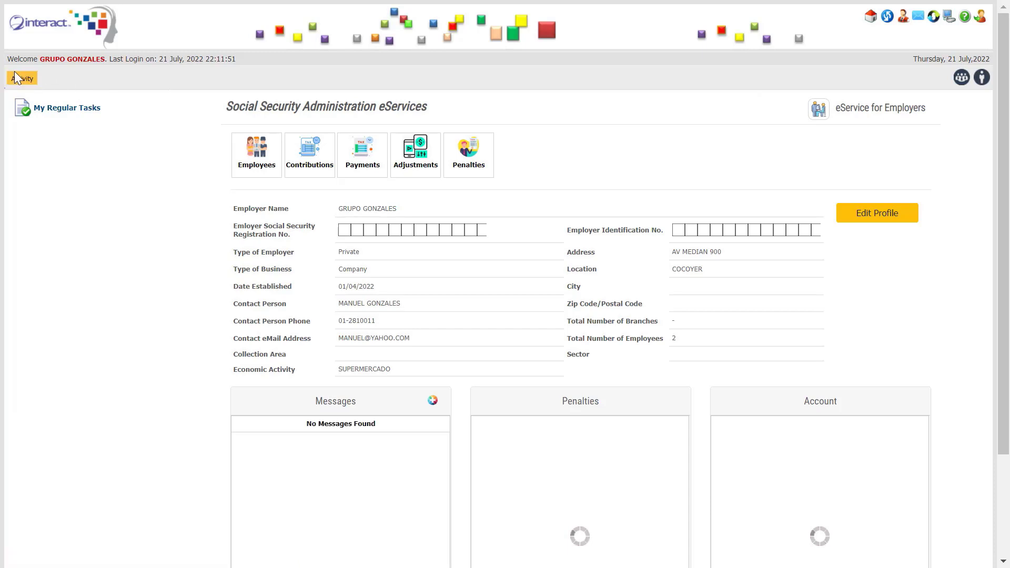
Start a new application from the Social Security Authority Registration Application List
click(26, 80)
mouse_move(86, 92)
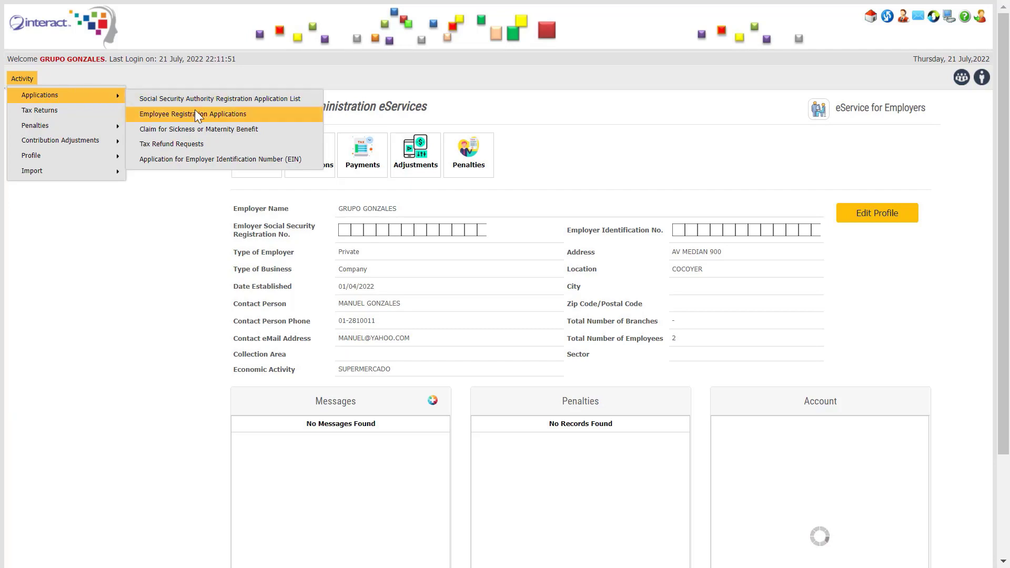
click(262, 99)
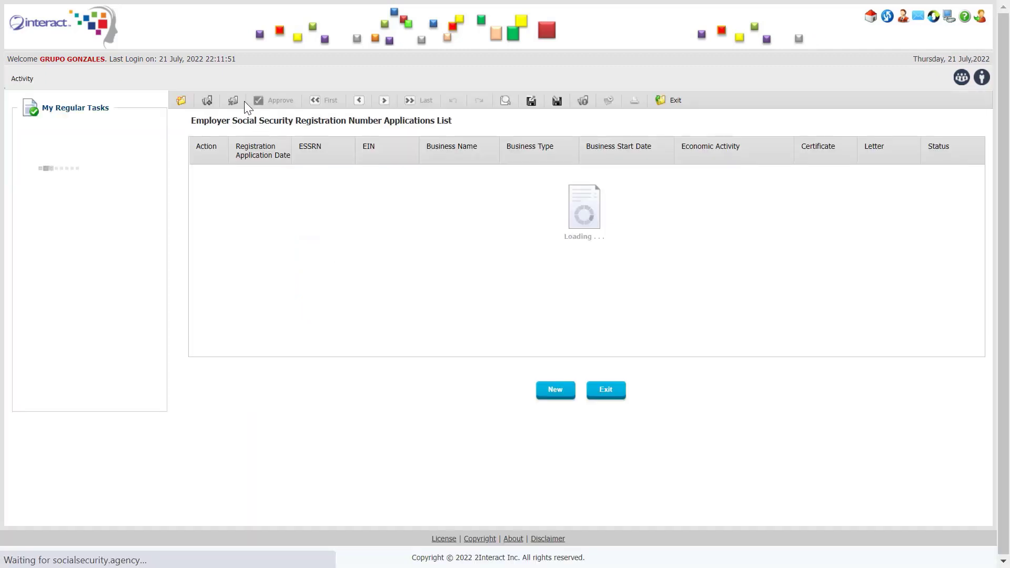
click(556, 413)
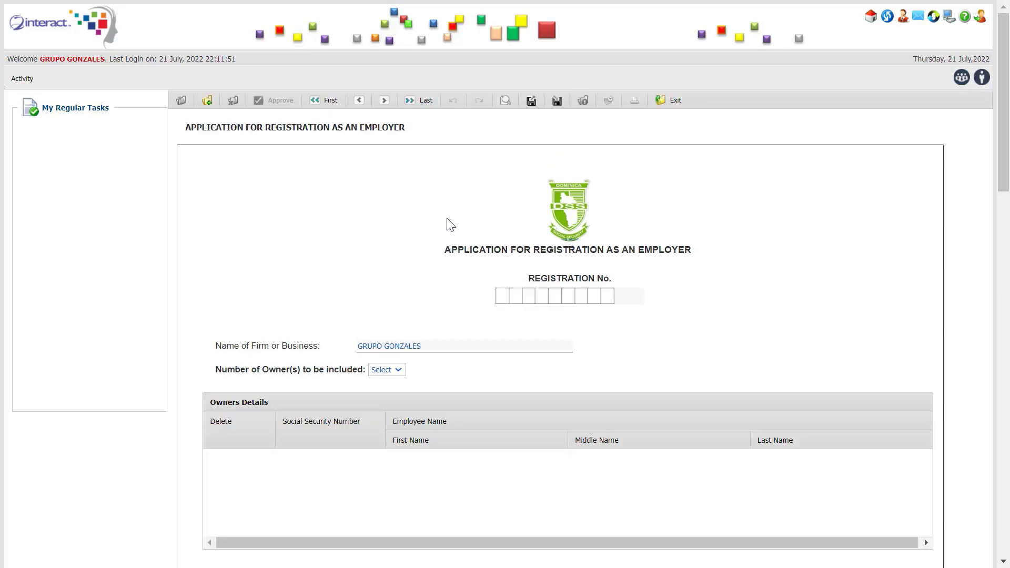
Set Number of Owners to 1 and paste the owner's social security number and name
scroll(426, 173, down, 3)
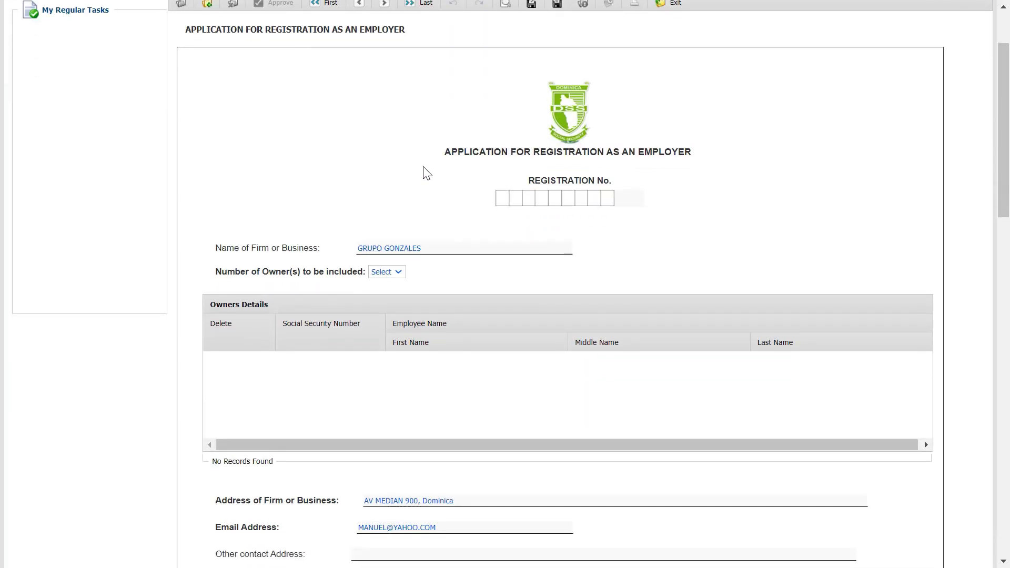
scroll(426, 173, down, 2)
click(398, 212)
click(387, 236)
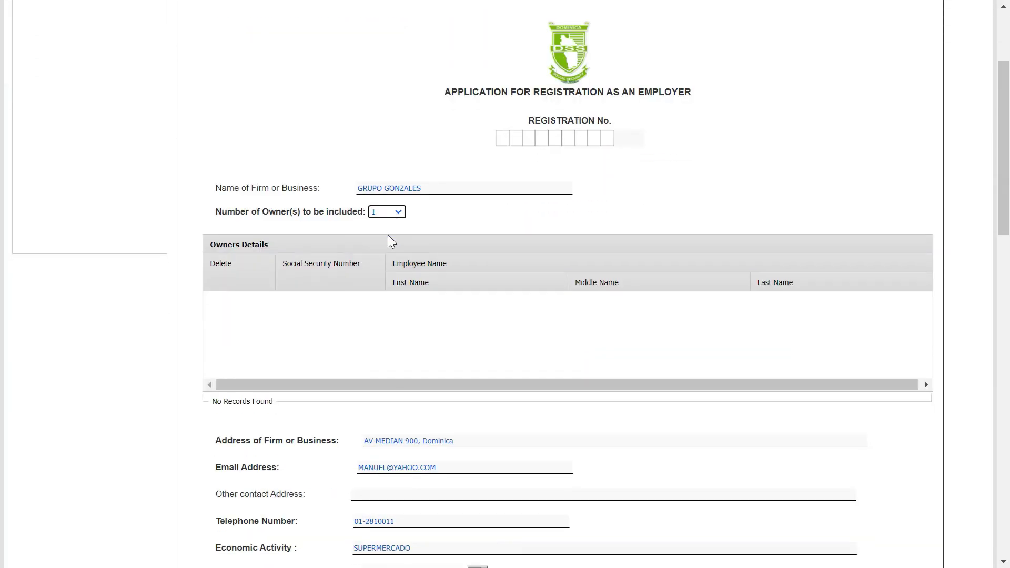
click(323, 298)
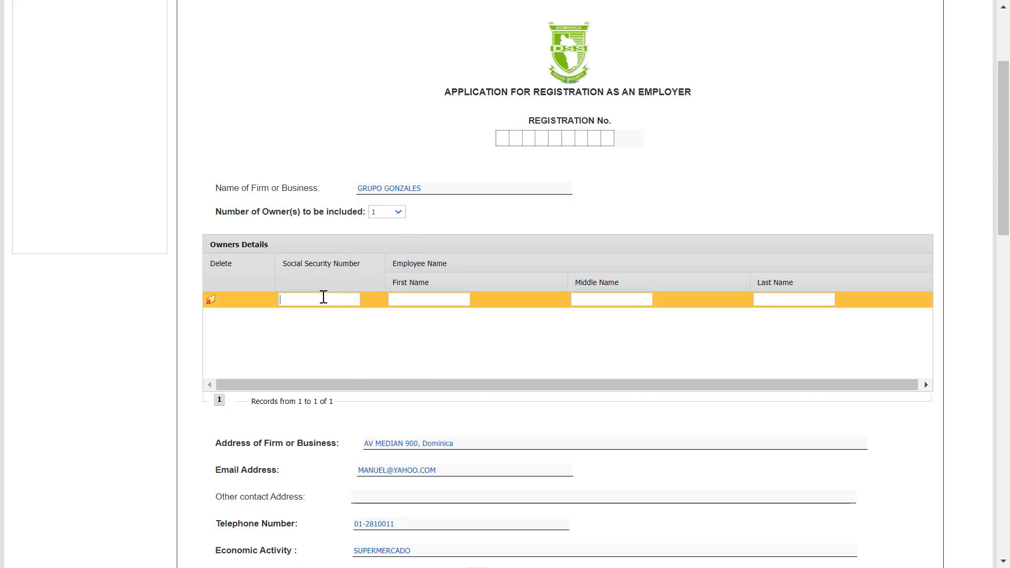
key(ctrl+v)
scroll(401, 335, down, 3)
scroll(335, 179, down, 1)
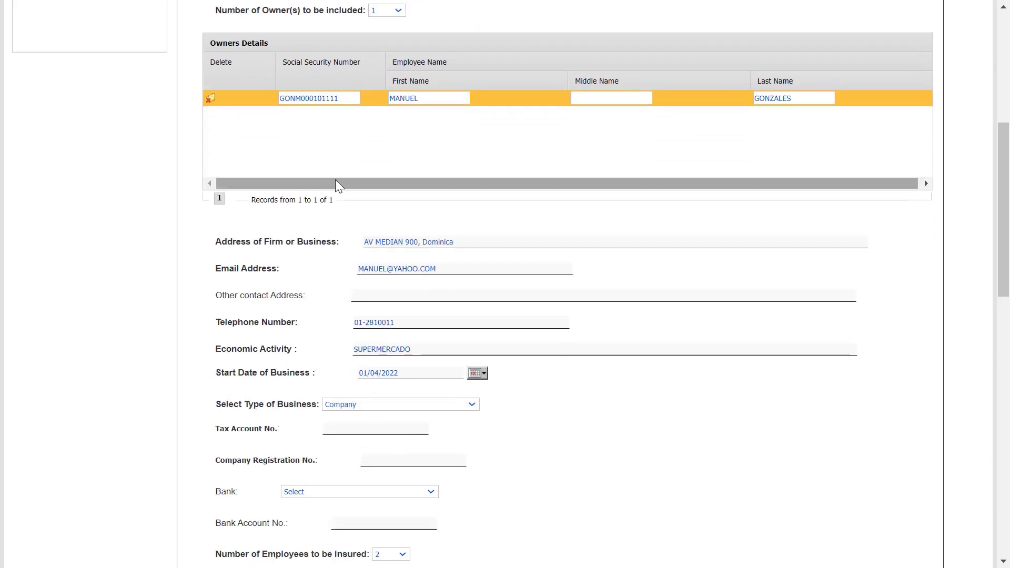
scroll(335, 182, down, 2)
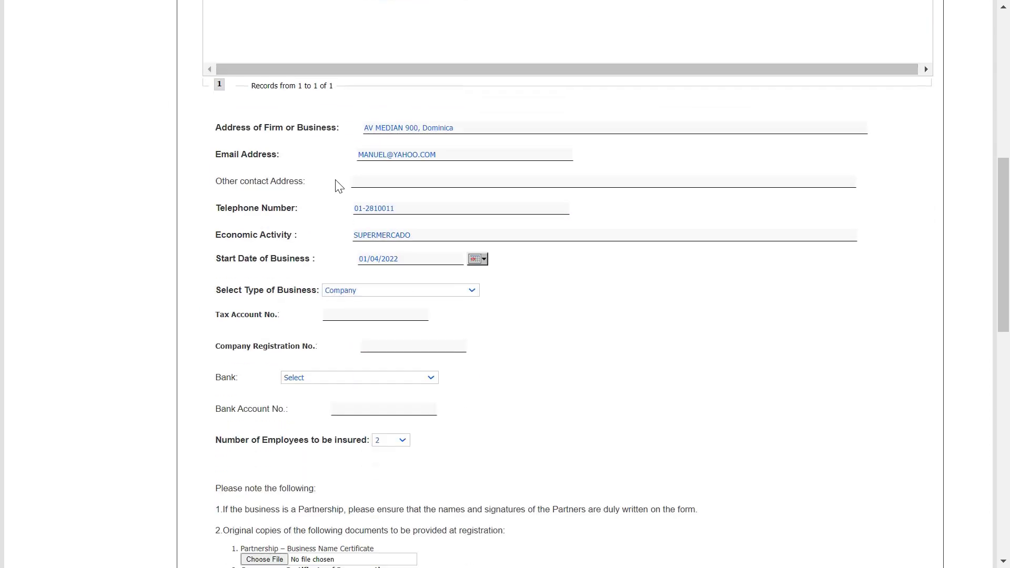
click(363, 319)
click(386, 378)
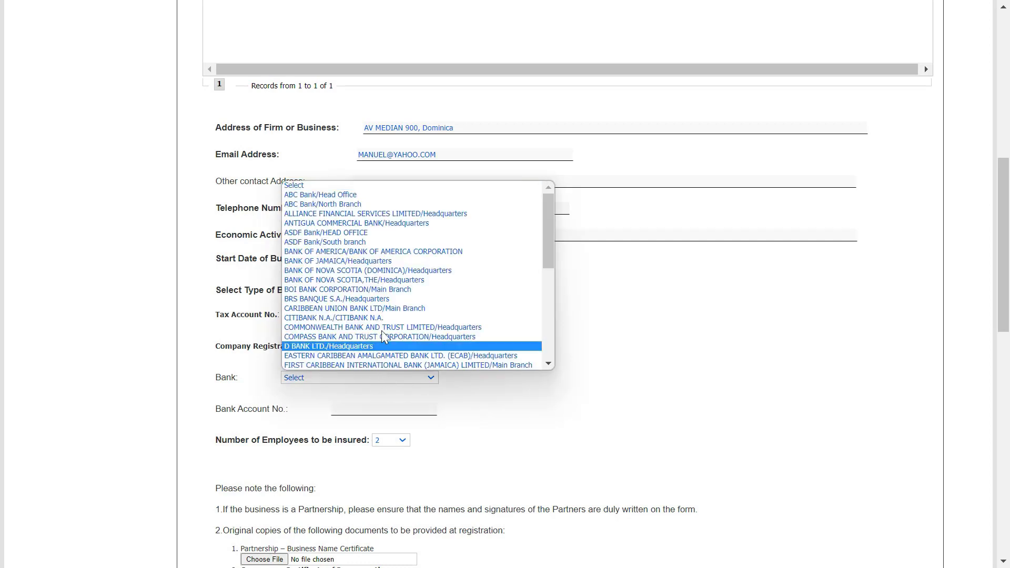
click(392, 317)
click(384, 410)
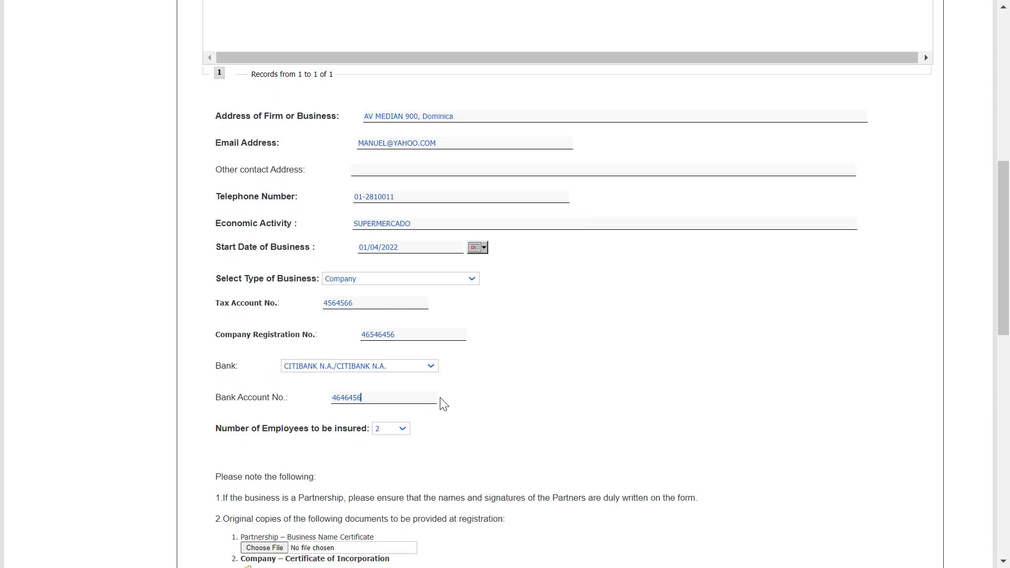
Bring up the file chooser for the Articles of Association attachment
scroll(443, 404, down, 3)
scroll(448, 400, down, 5)
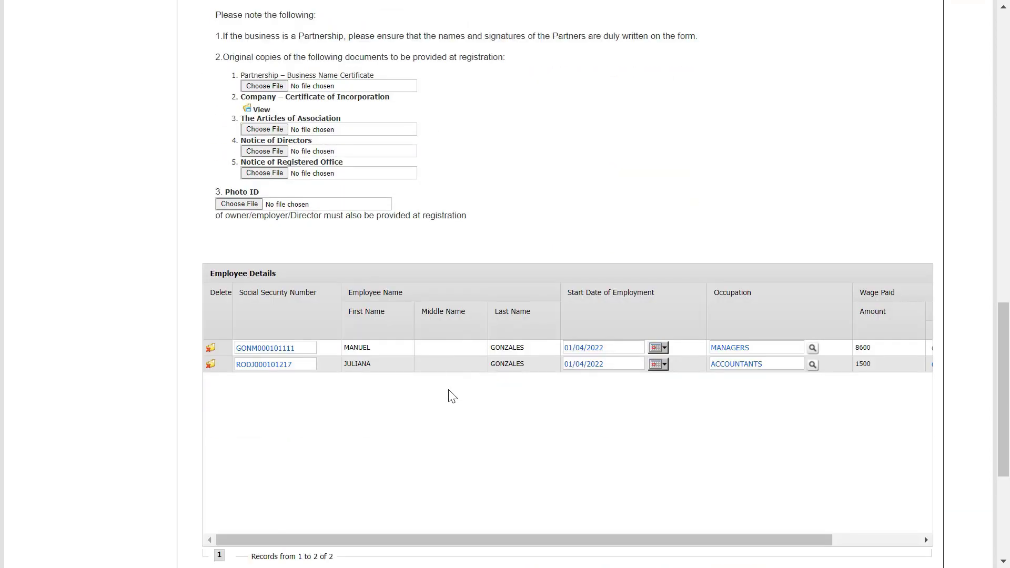
scroll(447, 381, up, 2)
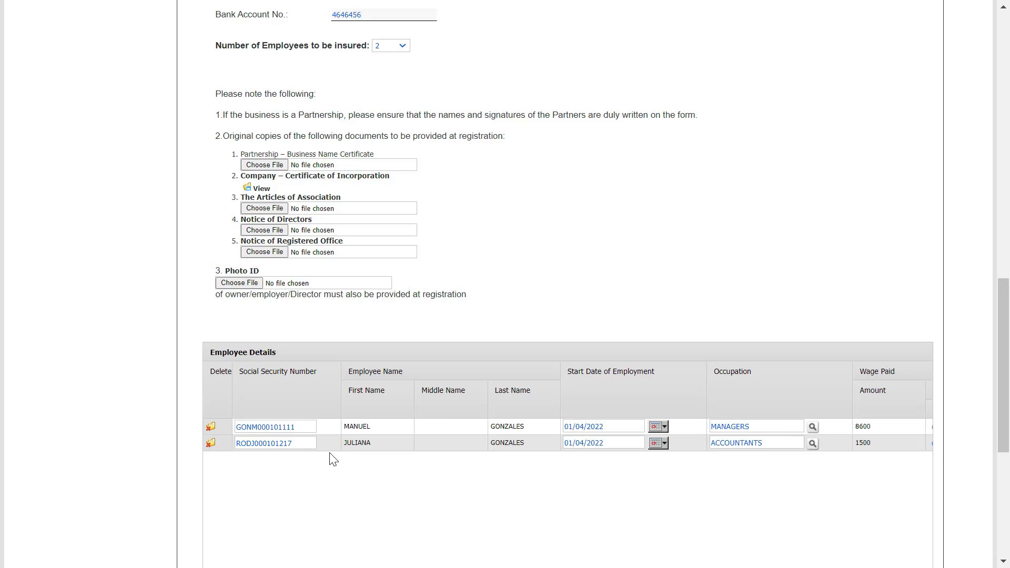
click(279, 208)
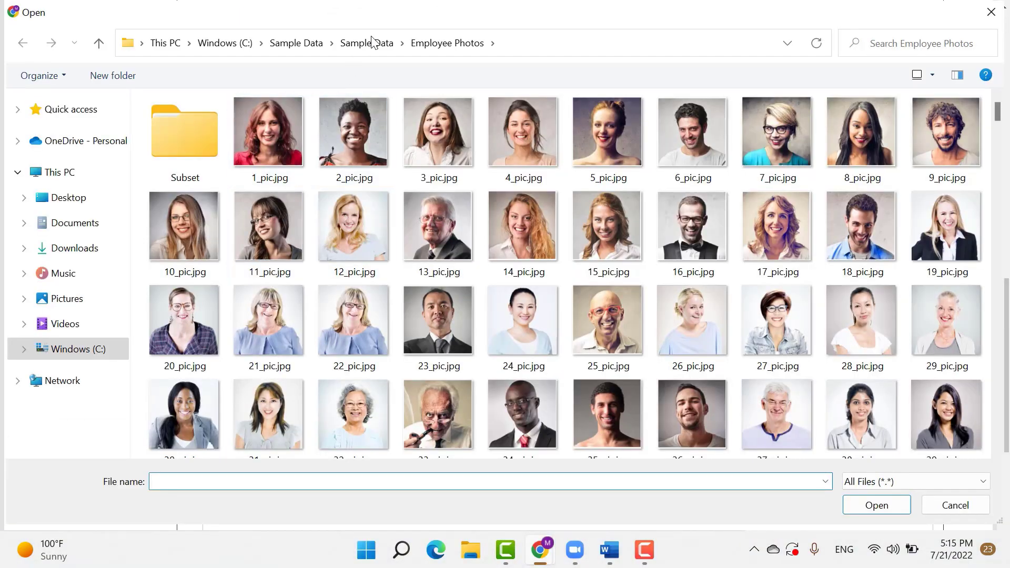
Attach Long Form Articles of Association.pdf, Notice of Directors.pdf and Notice of Registered Office.pdf from Sample Data
click(372, 42)
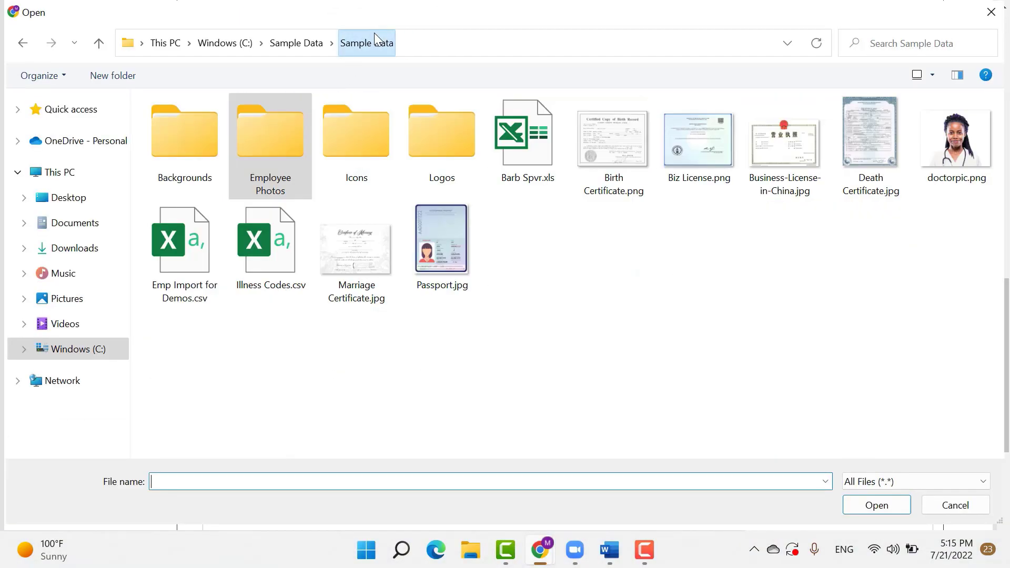
click(296, 43)
double_click(183, 243)
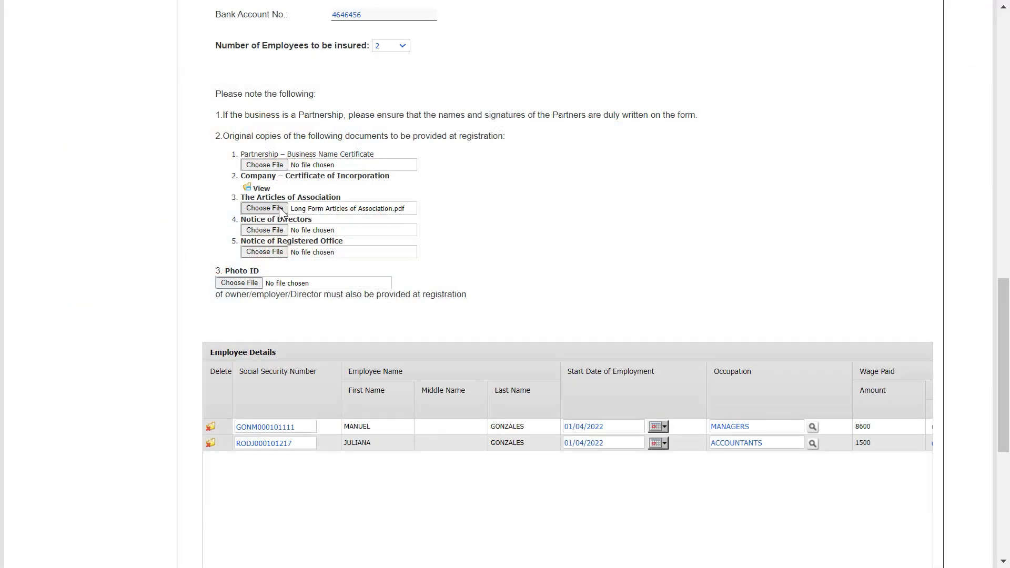
click(276, 230)
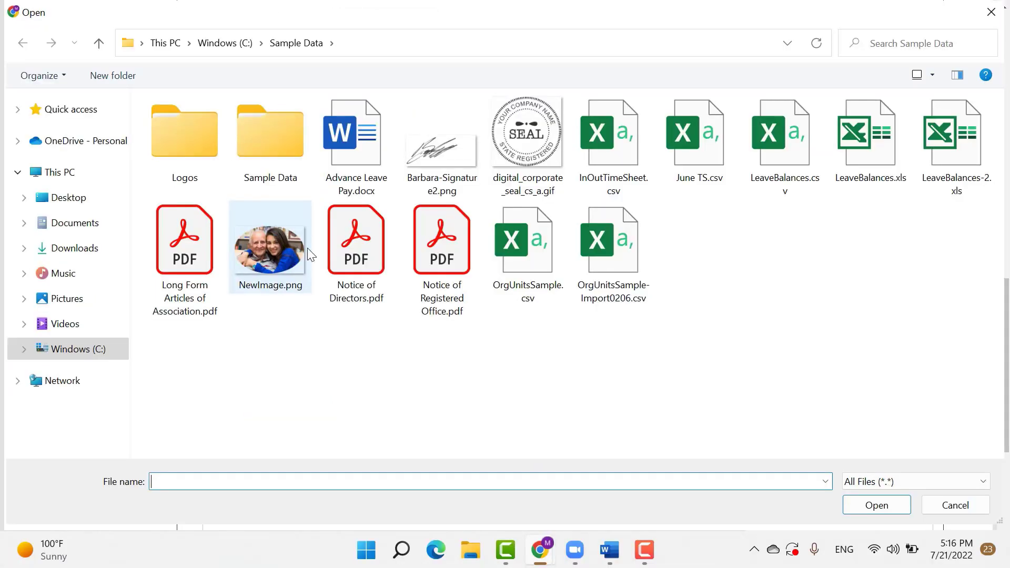
double_click(356, 242)
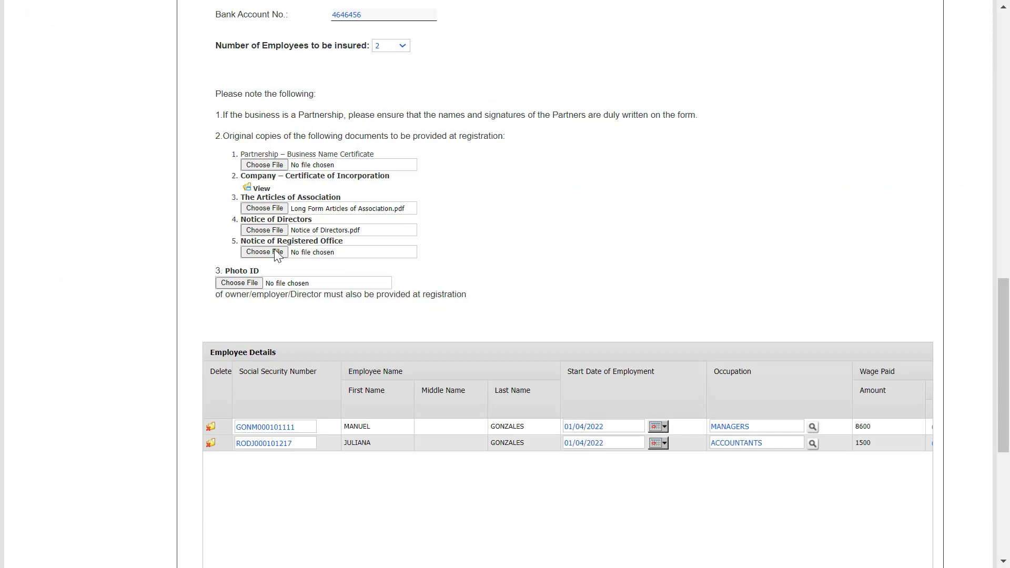
click(277, 253)
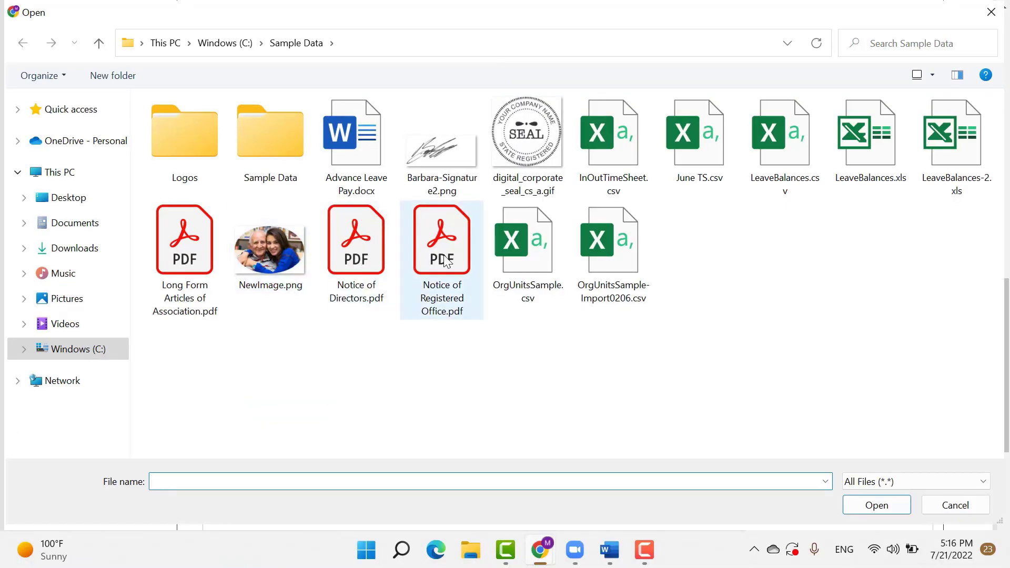
double_click(426, 259)
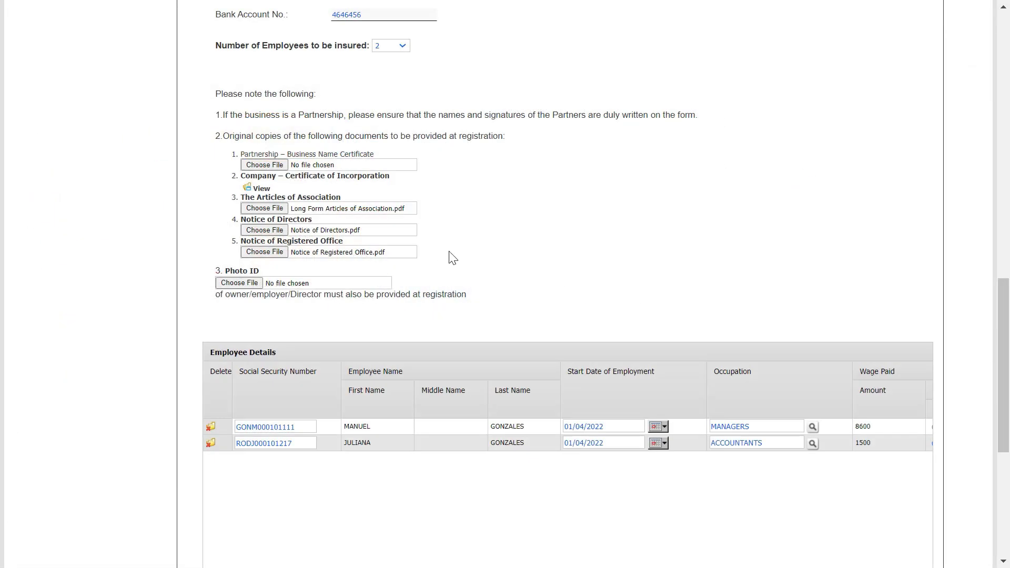
scroll(459, 239, down, 3)
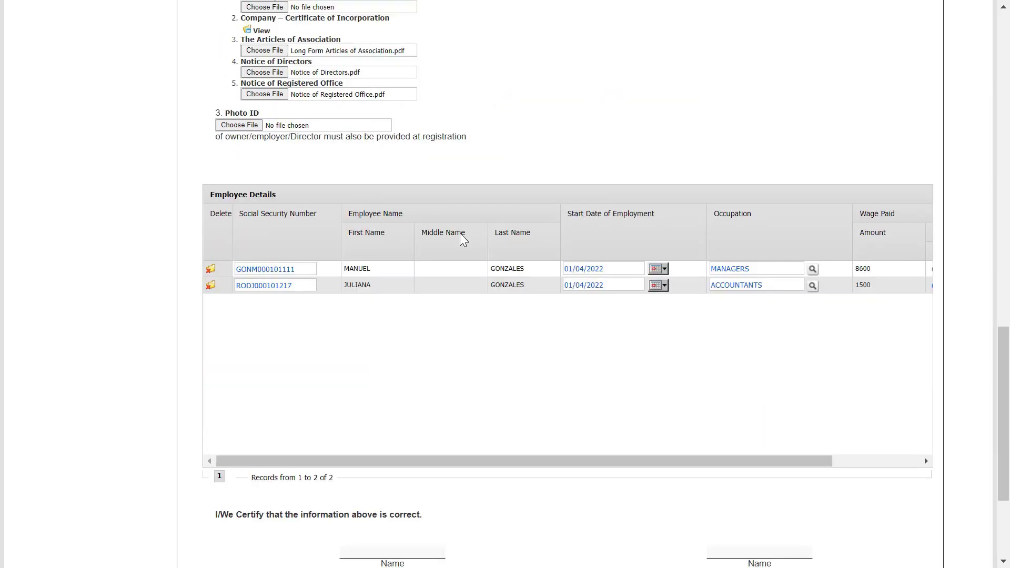
scroll(460, 235, down, 3)
scroll(464, 240, down, 1)
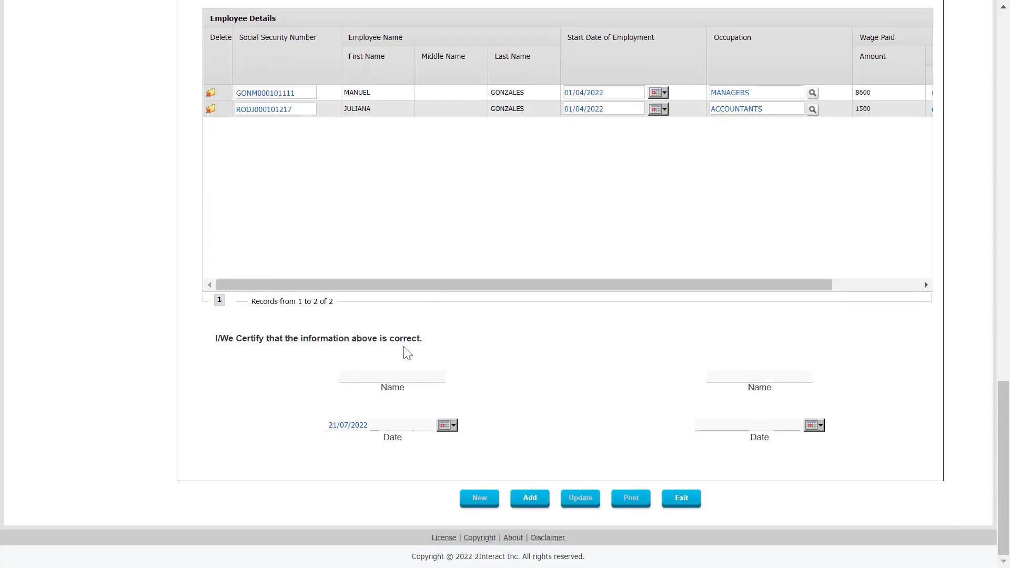
Enter the certifying person's full name, post the GRUPO GONZALES employer registration request, and sign out
click(397, 376)
click(531, 501)
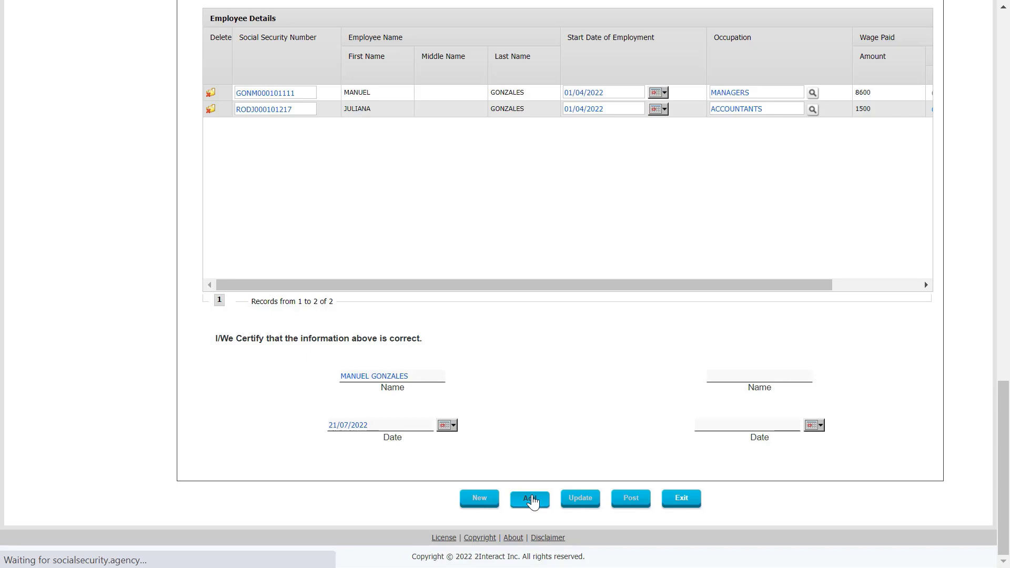
drag(1004, 129, 980, 526)
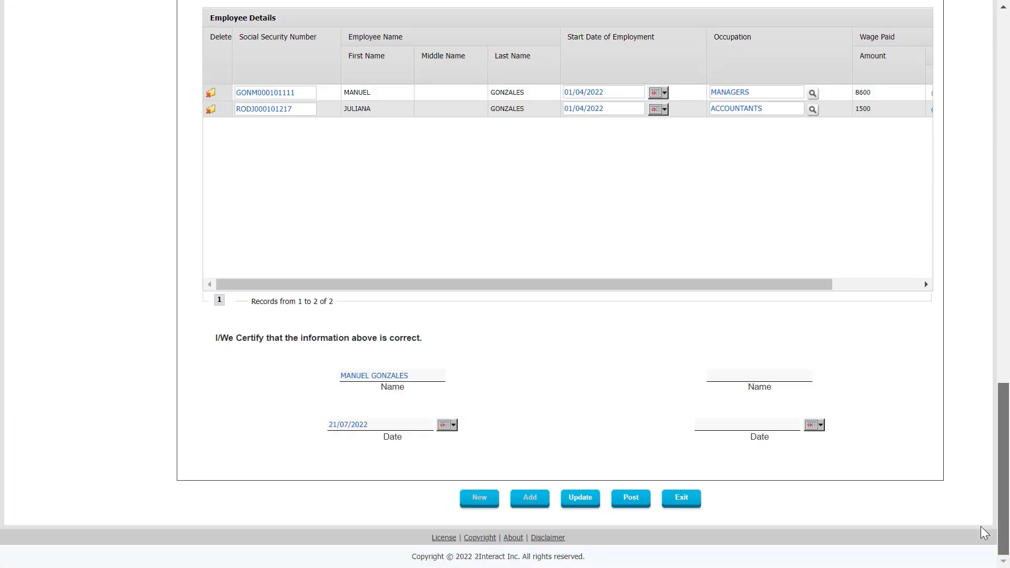
drag(669, 282, 595, 281)
click(638, 496)
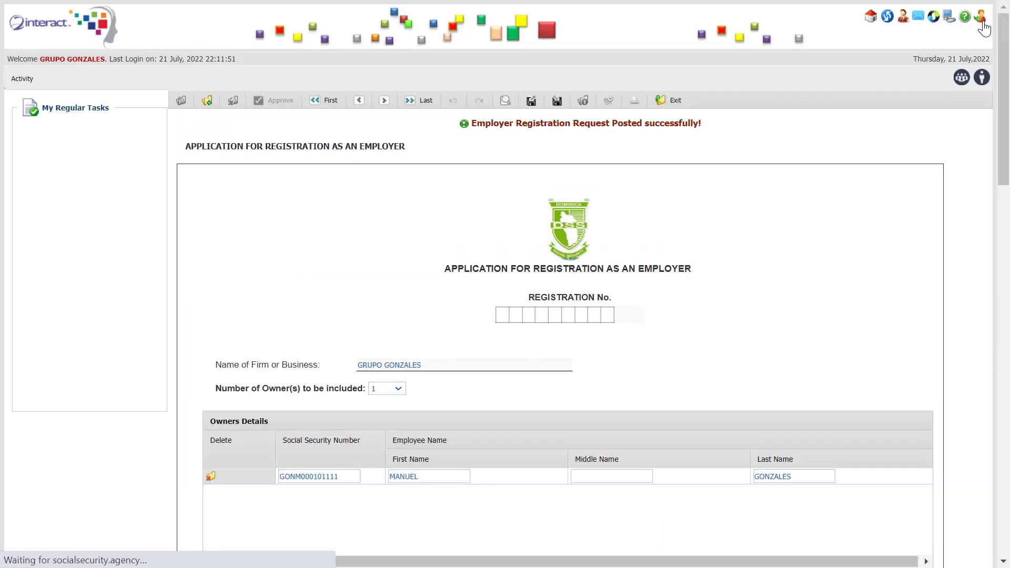
click(981, 21)
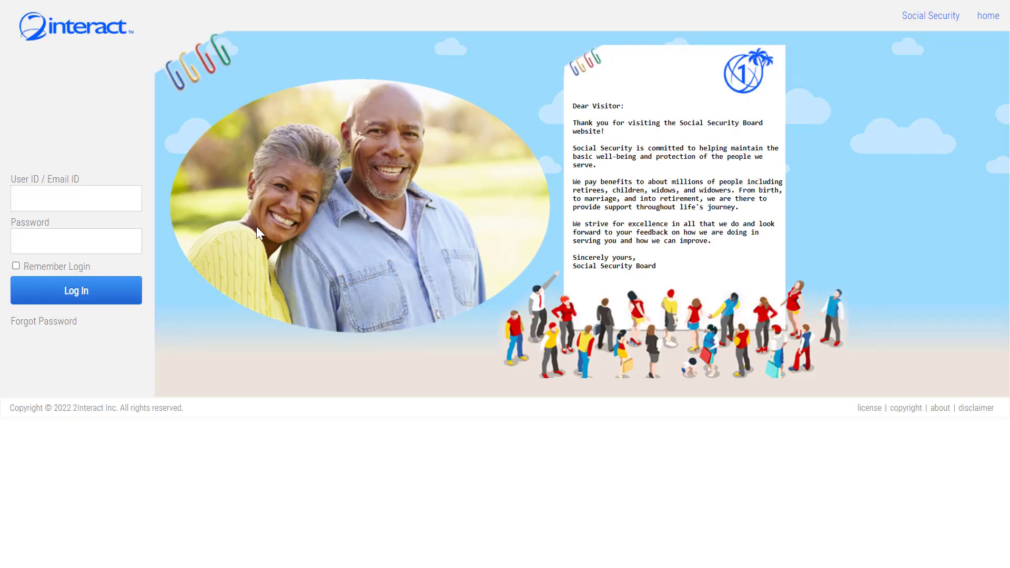
Sign in with the staff reviewer's user ID and list the Employer Registration No. Requests
text(AARONM)
click(78, 299)
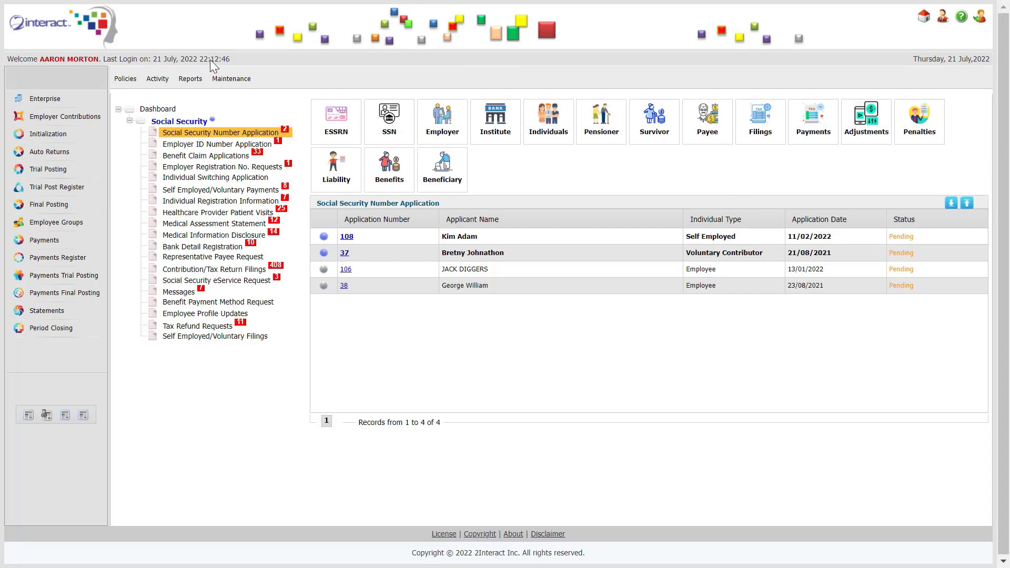
click(221, 167)
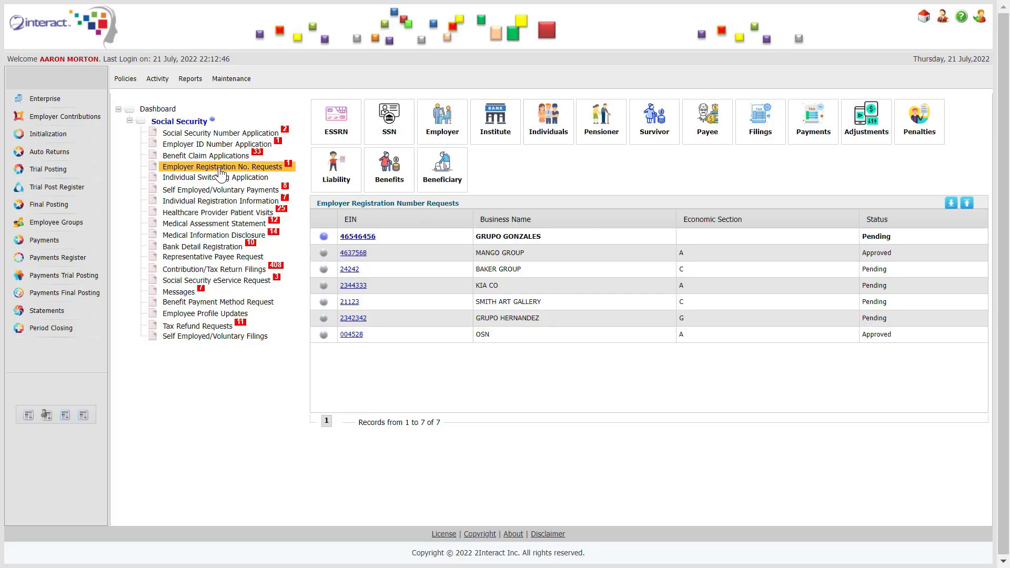
Open the GRUPO GONZALES registration request and set its sector to 02 / Private Sector
click(358, 238)
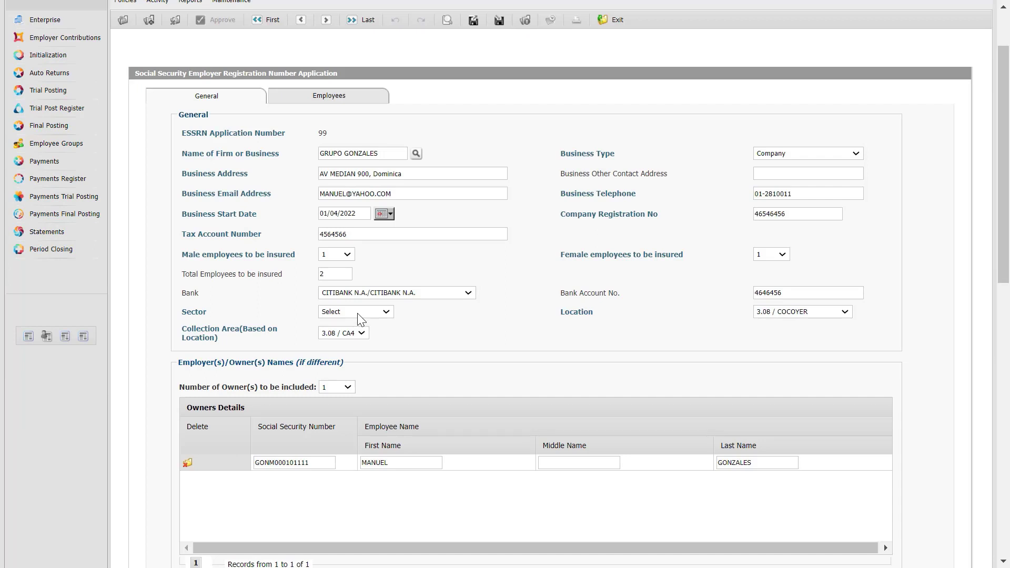
click(359, 316)
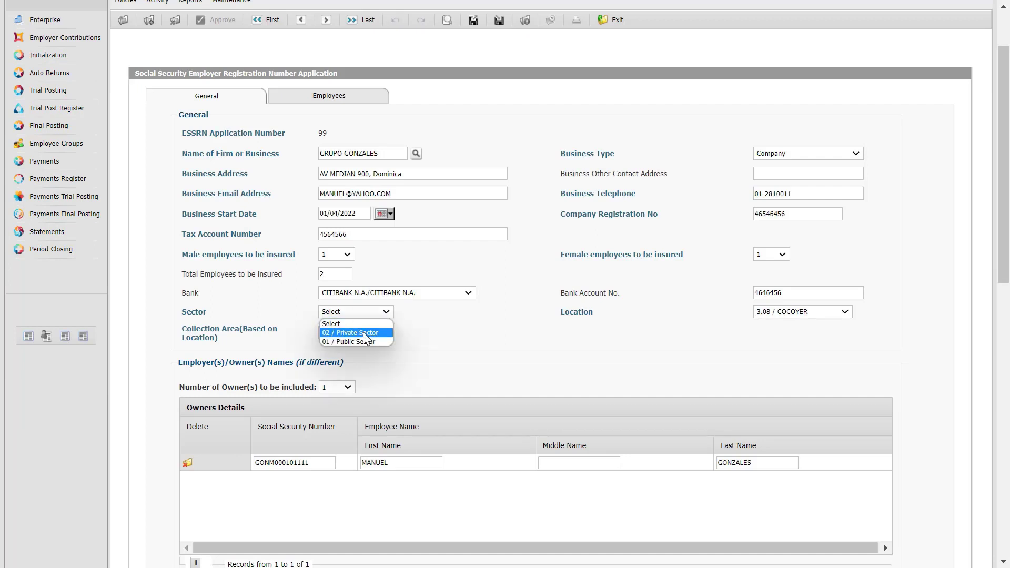
click(364, 332)
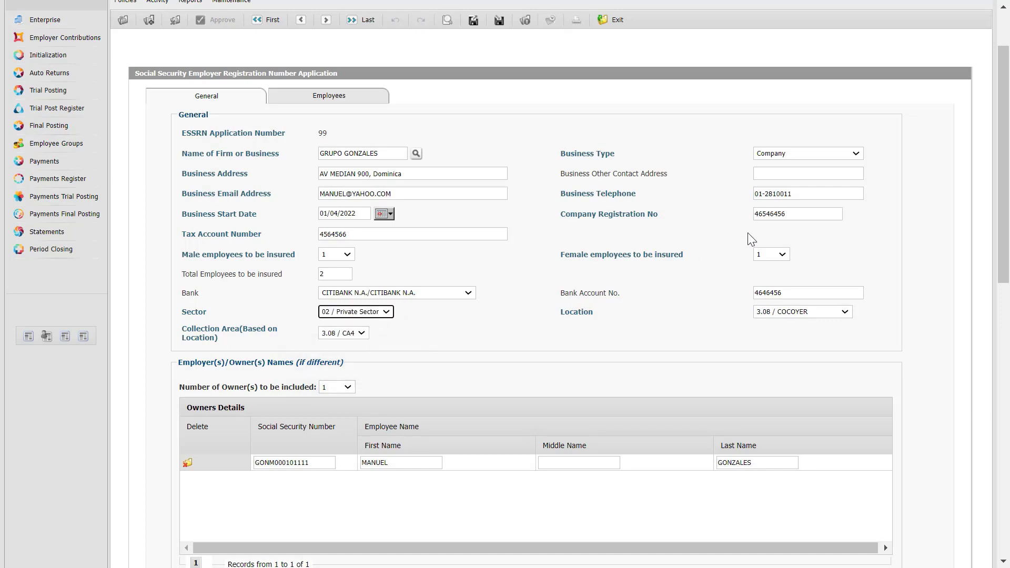
mouse_move(998, 153)
mouse_down()
mouse_move(1005, 280)
mouse_move(999, 143)
mouse_up()
click(321, 112)
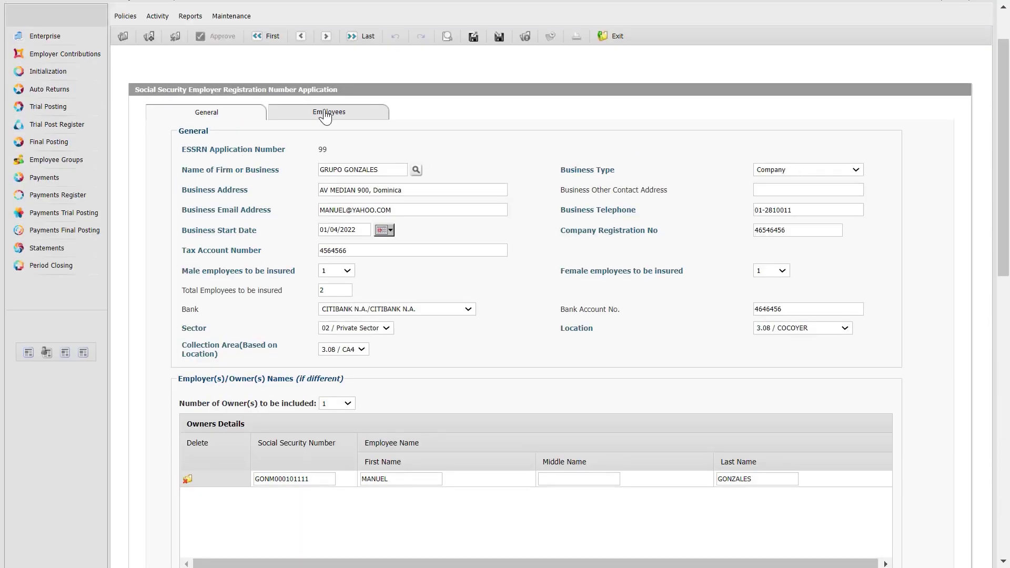
click(230, 116)
Record a staff approver from the employee list and set the approval date to today, 21/07/2022
scroll(505, 284, down, 10)
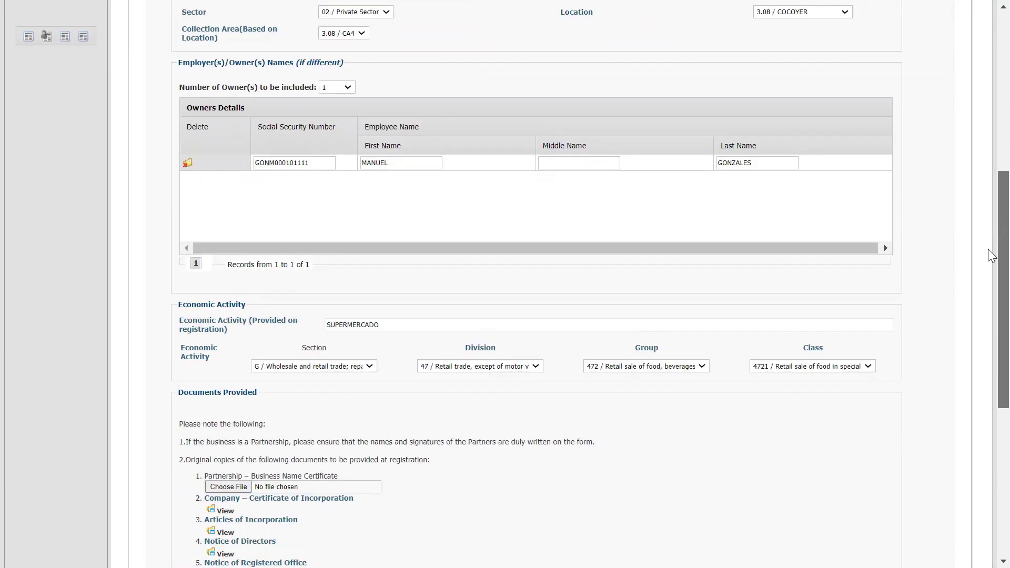
scroll(1007, 384, down, 2)
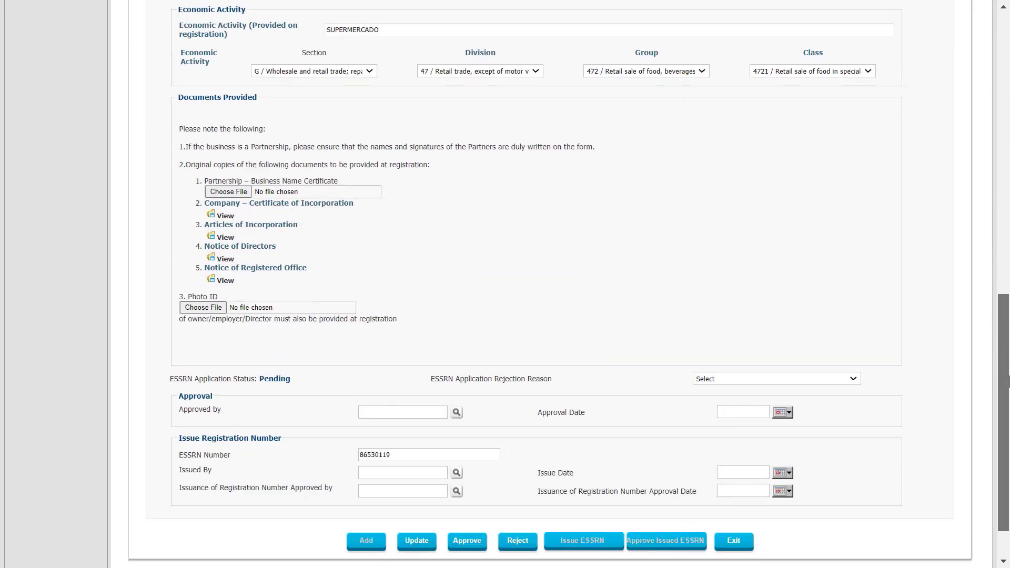
drag(1007, 384, 1007, 403)
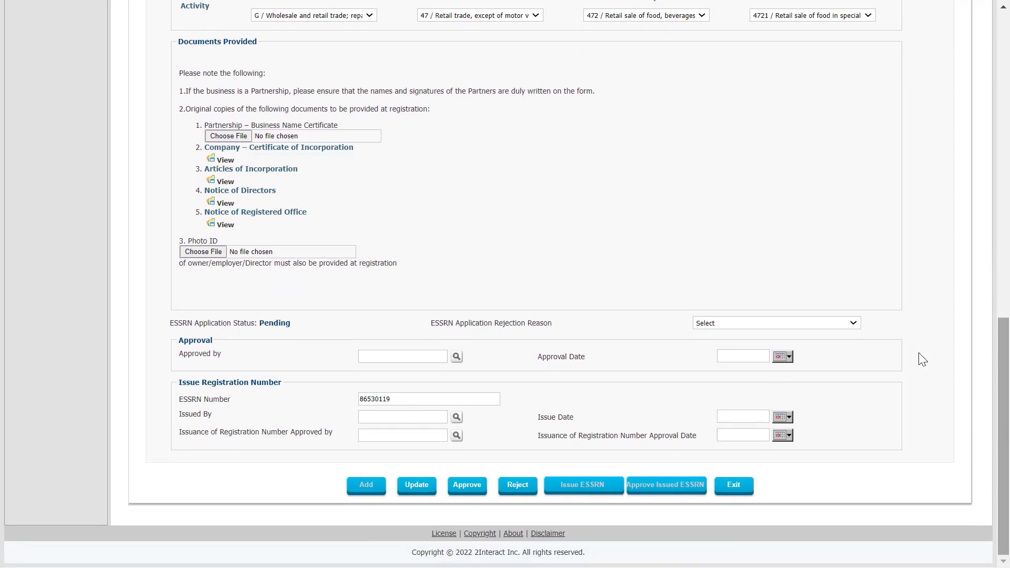
click(471, 482)
click(523, 168)
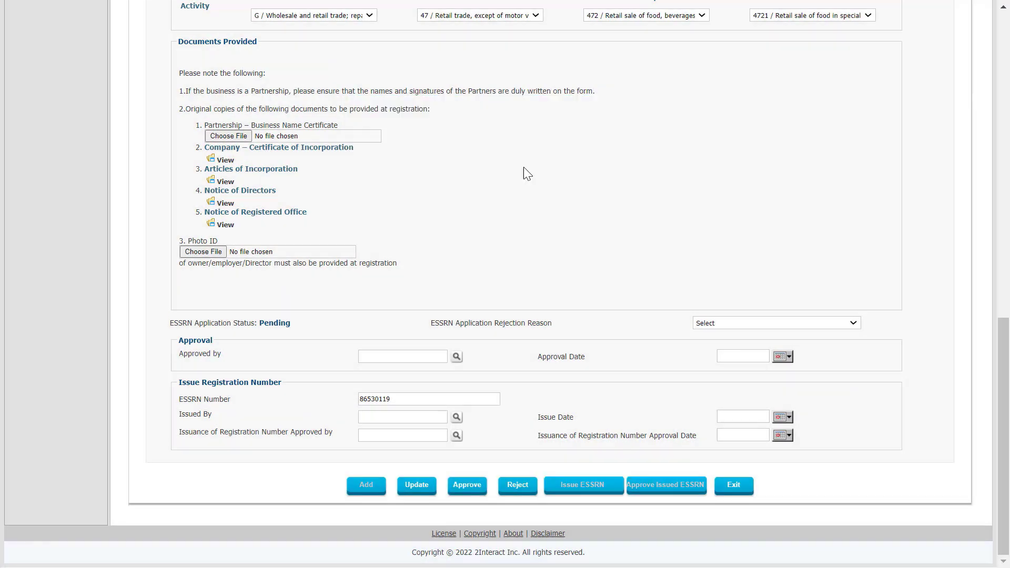
click(457, 356)
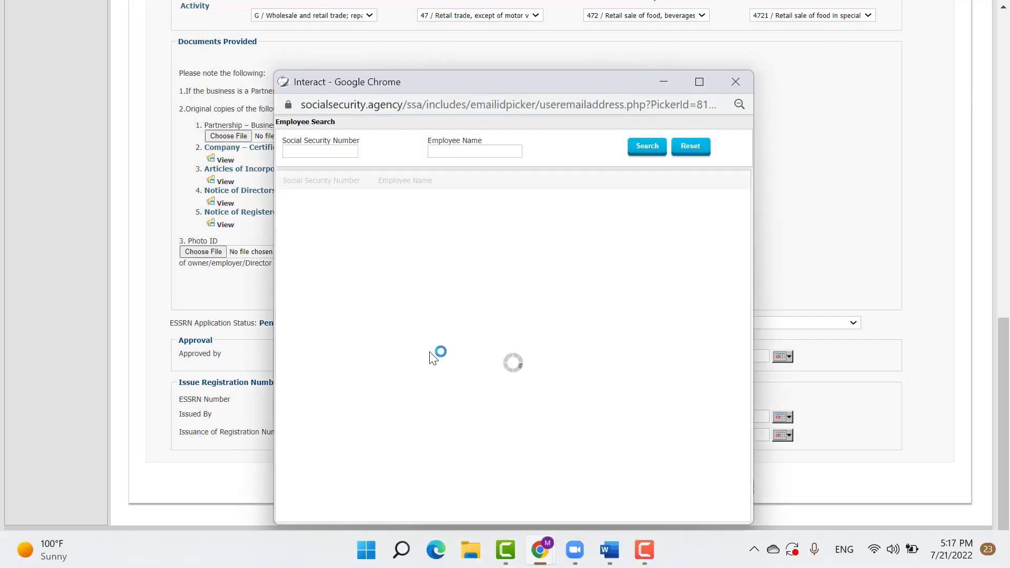
click(410, 196)
click(782, 357)
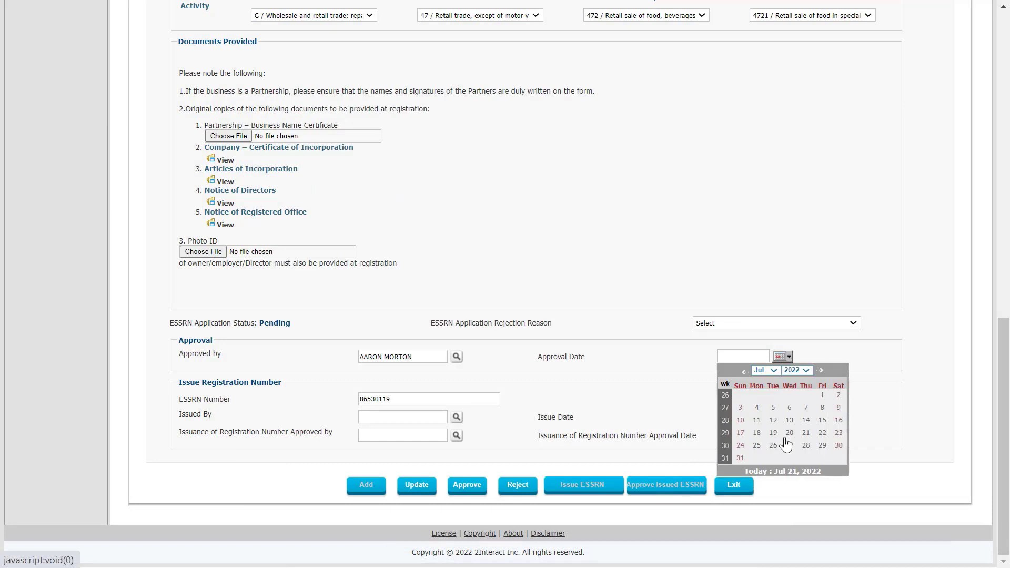
click(785, 472)
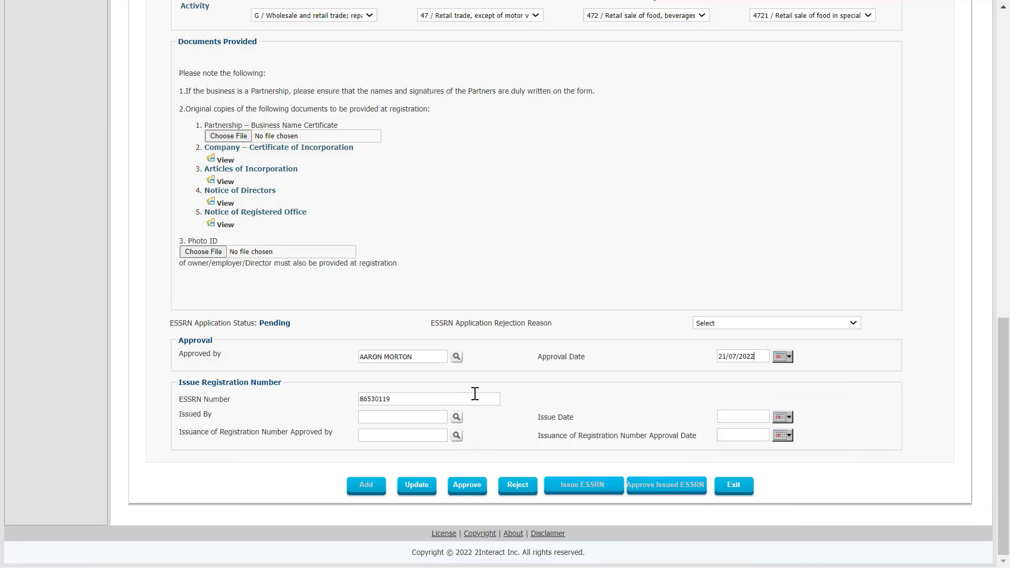
Approve the GRUPO GONZALES ESSRN application, confirming with the staff user ID and password
click(472, 488)
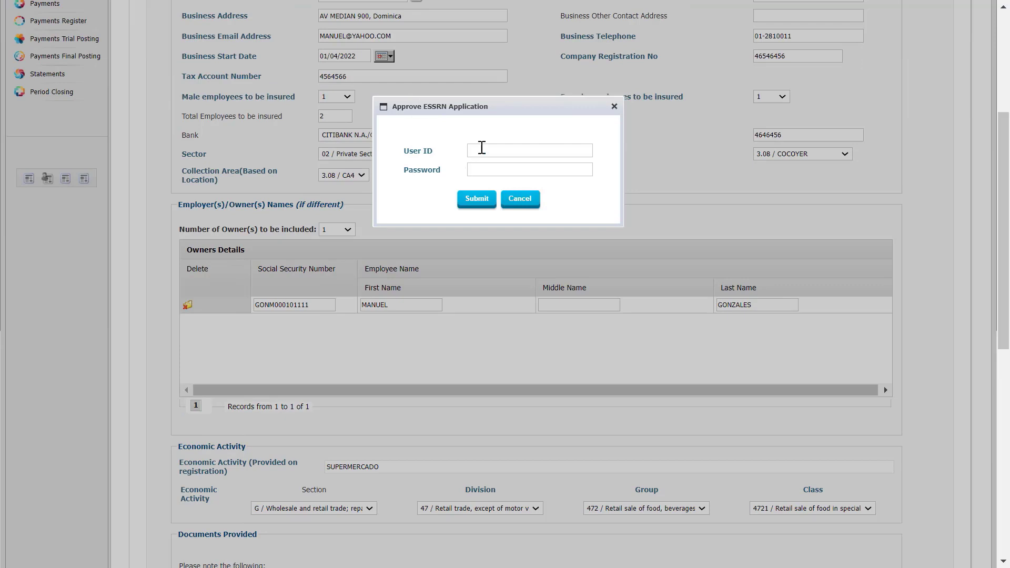
click(481, 149)
text(AARONM)
click(478, 200)
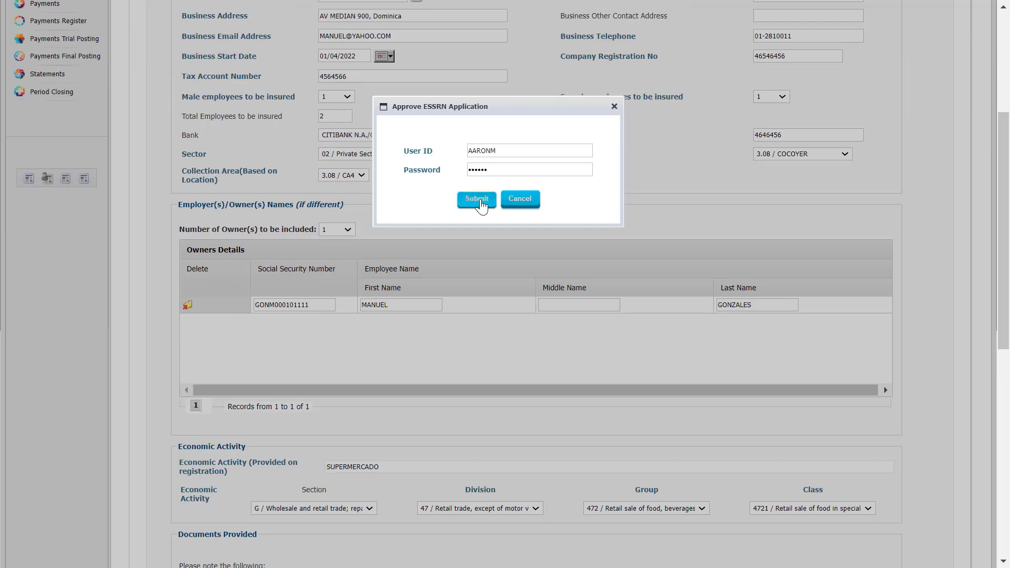
drag(1000, 183, 983, 513)
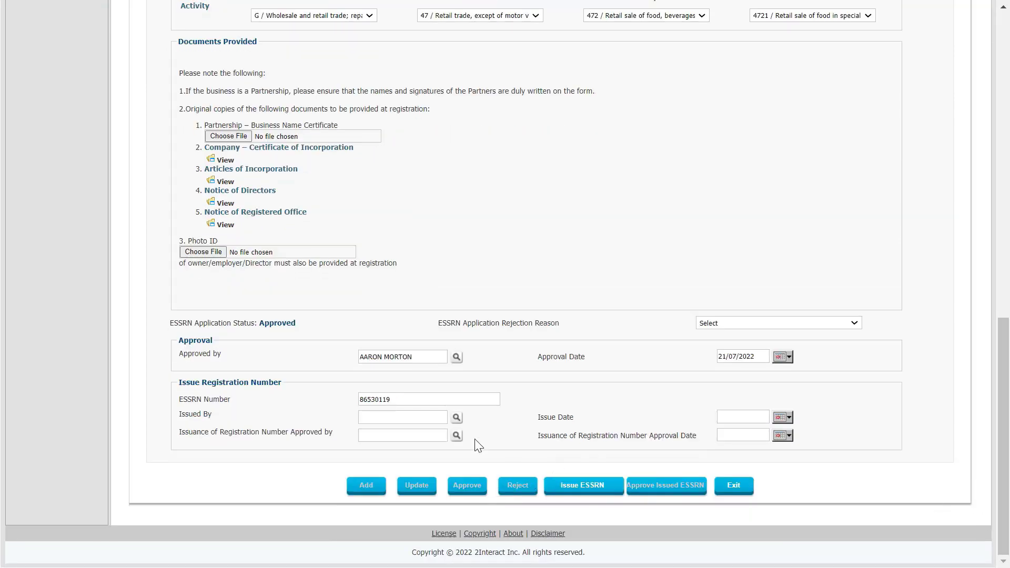
click(457, 417)
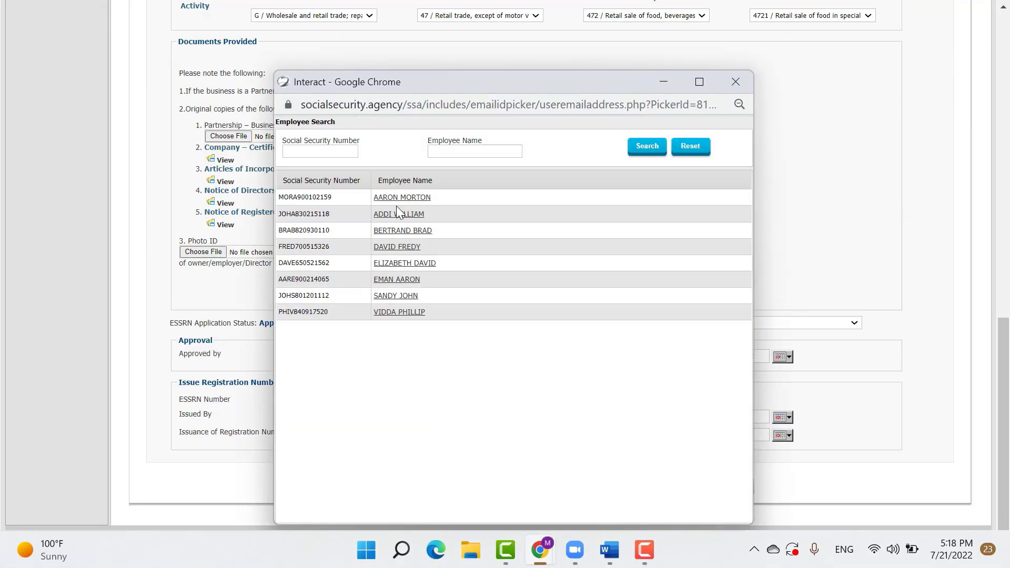
Set the issuer and issue date 21/07/2022, then issue the ESSRN with staff credentials
click(405, 201)
click(782, 418)
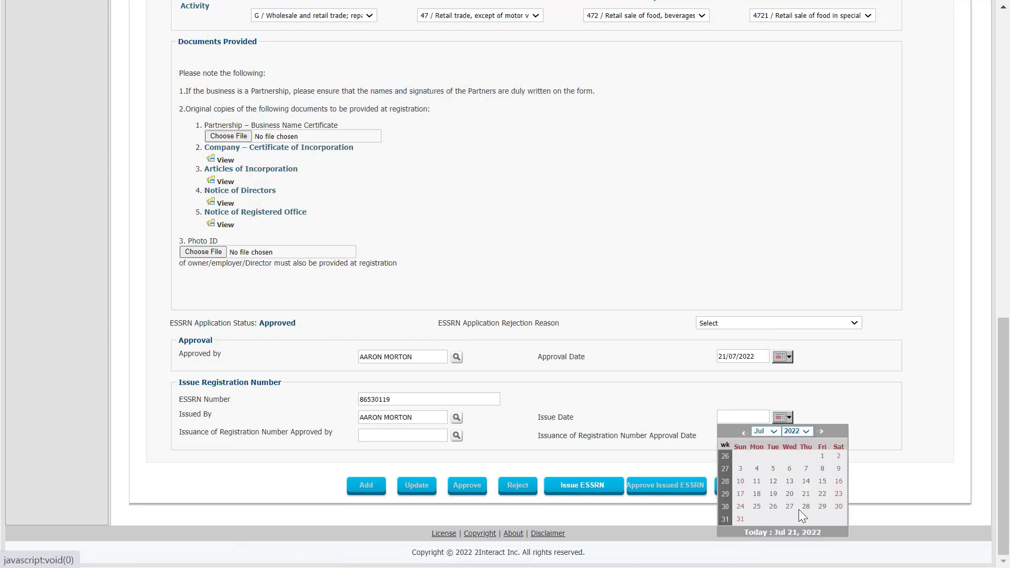
click(802, 533)
click(595, 485)
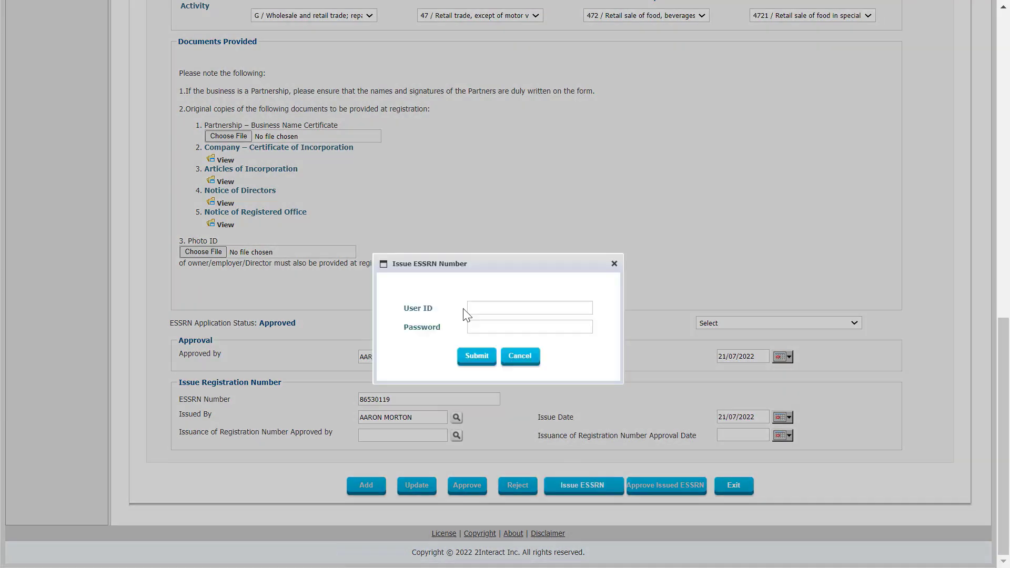
text(AARONM)
click(472, 358)
Pick the issuance approver and approve the issued ESSRN with staff credentials
scroll(651, 462, down, 15)
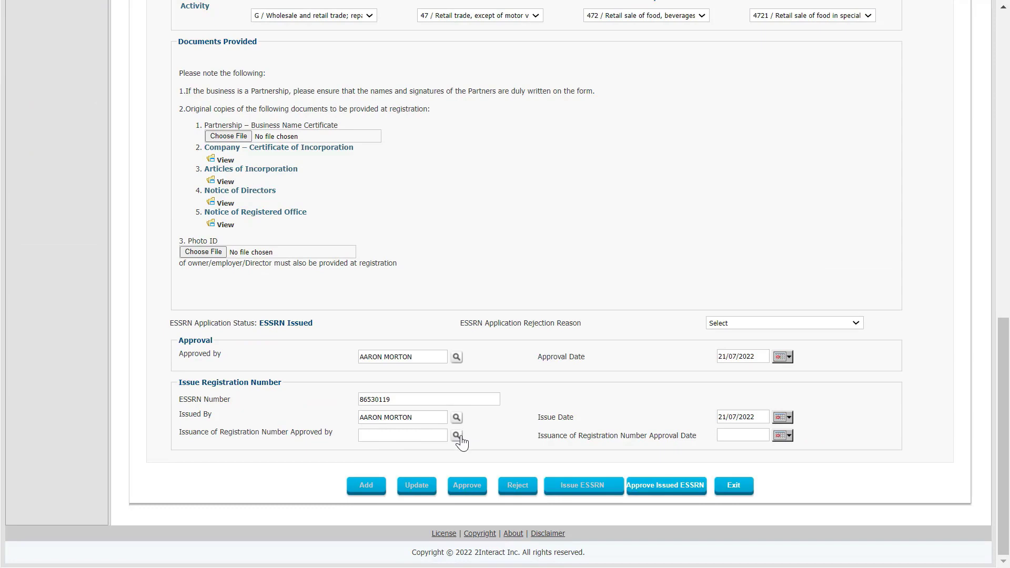
click(456, 435)
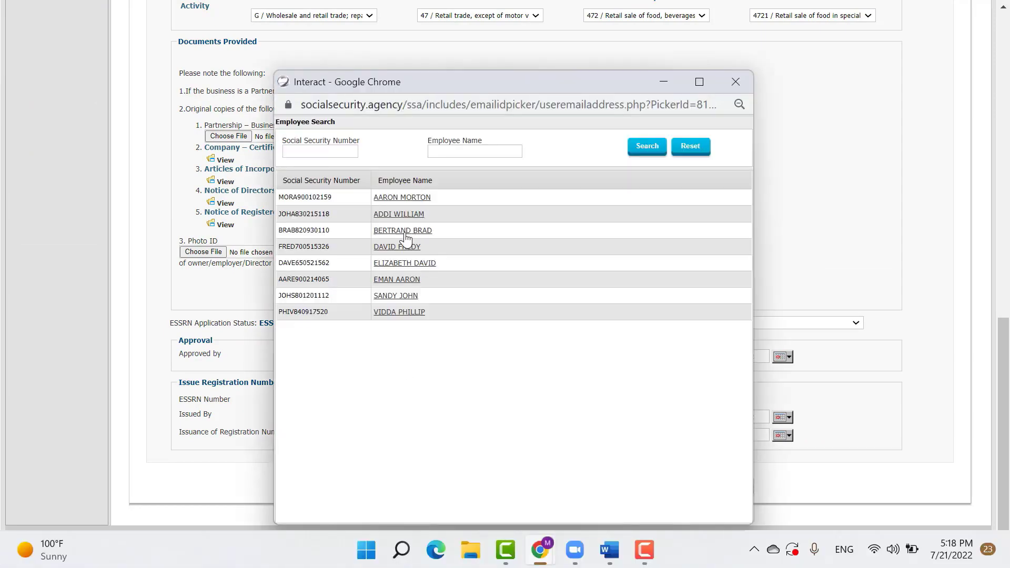
click(405, 234)
click(666, 485)
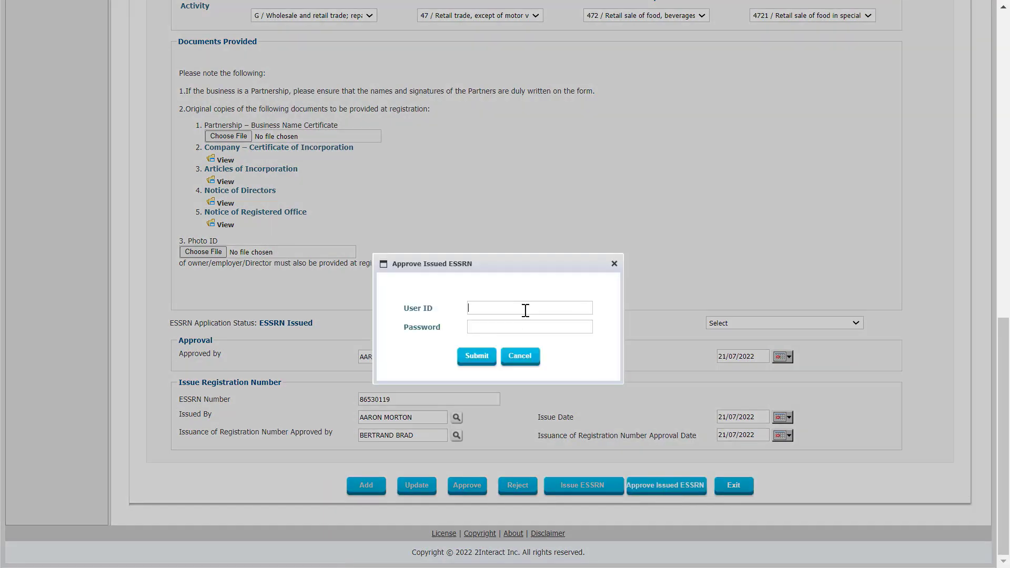
text(AARONM)
click(471, 356)
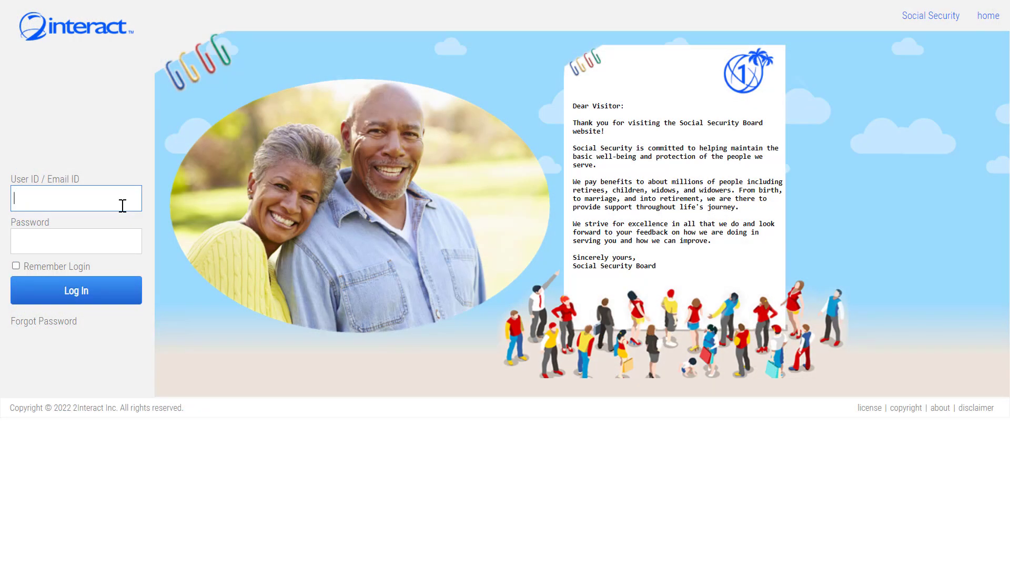
Log in with the employer's user ID and start an Application for Employer Identification Number (EIN)
text(GRUPOGONZALES)
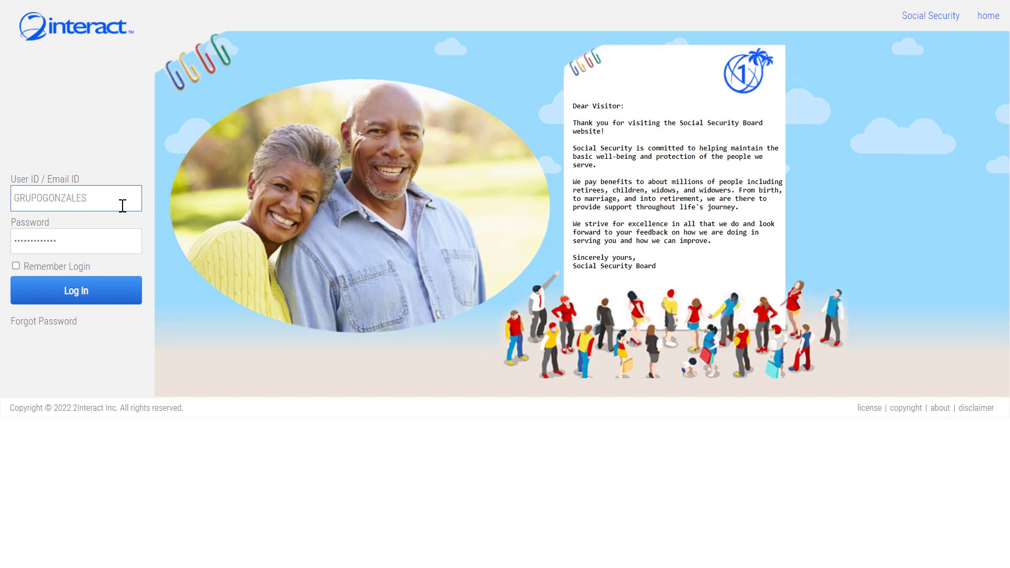
click(84, 288)
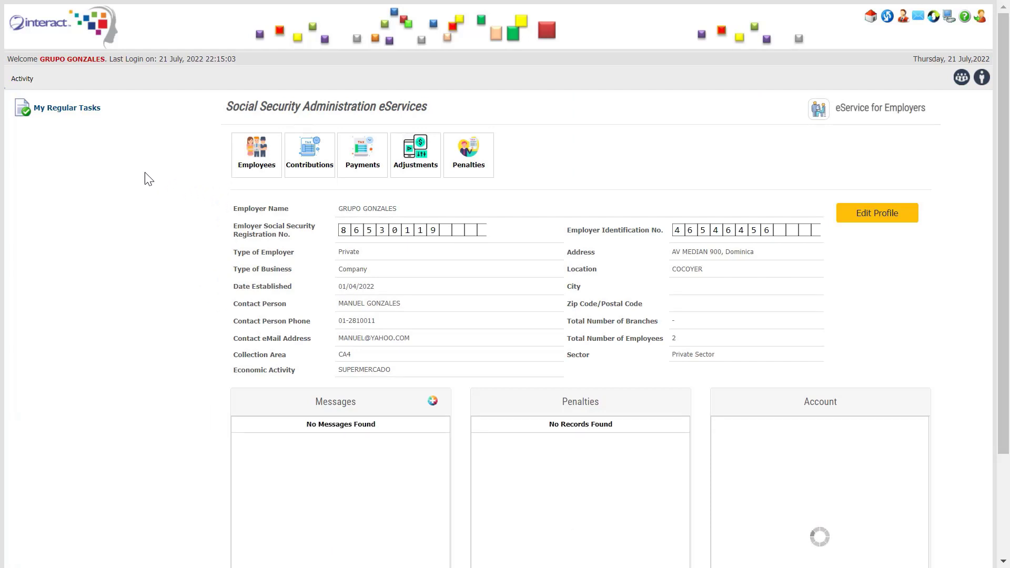
click(26, 78)
mouse_move(68, 91)
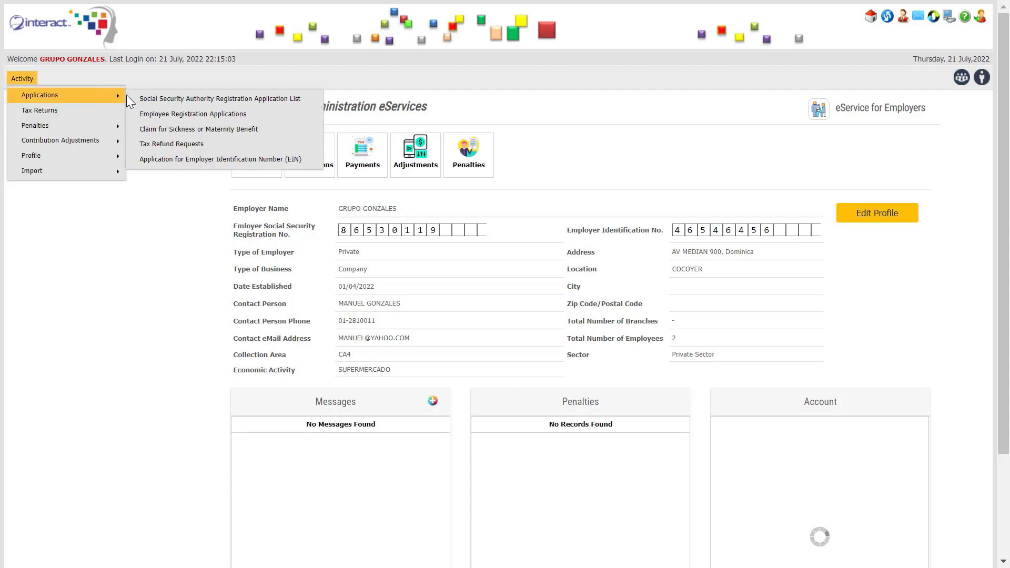
click(225, 156)
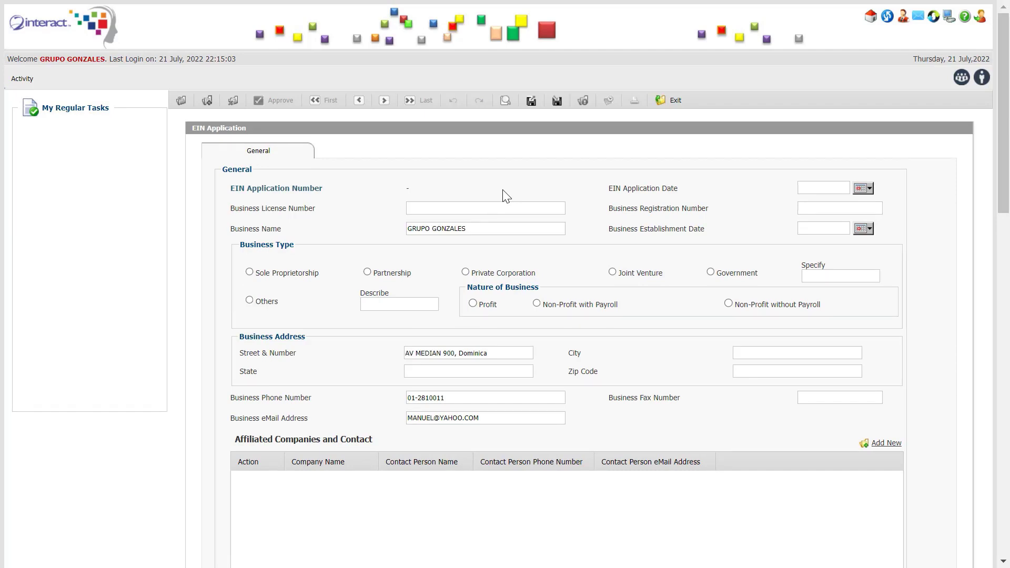
Submit the prefilled GRUPO GONZALES EIN application with Add, creating application 92
scroll(504, 192, down, 6)
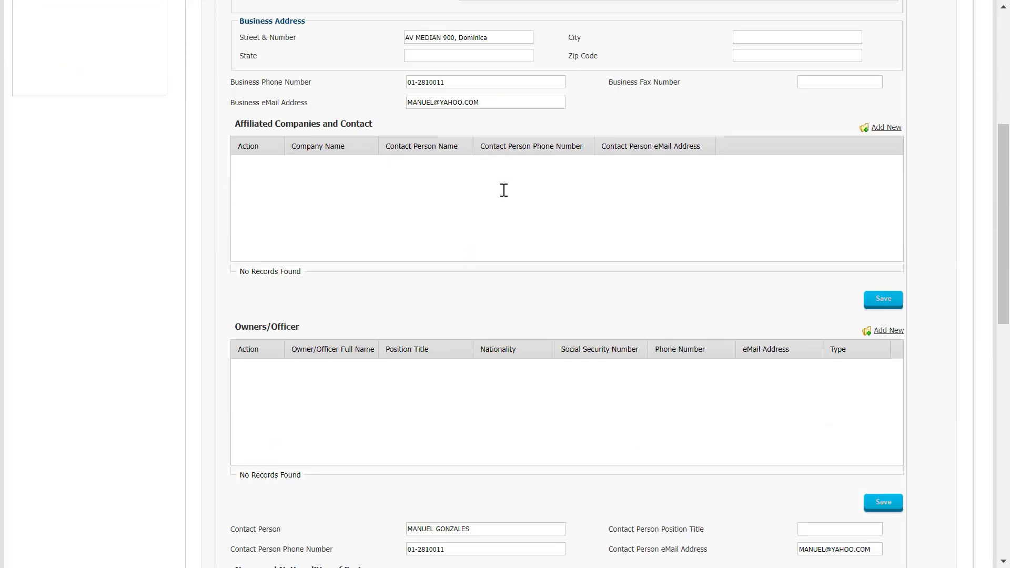
scroll(504, 192, down, 10)
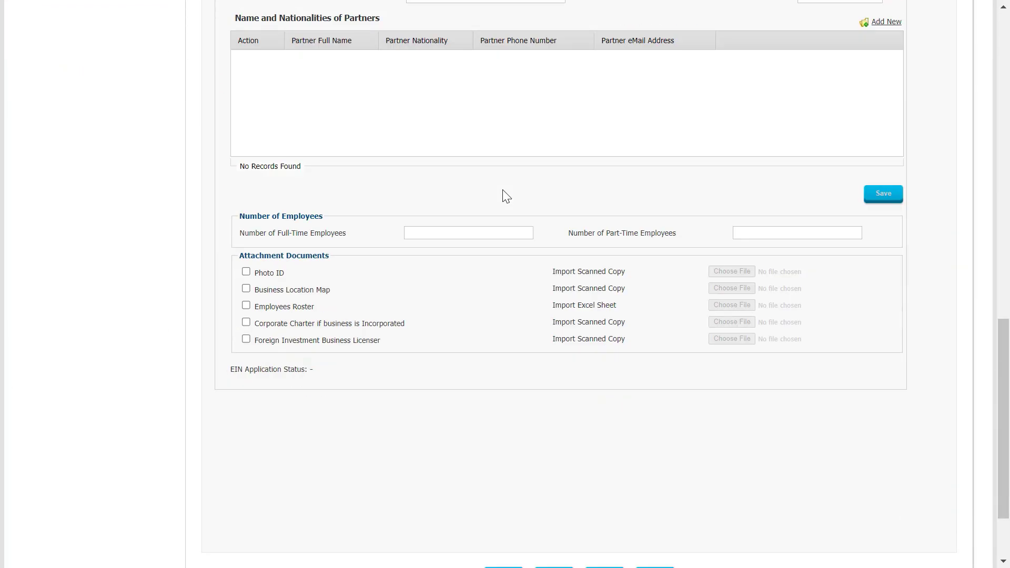
scroll(505, 195, down, 2)
click(559, 477)
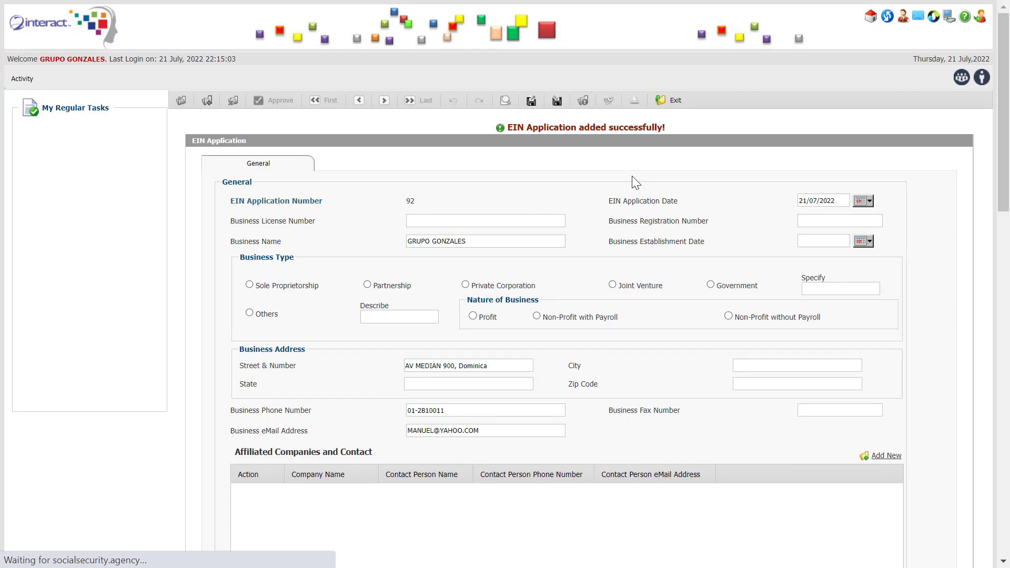
drag(1003, 100, 1007, 13)
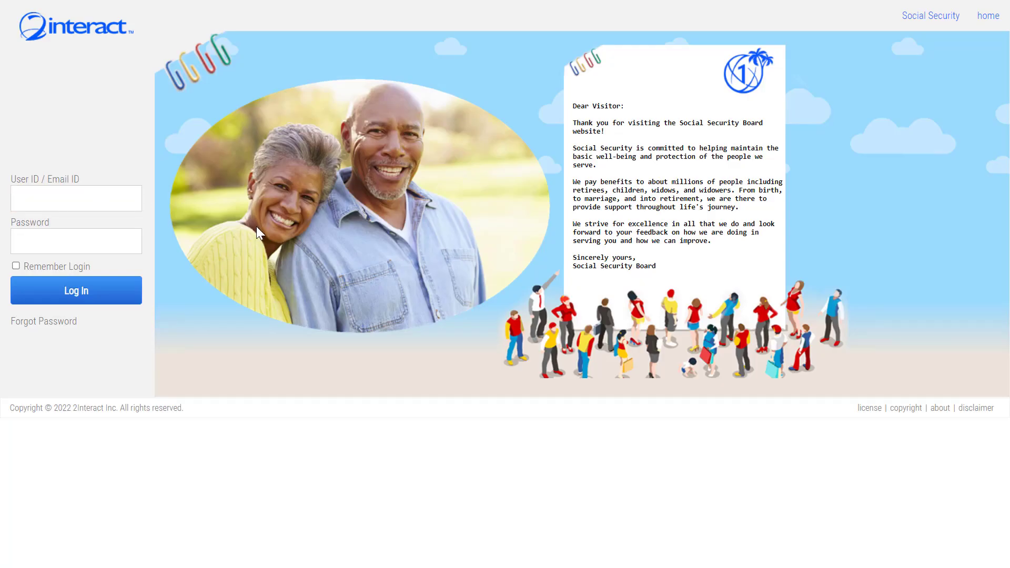
Sign in with the staff officer's user ID and password, then open EIN application 92
text(AARONM)
key(Tab)
text(******)
click(77, 294)
click(217, 146)
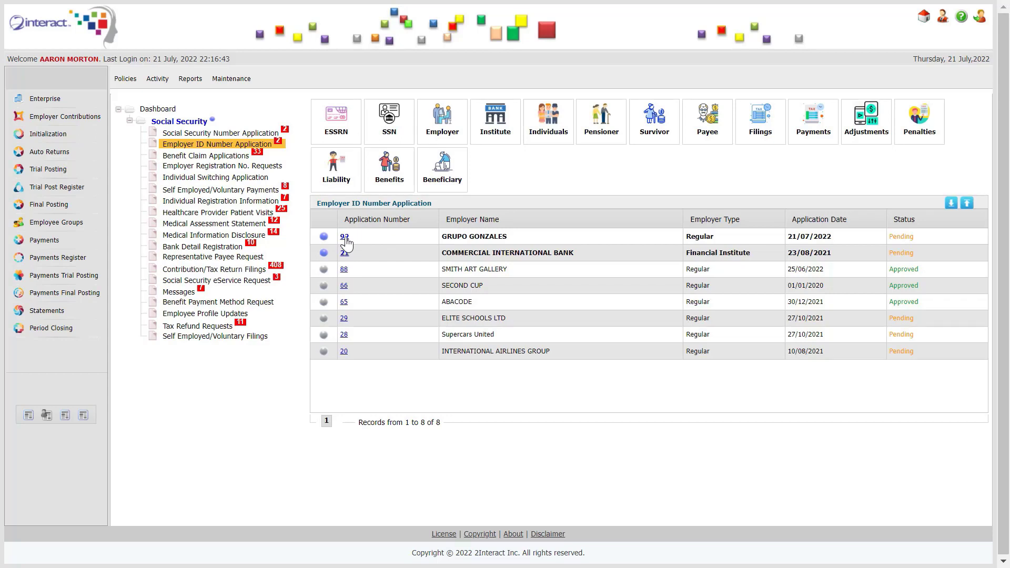
click(344, 237)
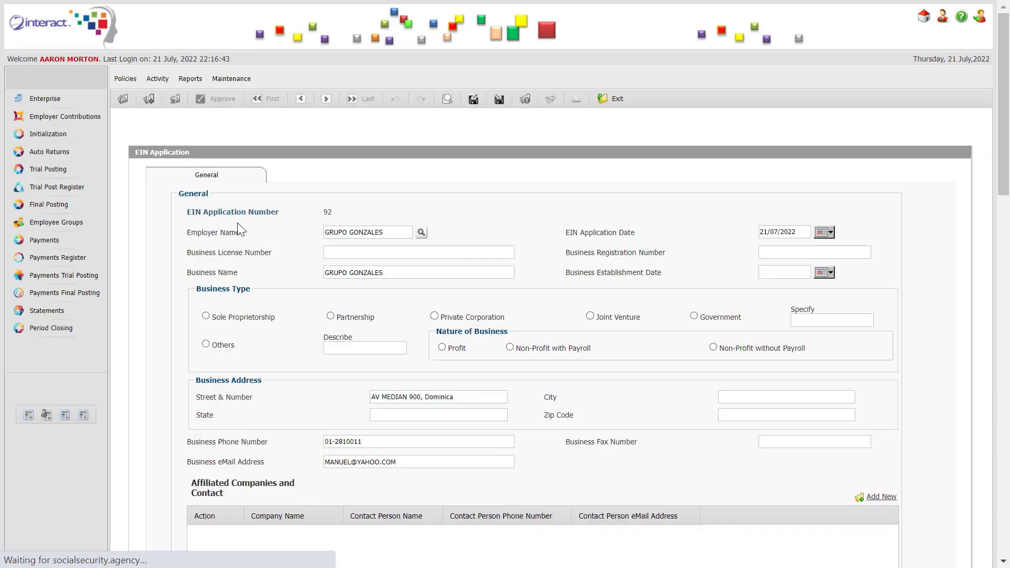
Approve EIN application 92 with staff credentials and enter the assigned EIN number
scroll(425, 283, down, 5)
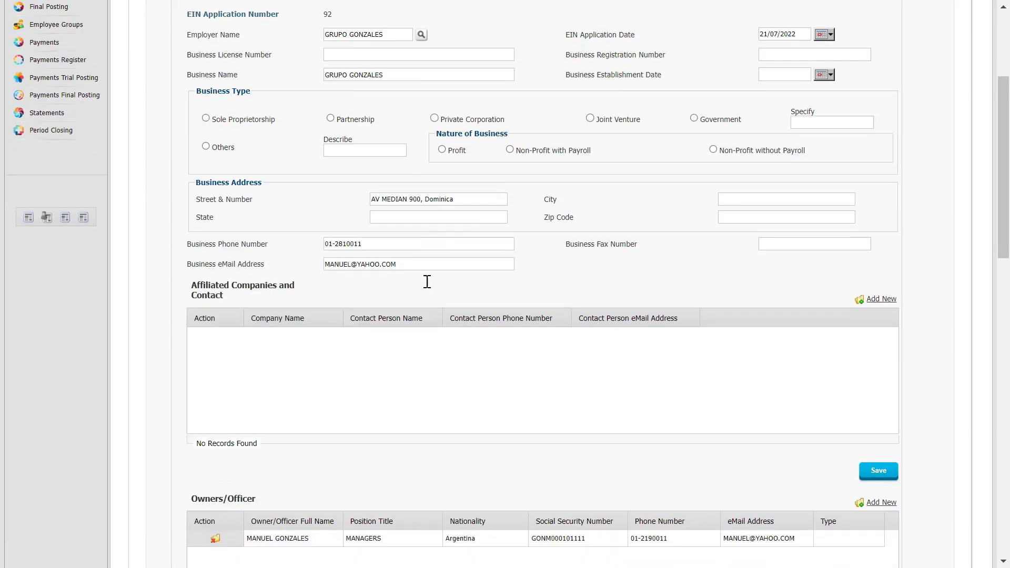
scroll(431, 291, down, 4)
scroll(430, 291, down, 3)
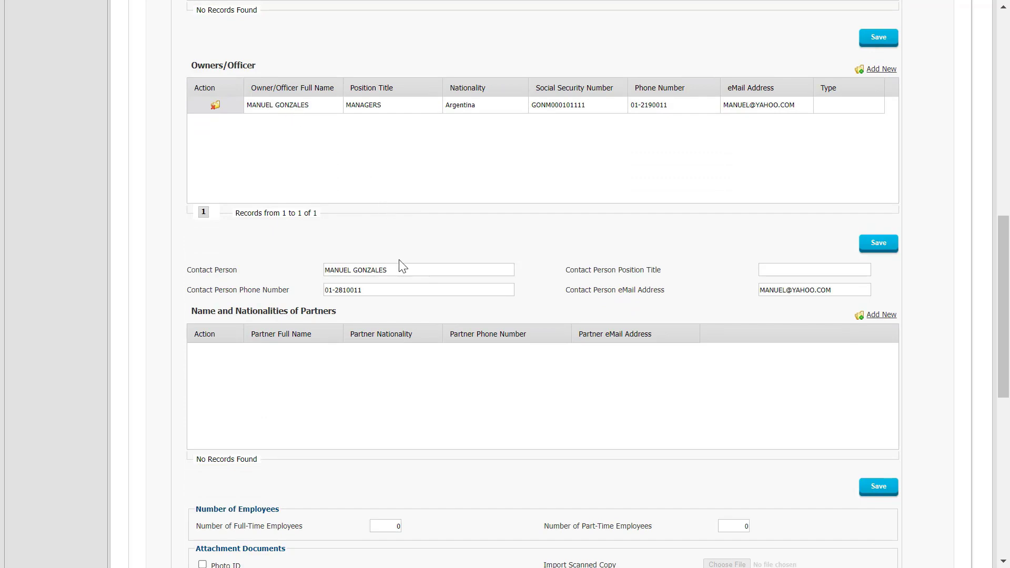
scroll(401, 266, down, 4)
scroll(400, 266, down, 2)
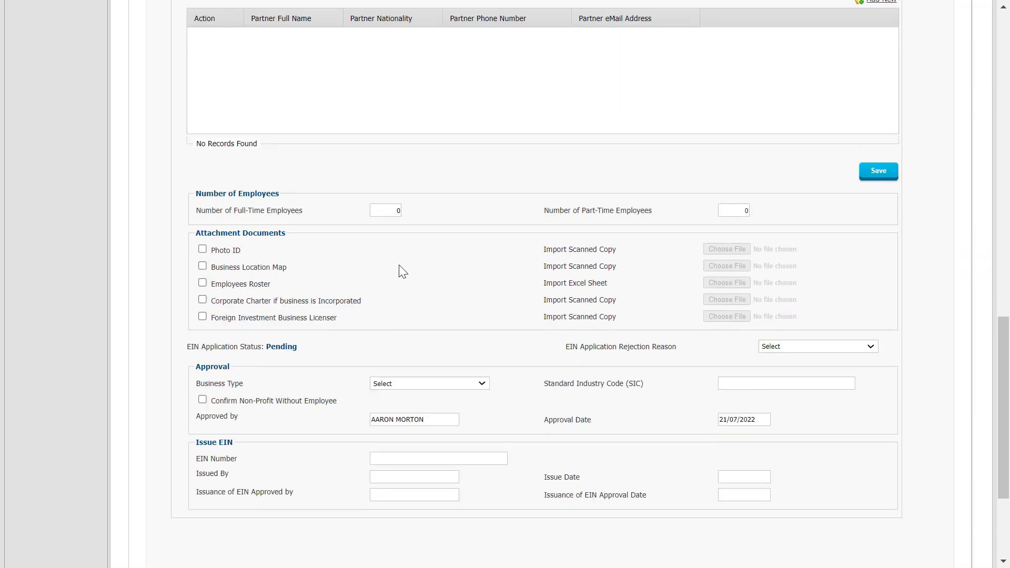
scroll(399, 266, down, 3)
scroll(410, 342, down, 1)
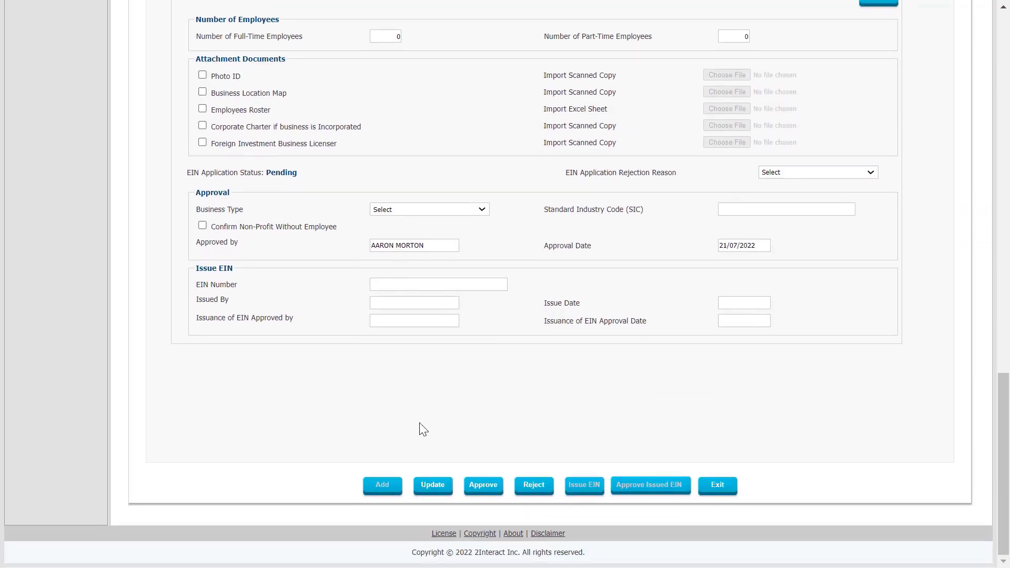
click(483, 486)
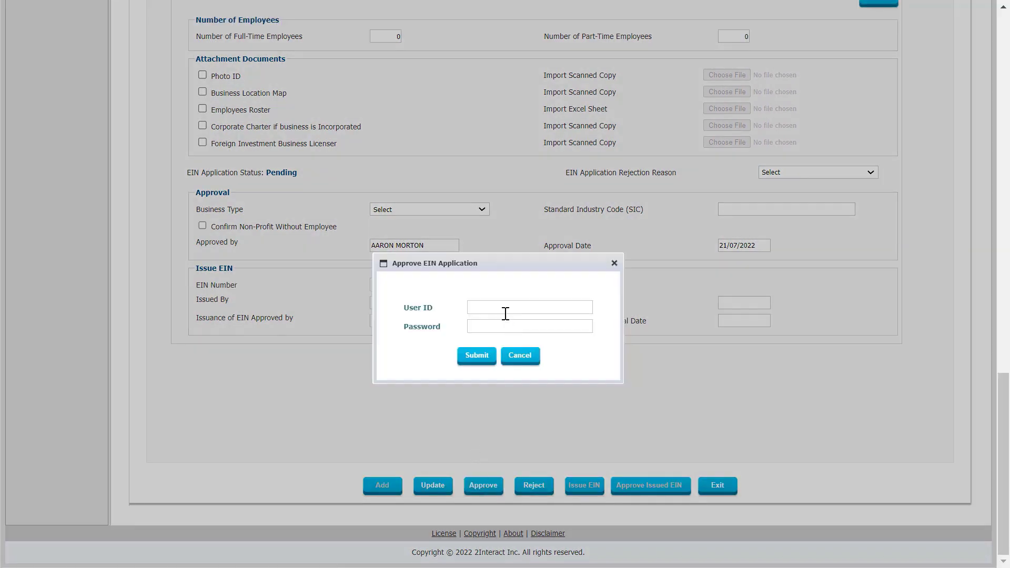
click(508, 310)
text(AARON)
key(Tab)
text(*****)
key(Return)
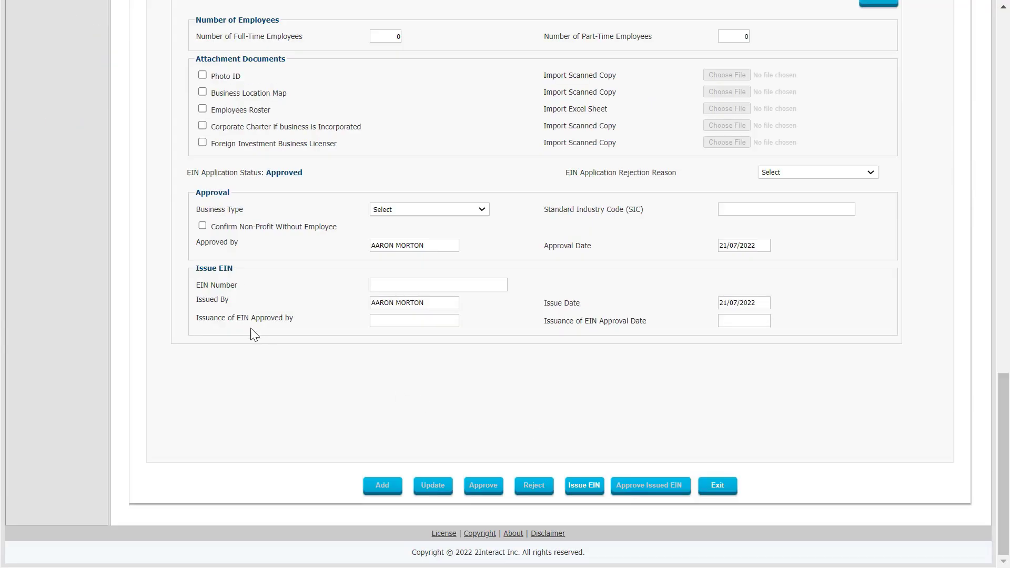
click(390, 288)
Issue the EIN for application 92, confirming with the staff user ID and password
click(582, 485)
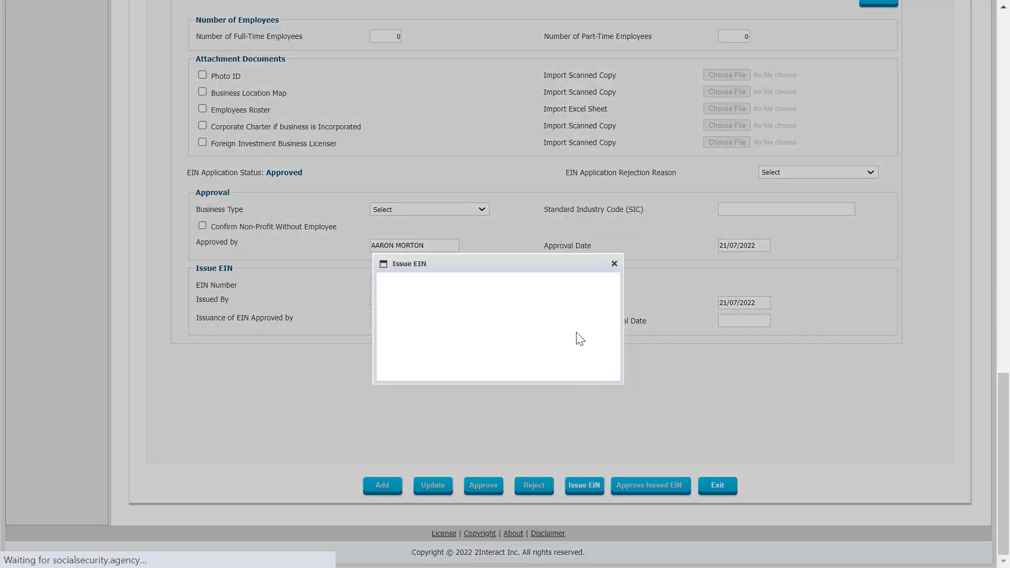
click(498, 311)
text(AARON)
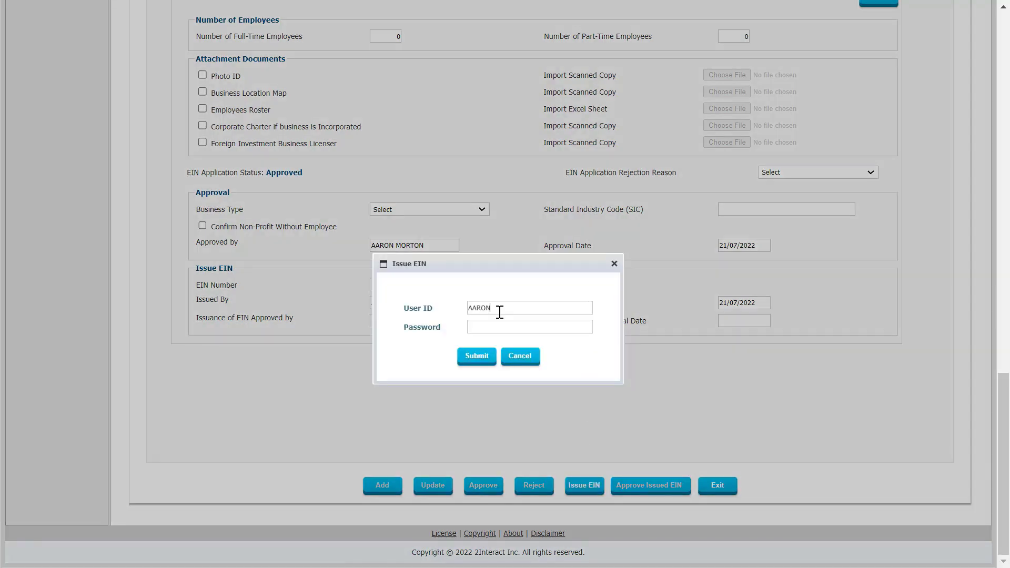
text(M)
key(Tab)
text(******)
click(466, 360)
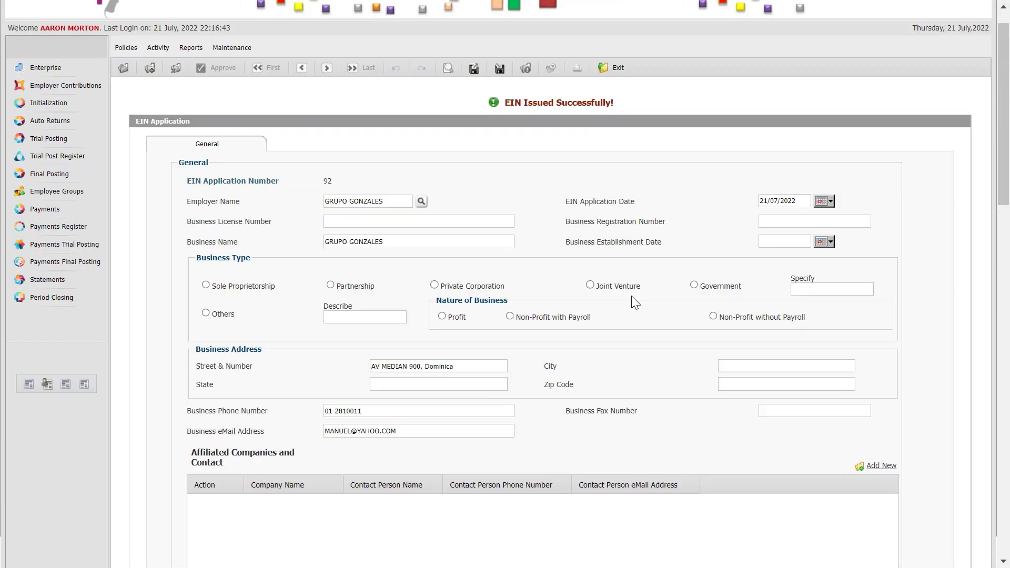
Approve the issued EIN with staff credentials and return to the EIN applications list
scroll(635, 302, up, 1)
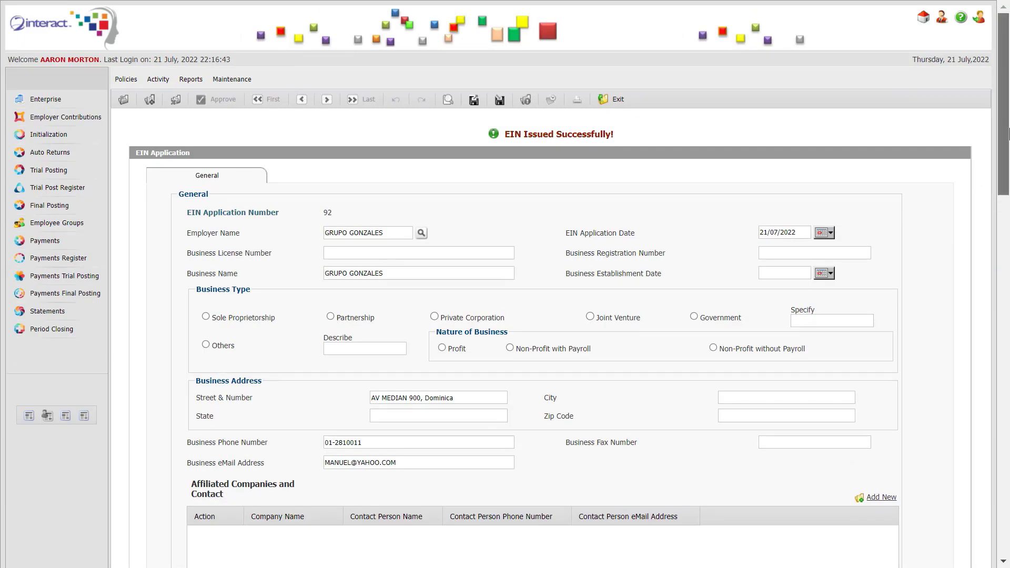
drag(1007, 134, 1008, 525)
click(667, 486)
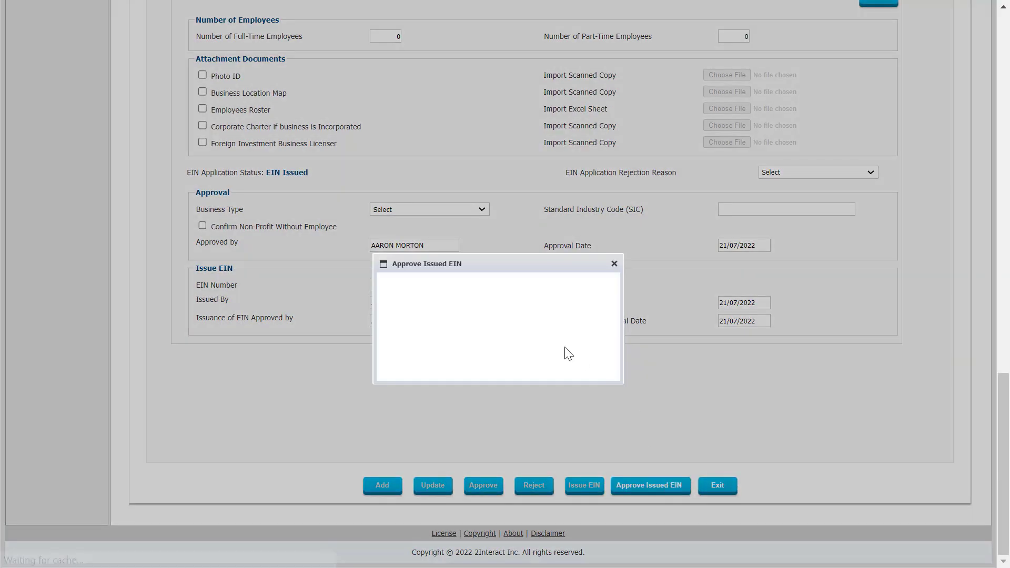
text(AARONM)
key(Tab)
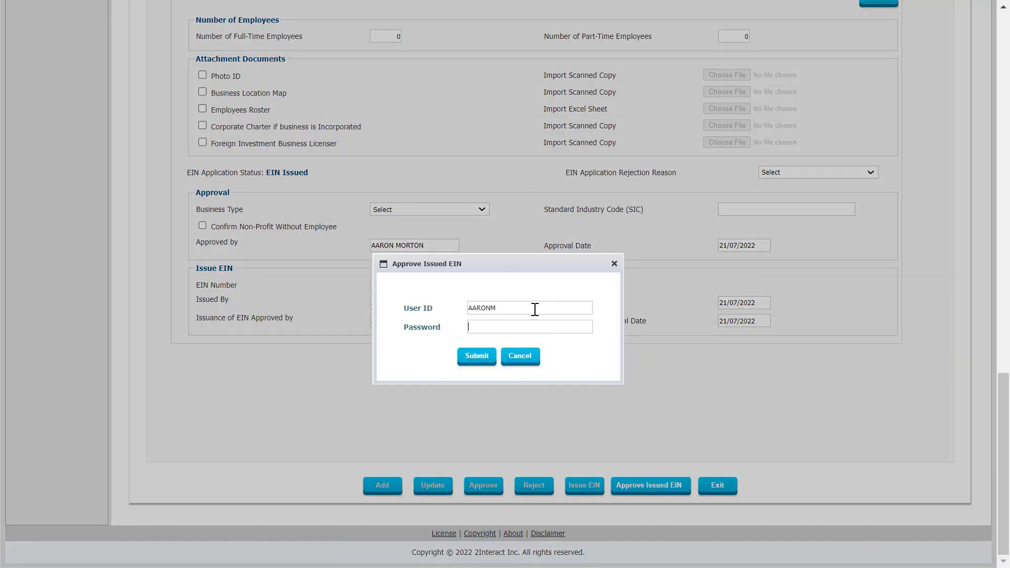
text(••••••)
click(476, 358)
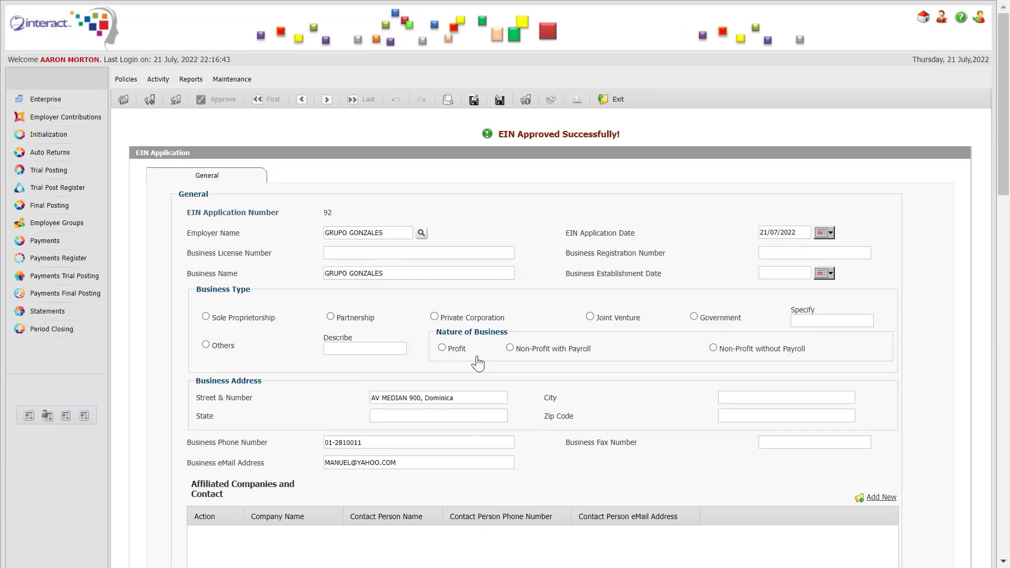
click(921, 20)
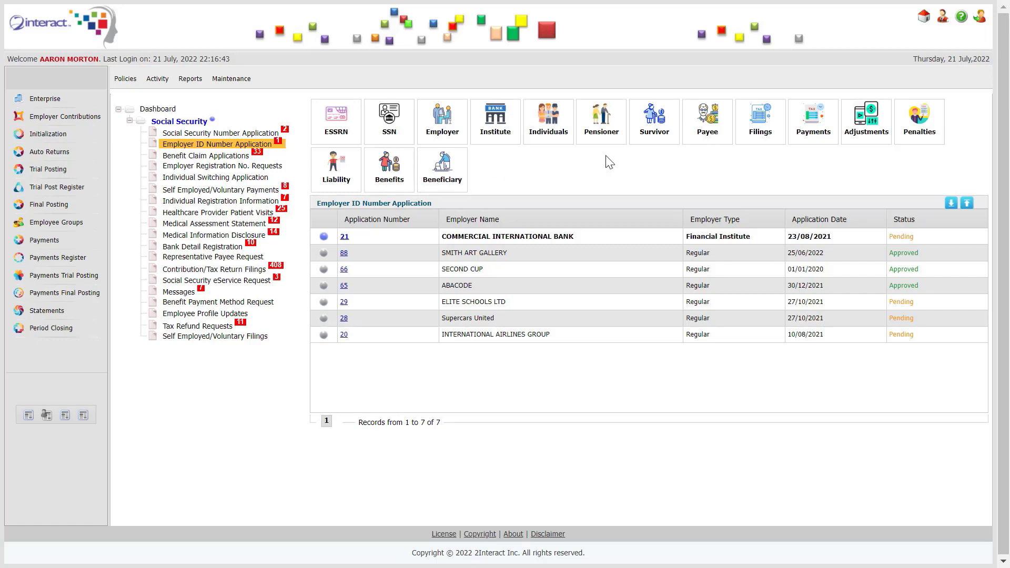
click(442, 126)
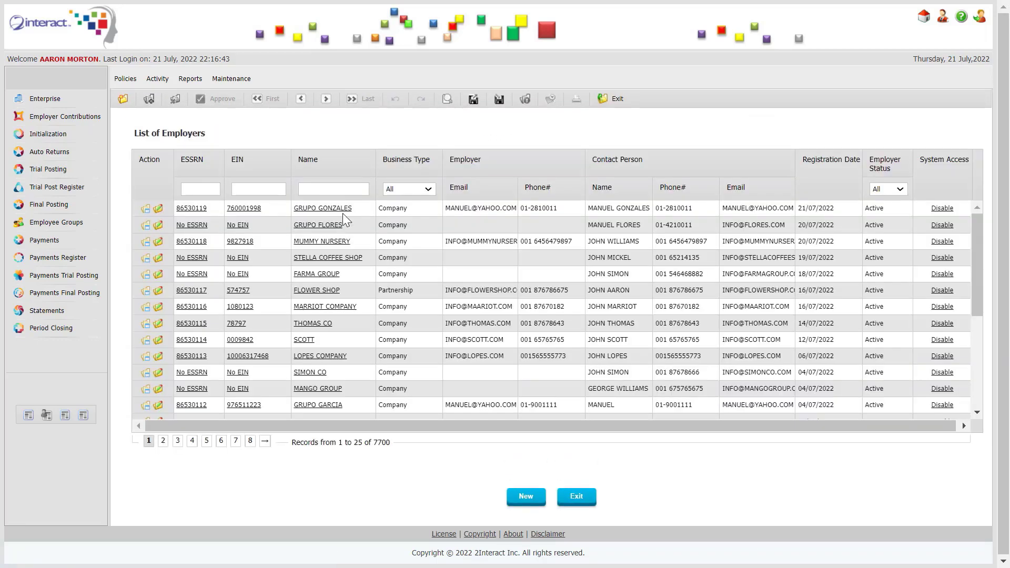
click(342, 208)
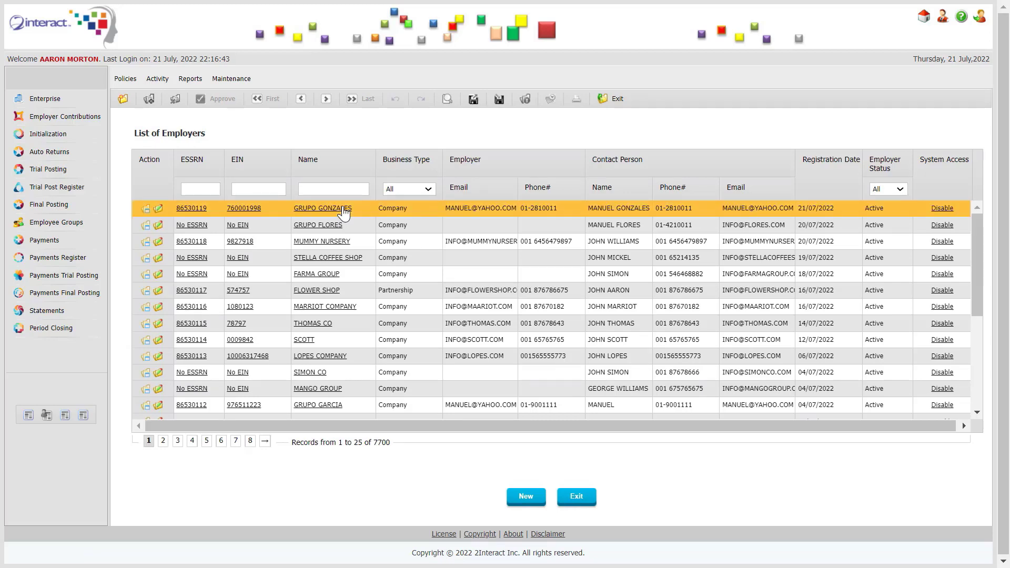
click(343, 209)
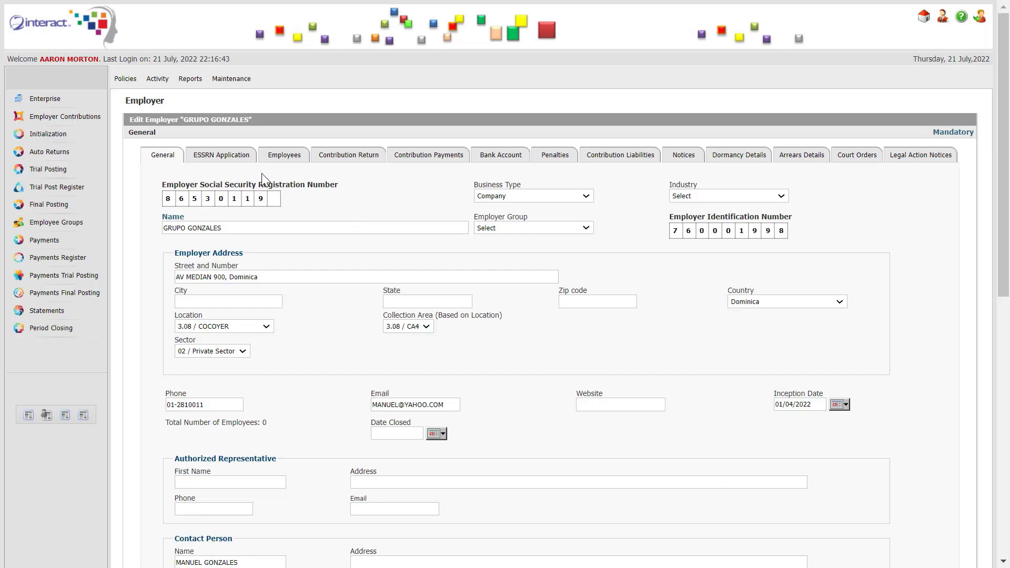
click(226, 160)
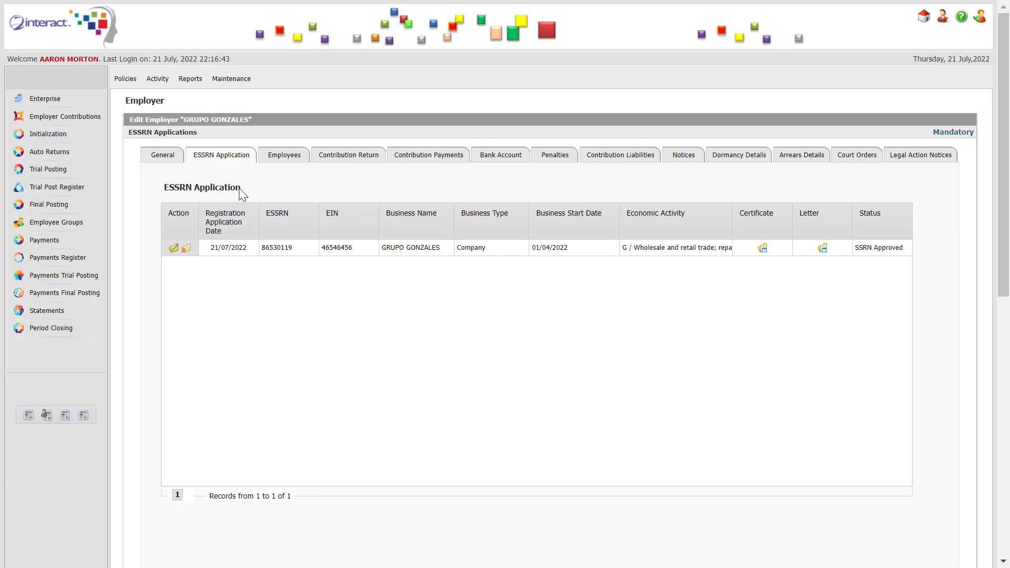
click(235, 160)
click(282, 160)
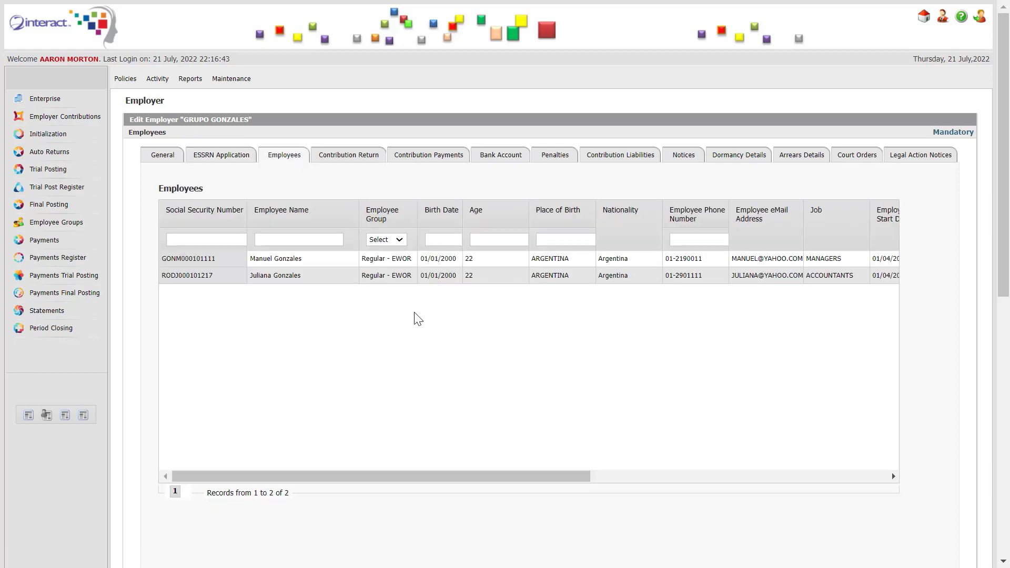
click(336, 155)
click(427, 166)
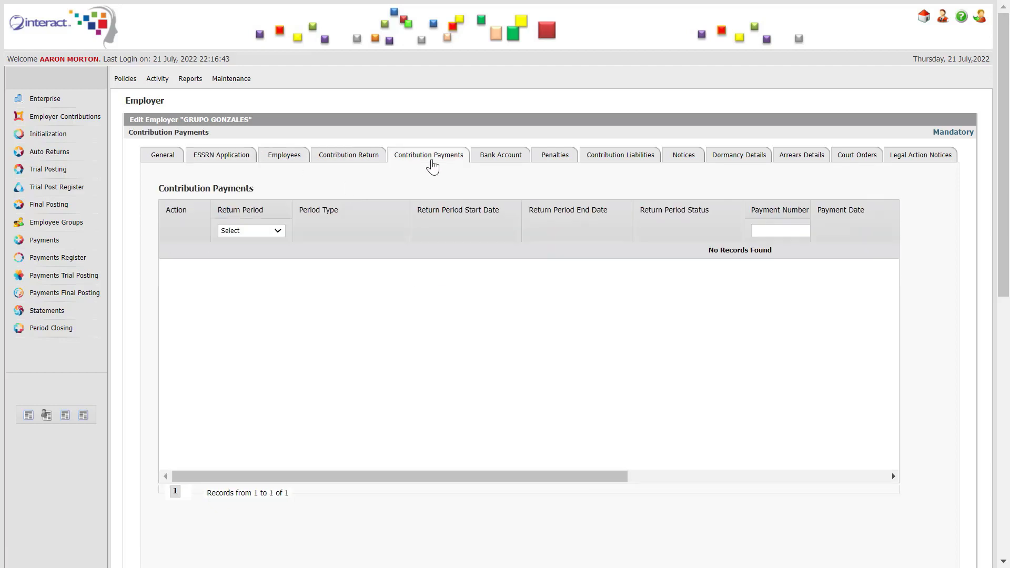
click(552, 160)
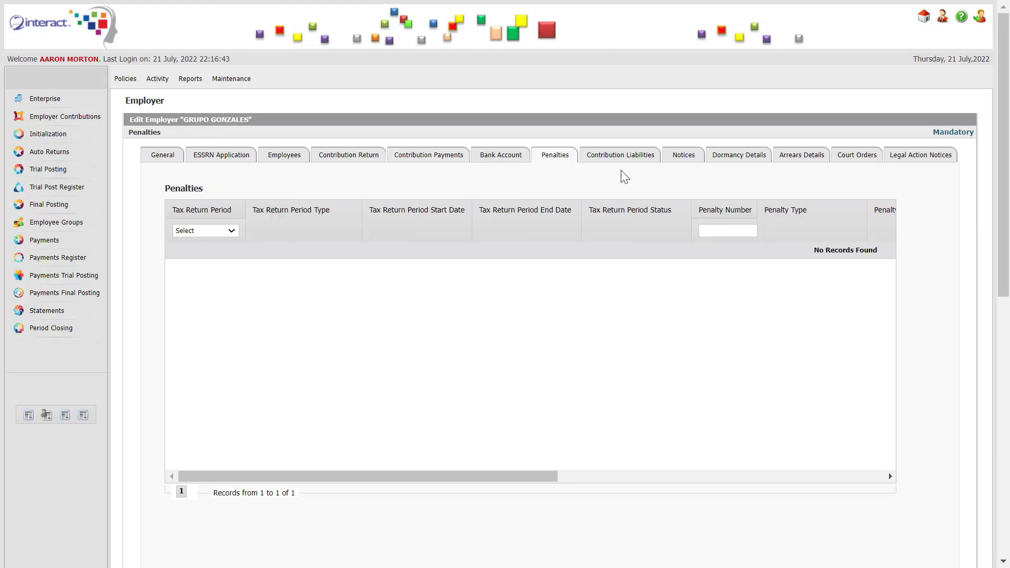
click(683, 155)
click(169, 158)
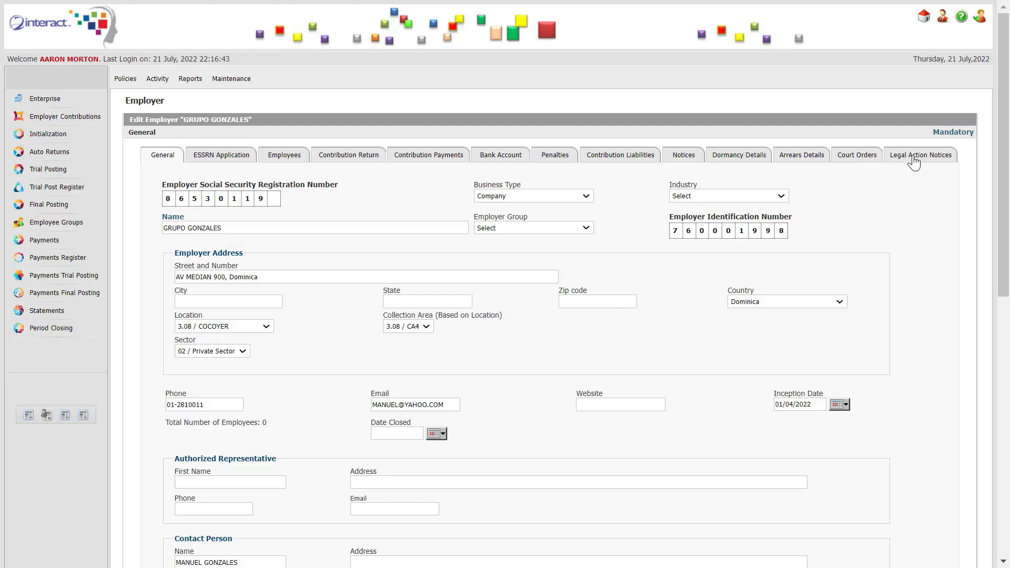
click(981, 20)
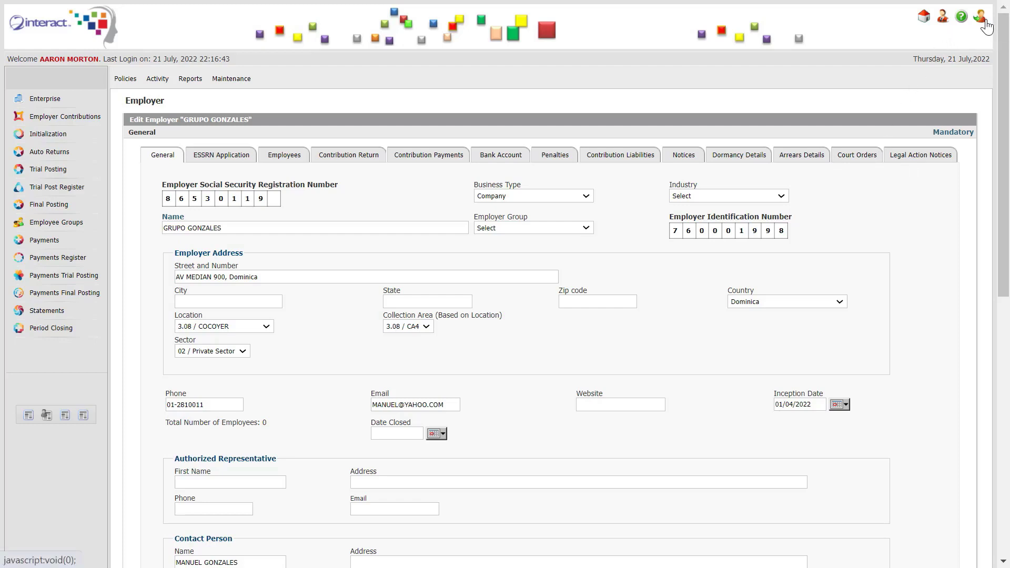